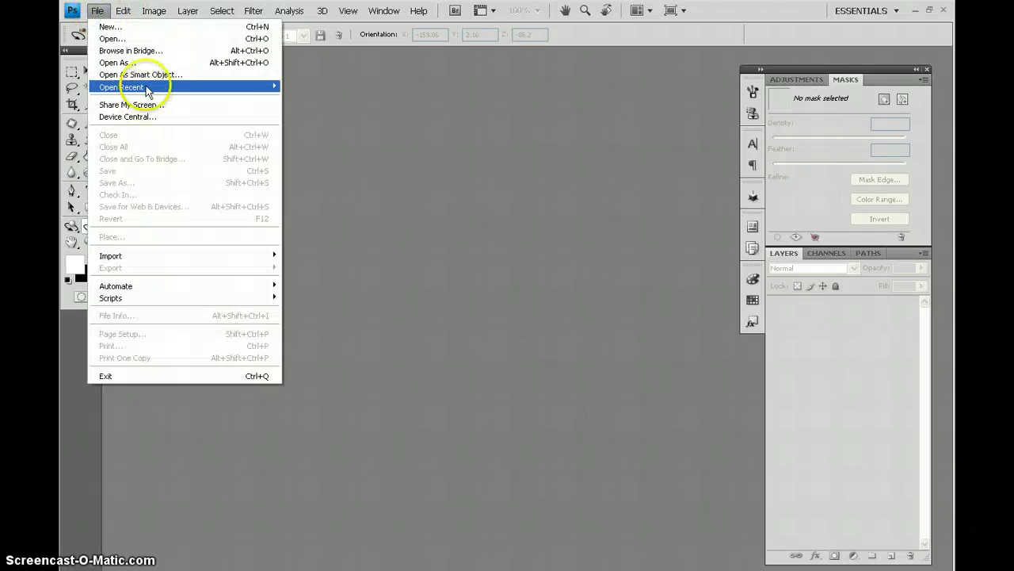
Open the recent file Scroll.psd and close the Java Setup completion dialog
mouse_move(147, 89)
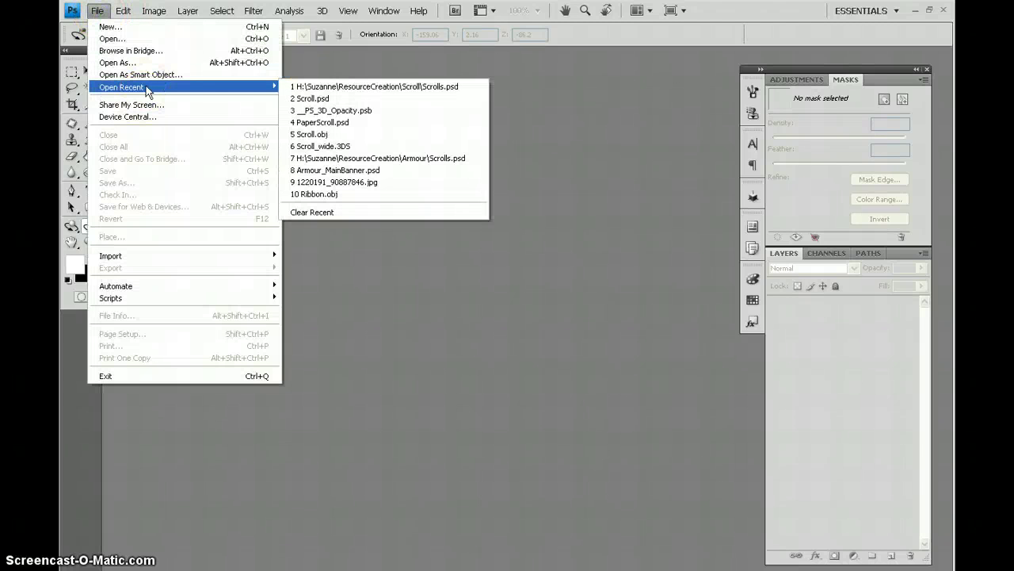
left_click(267, 89)
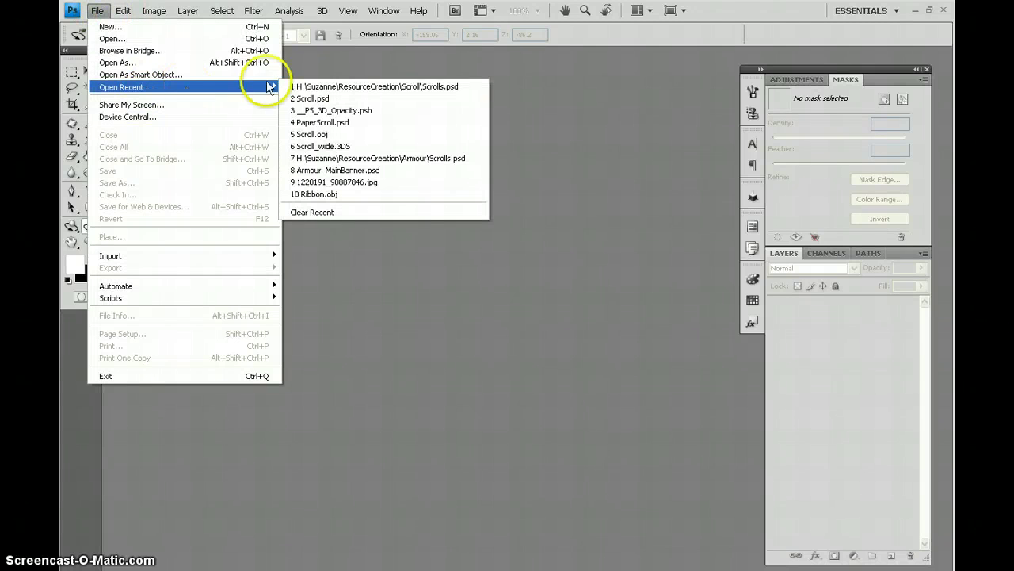
left_click(312, 100)
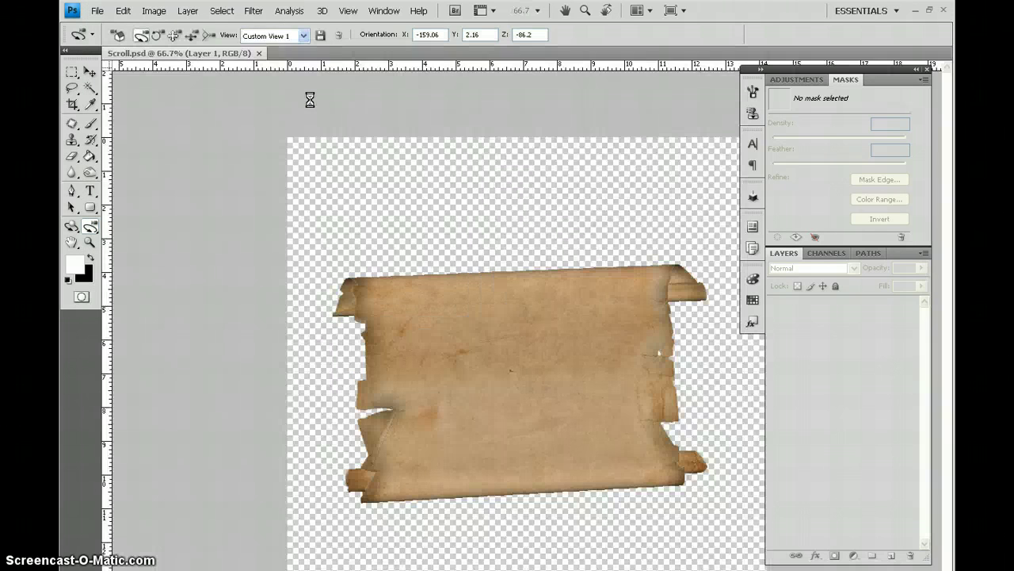
left_click(507, 234)
left_click(377, 275)
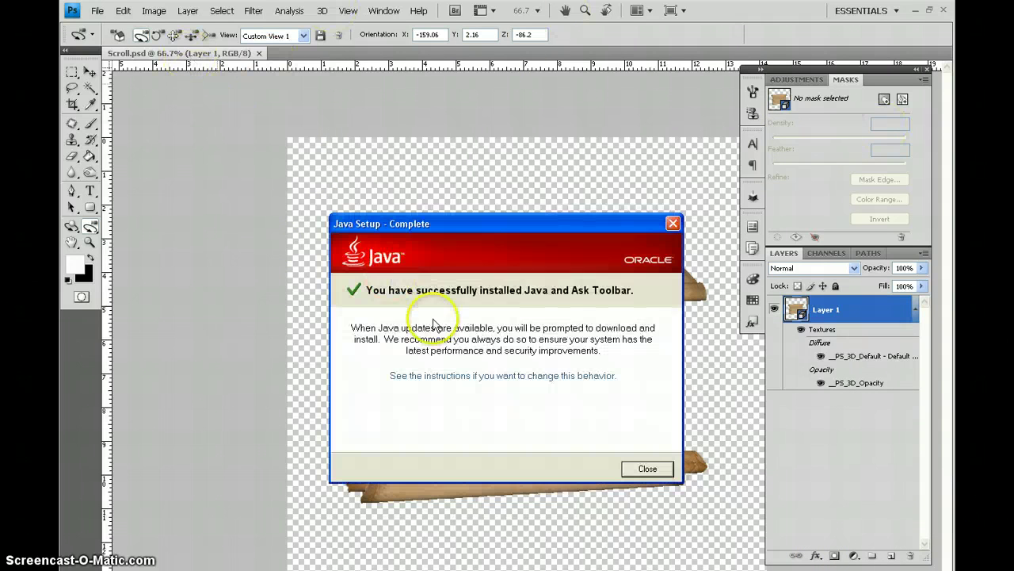
left_click(646, 469)
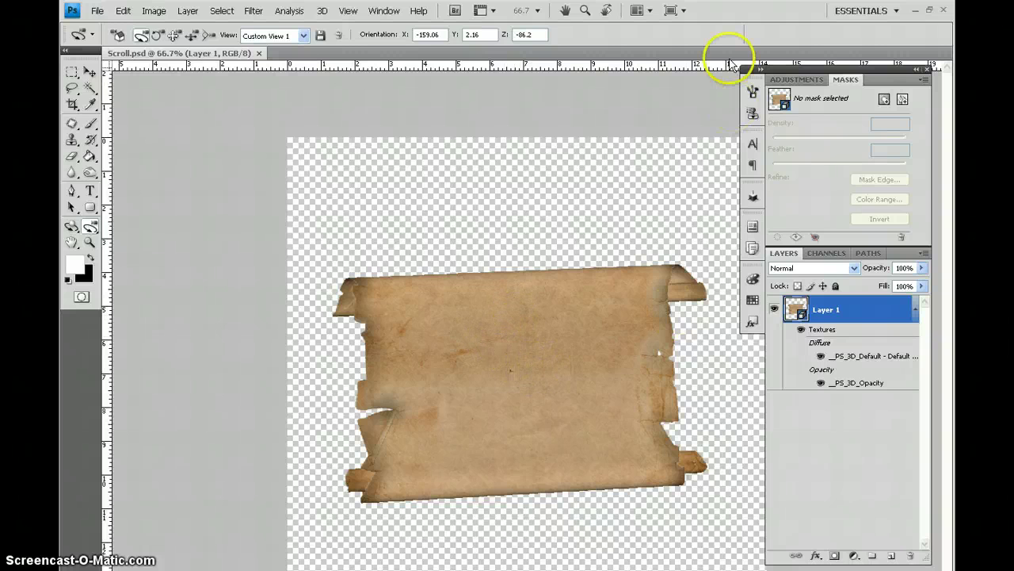
Float the Scroll.psd document in its own window and move the scroll layer up towards the canvas's upper edge
mouse_move(194, 59)
left_mouse_down()
mouse_move(236, 78)
mouse_move(211, 70)
left_mouse_up()
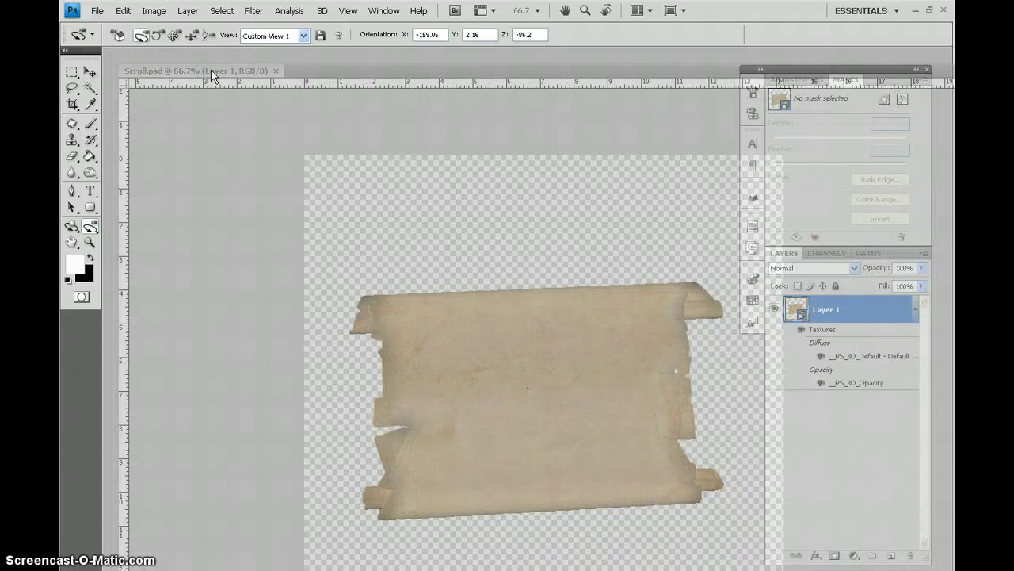
left_click_drag(210, 70, 243, 63)
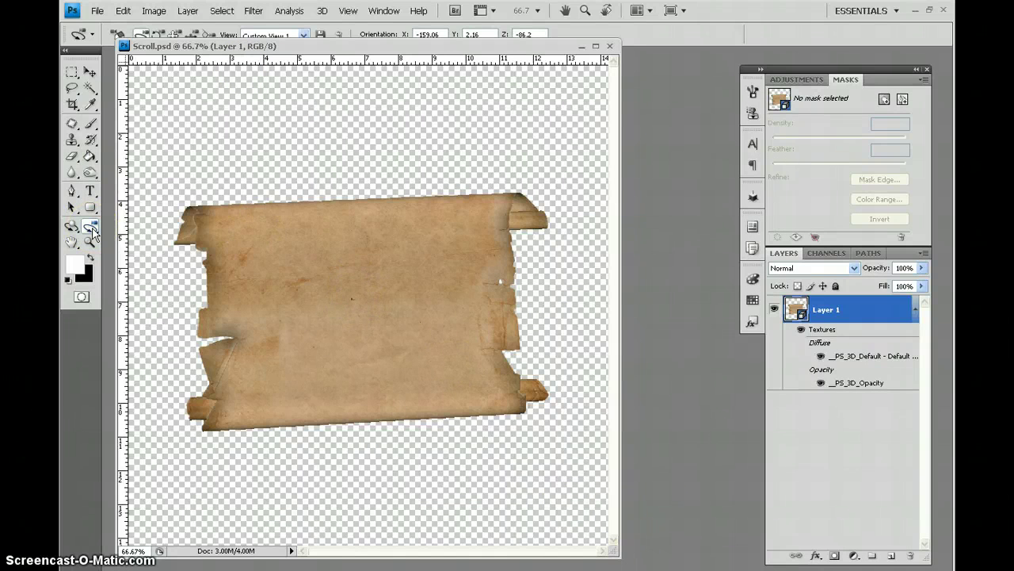
left_click(89, 72)
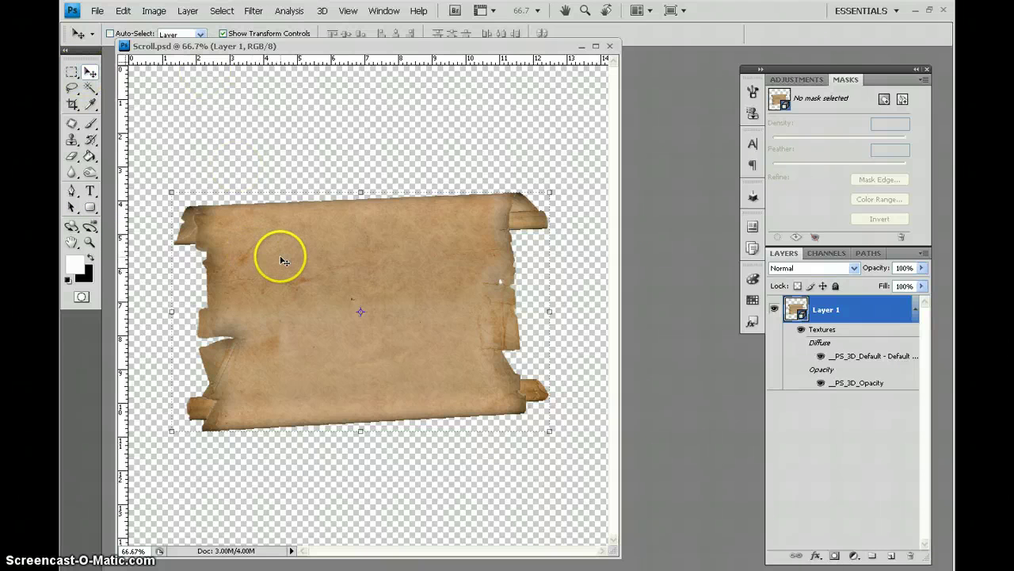
left_click_drag(281, 255, 289, 191)
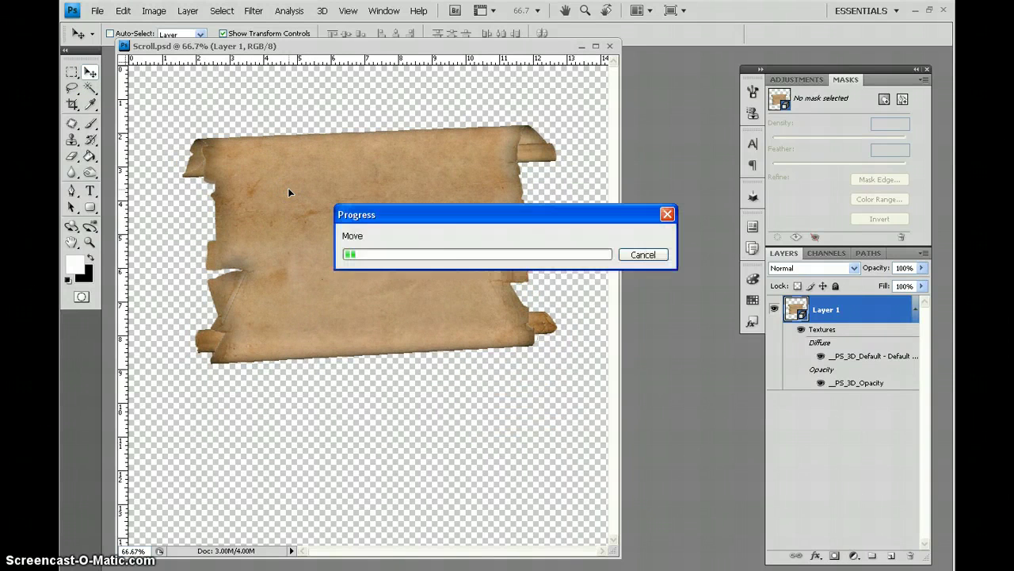
left_click(109, 256)
Show the 3D scene panel and detach it as a floating panel beside the layer settings
left_click(90, 227)
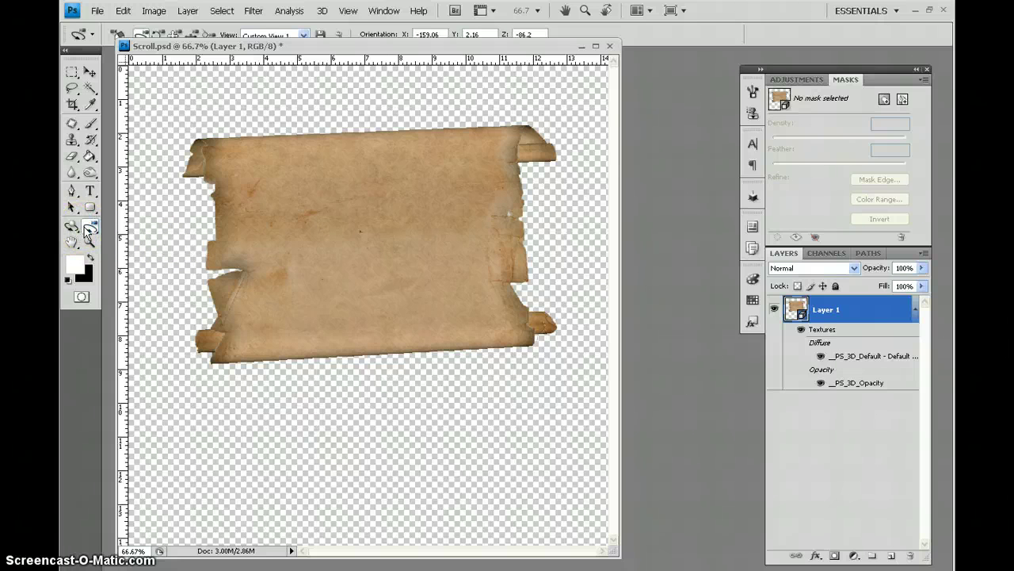
left_click(324, 11)
mouse_move(384, 12)
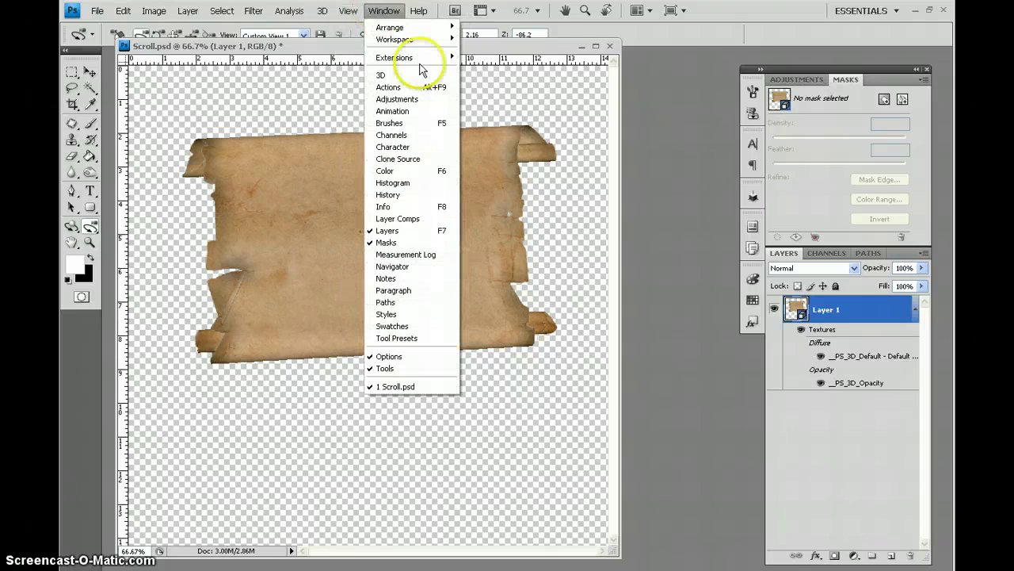
left_click(418, 75)
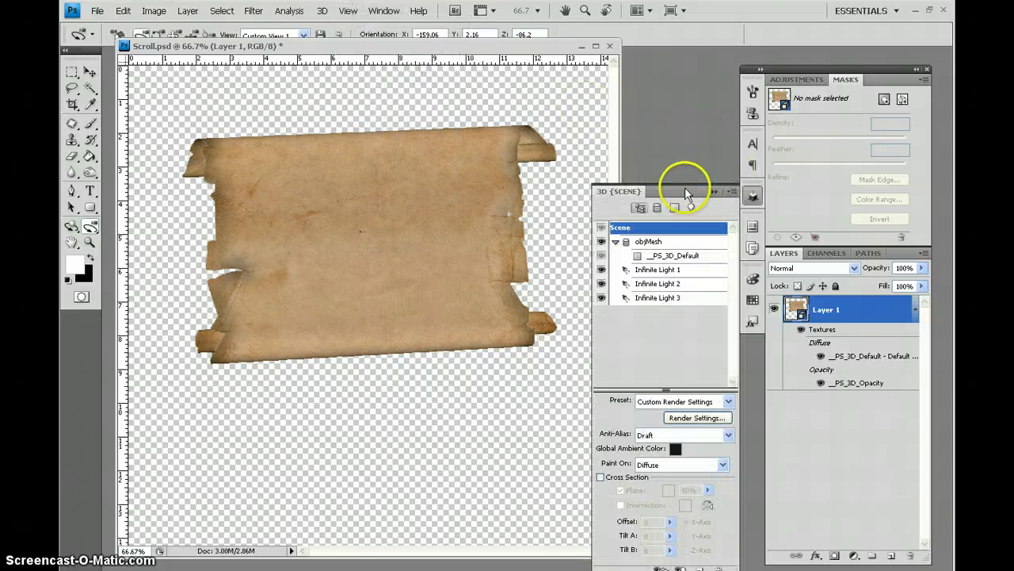
left_click_drag(685, 188, 682, 148)
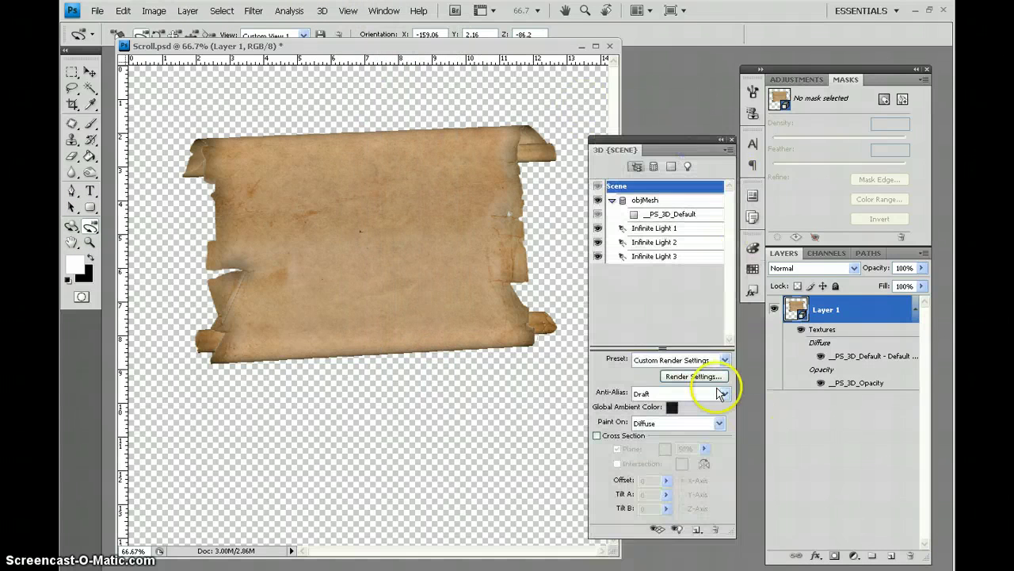
Orbit the 3D camera around the scroll to an orientation of about X -154, Y 34, Z -72
left_click(90, 229)
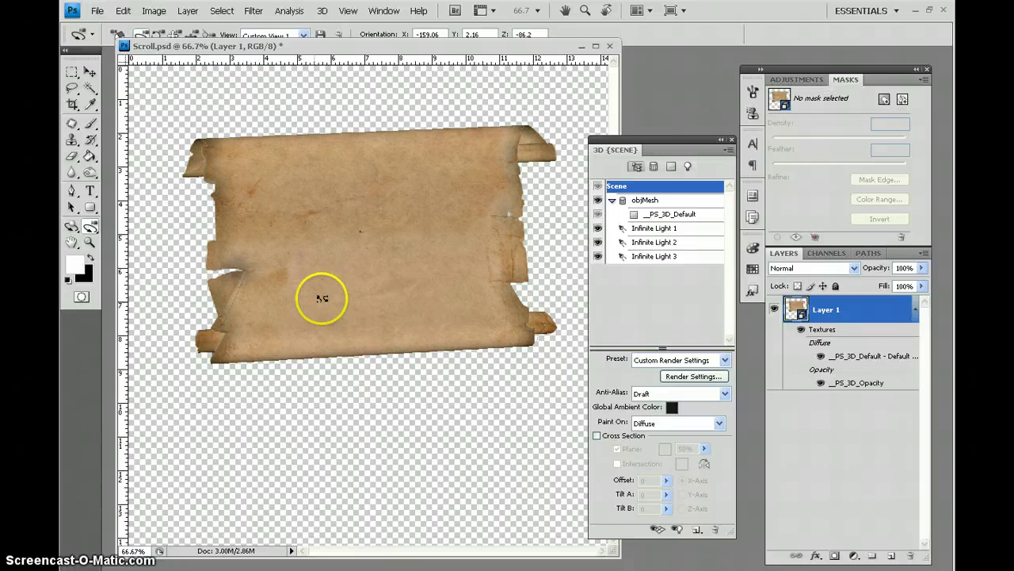
left_click_drag(389, 278, 389, 282)
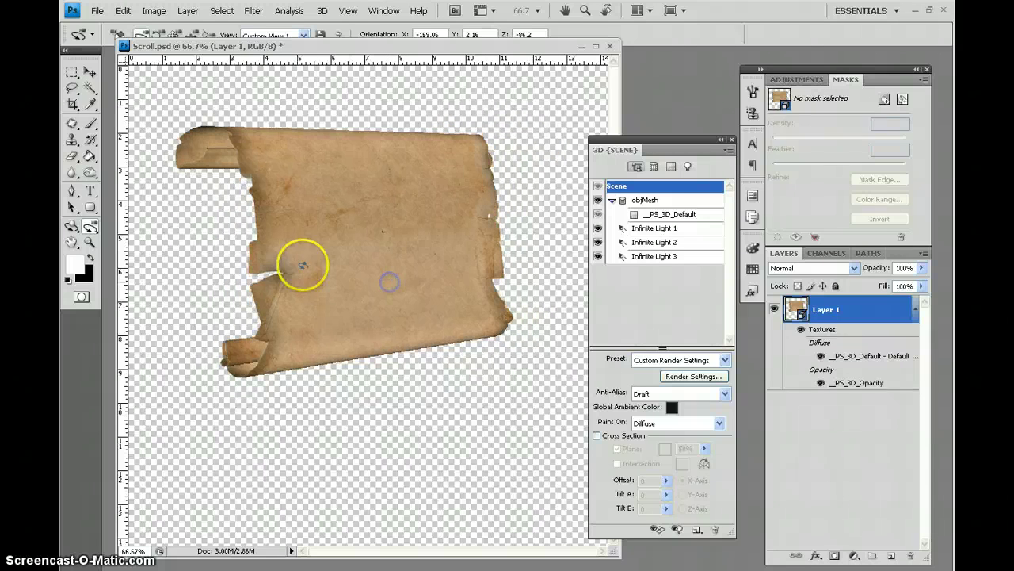
Try the Front preset for the 3D camera view, and restore Custom View 1
left_click(304, 36)
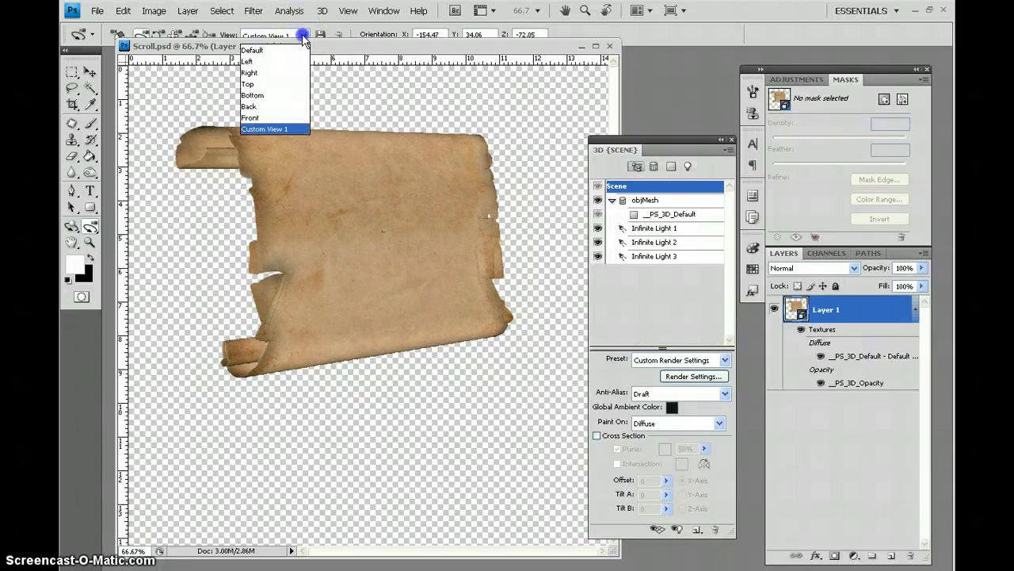
left_click(283, 117)
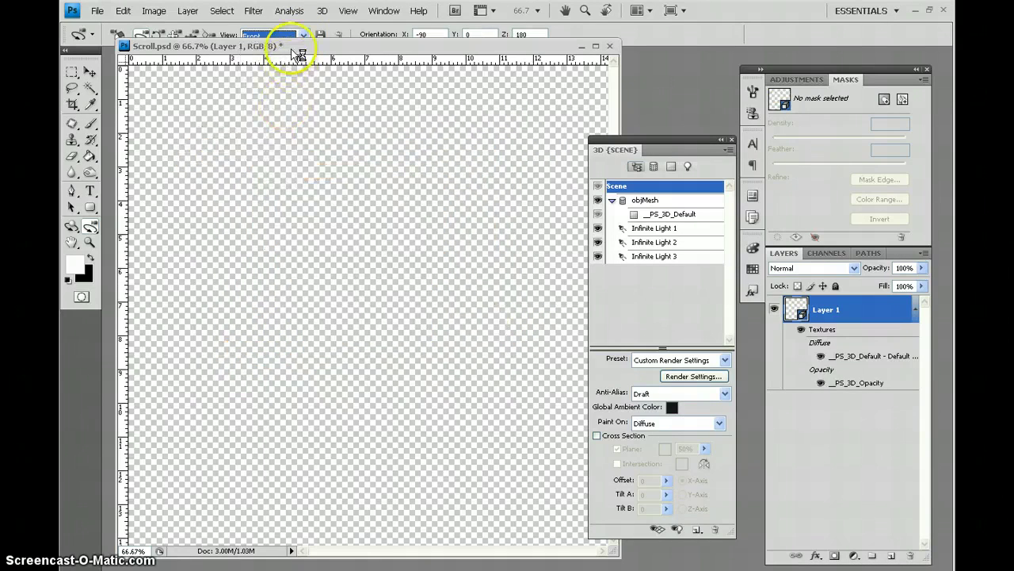
left_click(305, 36)
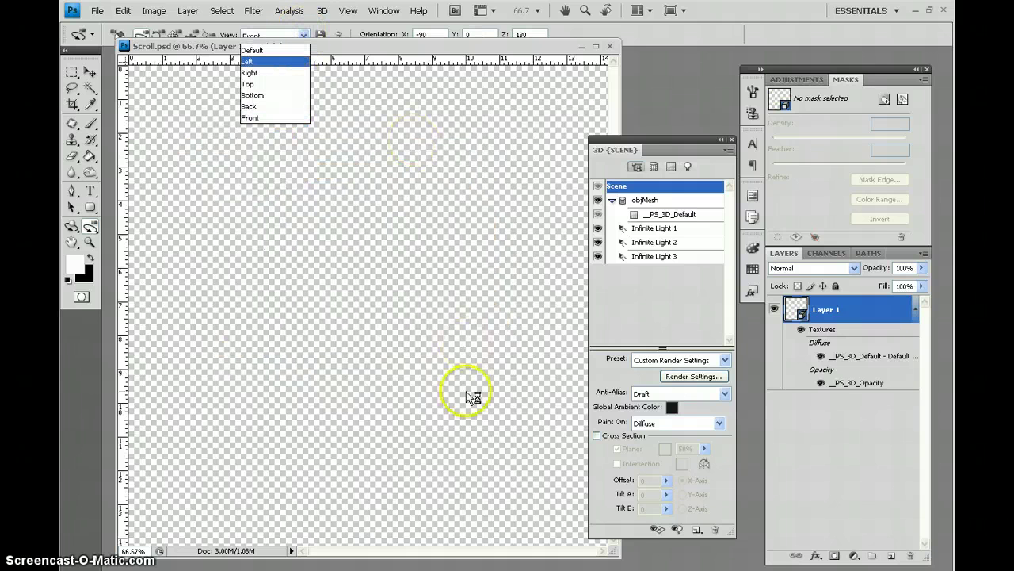
left_click(347, 19)
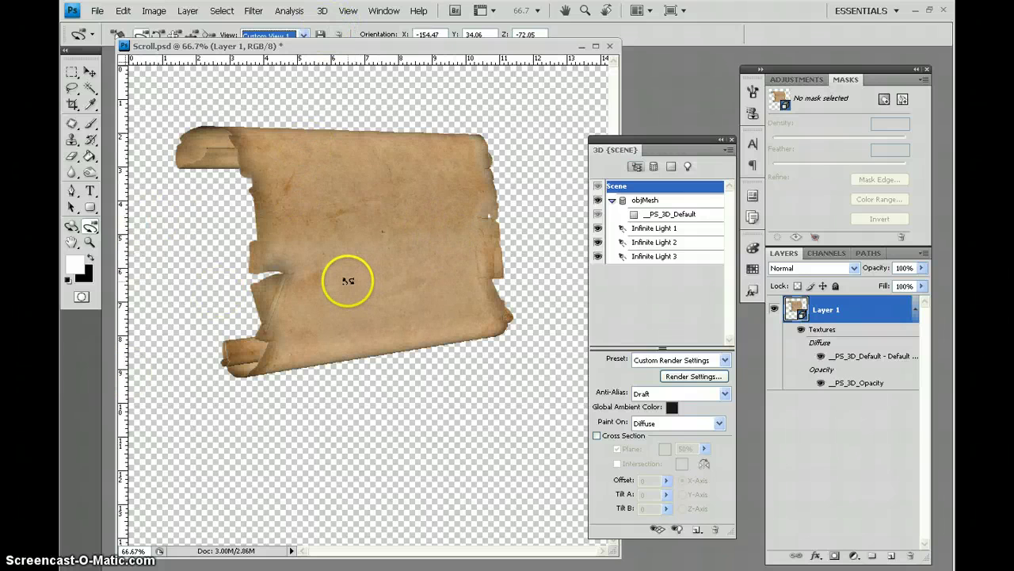
Orbit the 3D camera to a nearly frontal view of the scroll, at about X -156, Y 10, Z -83
left_click(347, 282)
mouse_move(347, 282)
left_mouse_down()
mouse_move(481, 158)
mouse_move(425, 231)
mouse_move(416, 288)
left_mouse_up()
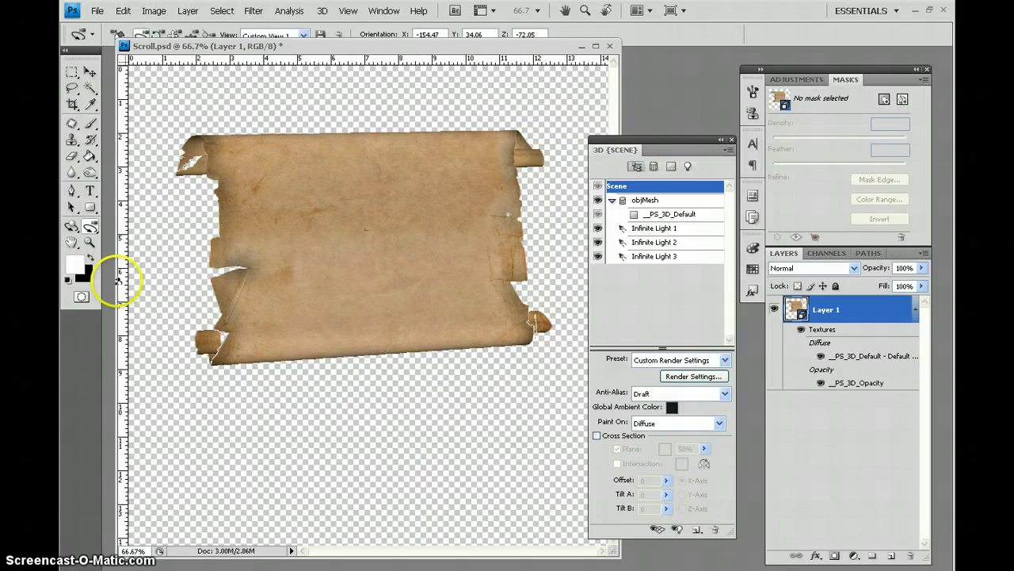
Rotate the 3D scroll object itself to an orientation of about X 29, Y -8.7, Z 1.2
left_click(71, 225)
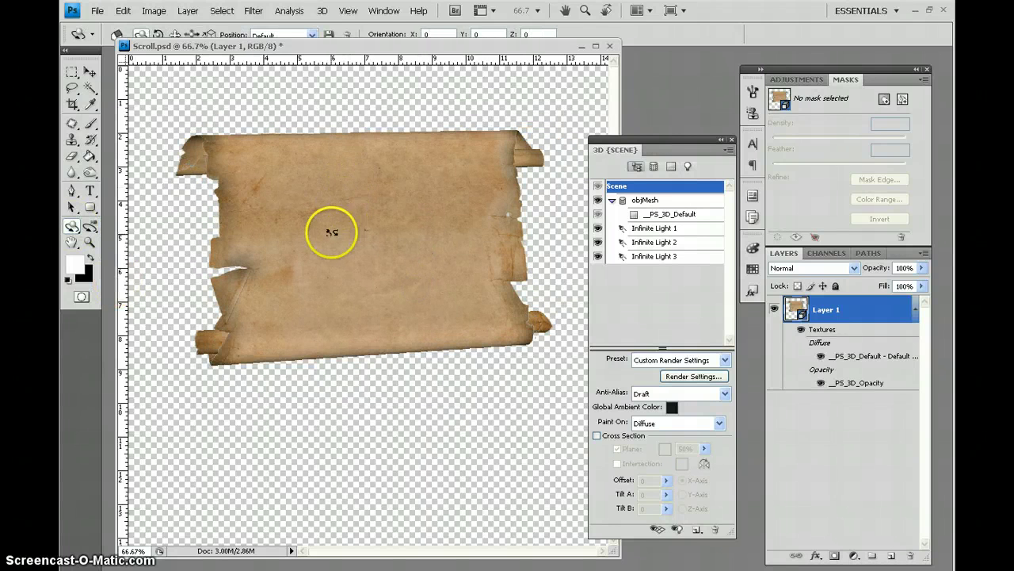
left_click_drag(332, 229, 298, 310)
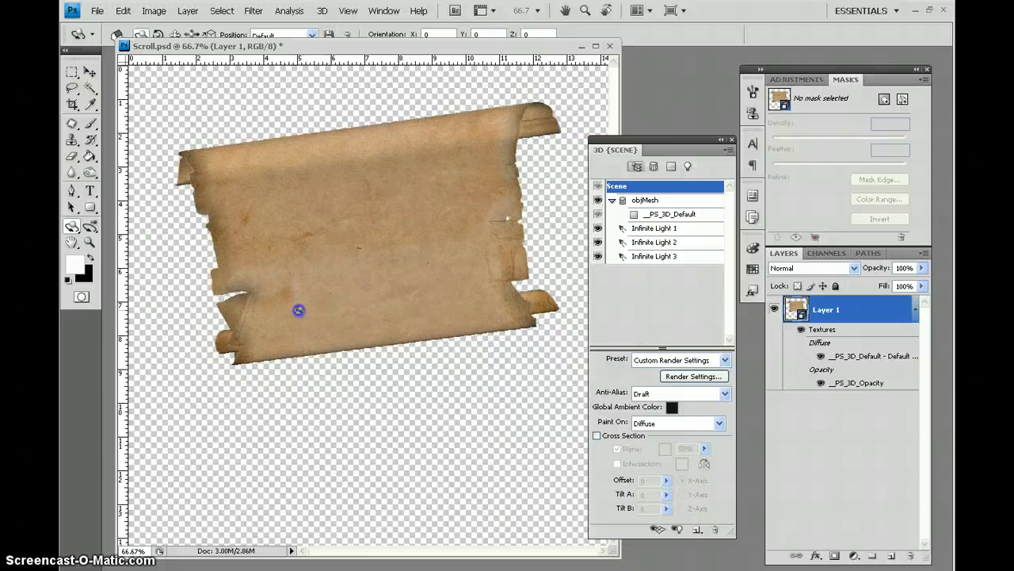
left_click_drag(439, 163, 441, 163)
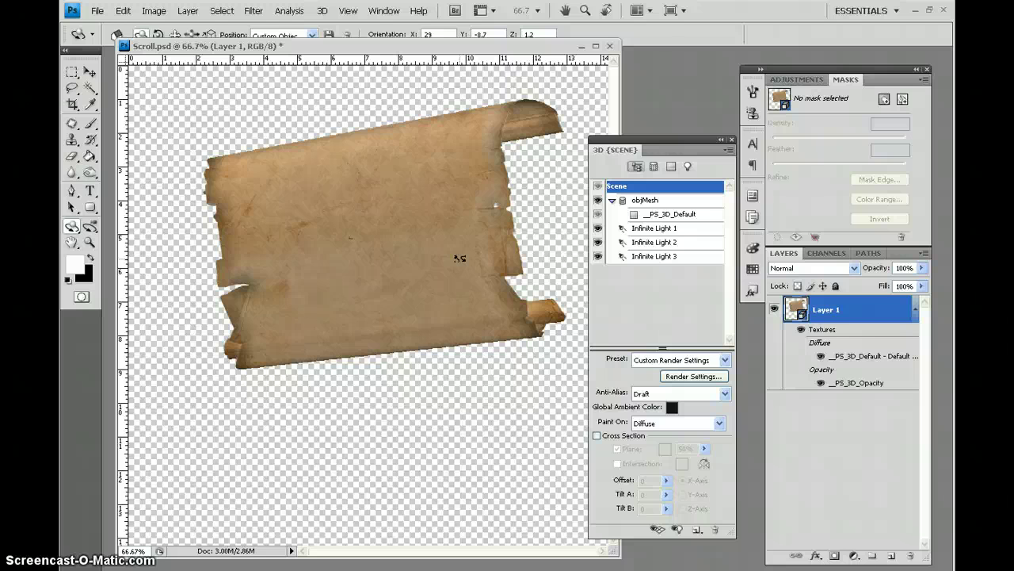
left_click(437, 245)
Pan the 3D camera with the 3D Pan View Tool to a position of about X -44, Y 107, Z 360
left_click(73, 228)
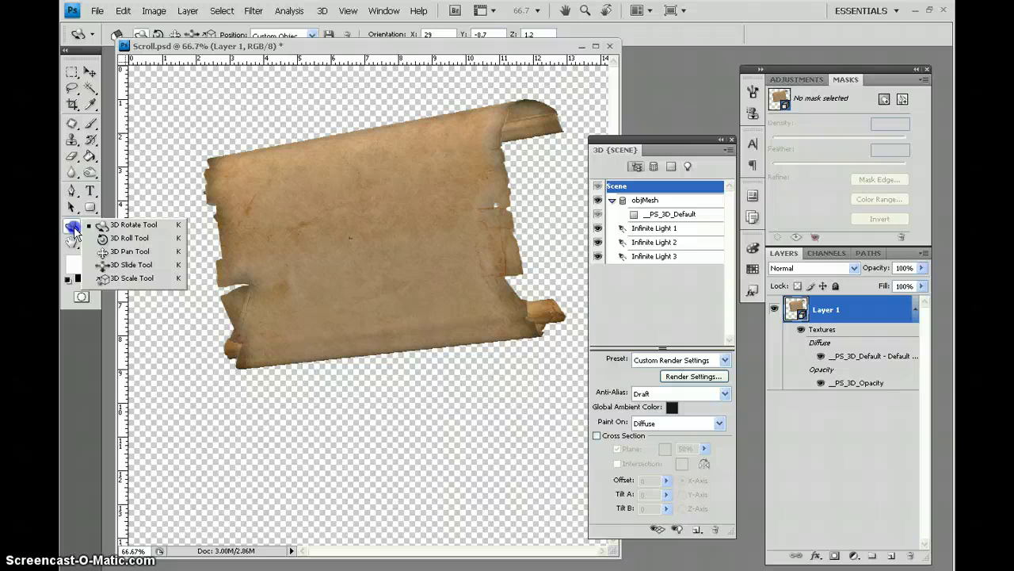
left_click(92, 227)
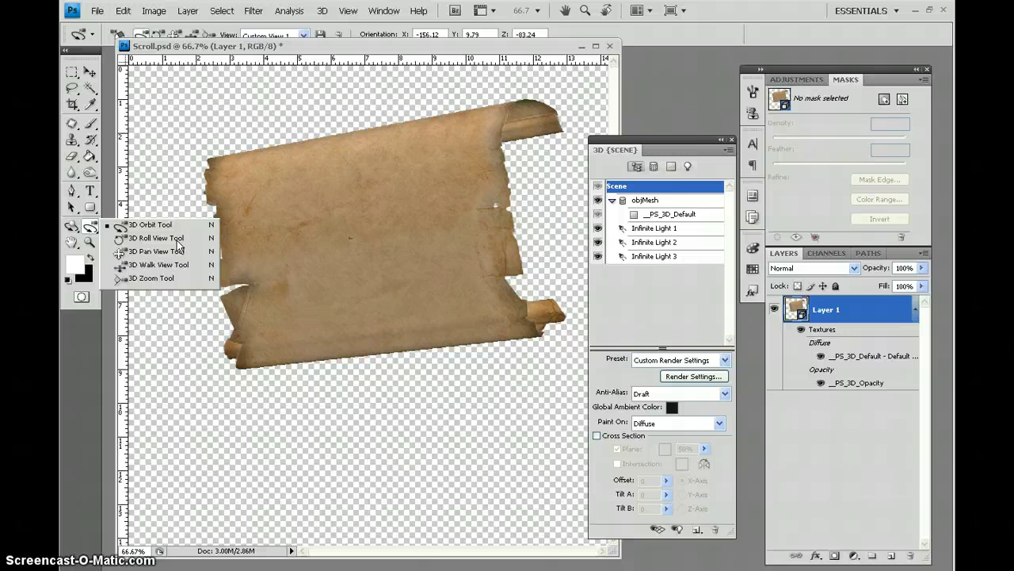
left_click_drag(178, 248, 169, 251)
left_click(315, 277)
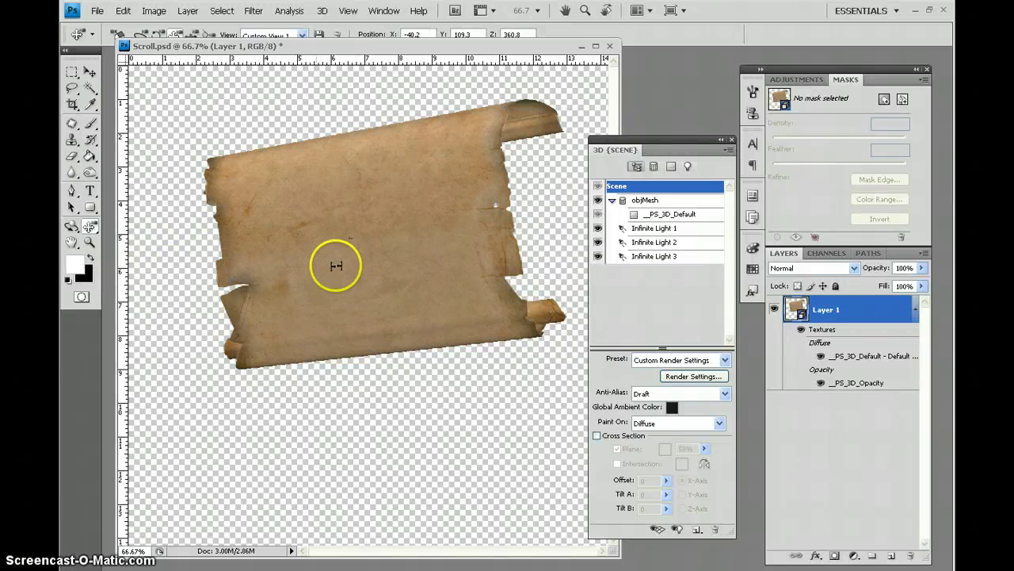
left_click_drag(337, 265, 326, 237)
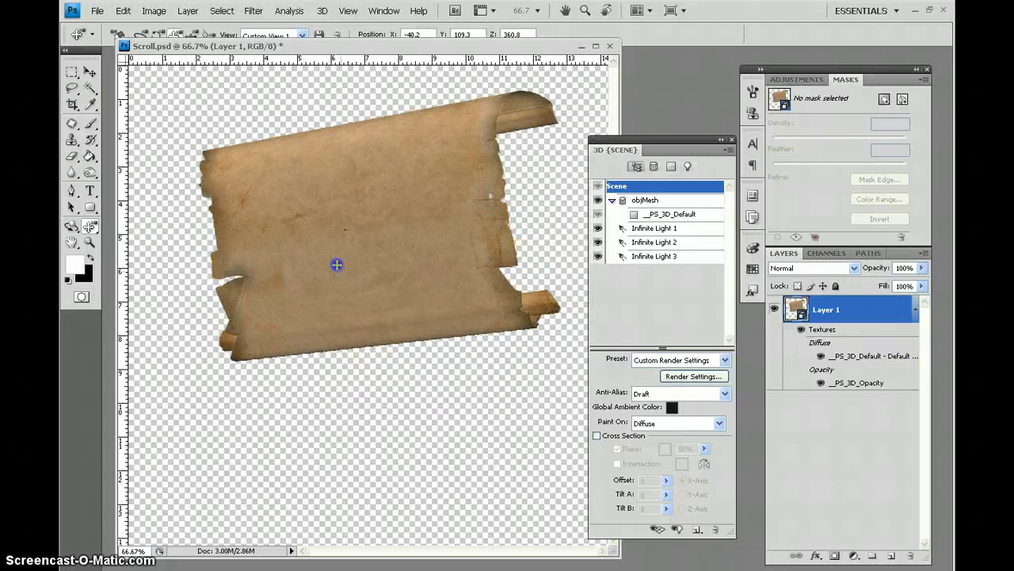
Move the 3D camera slightly closer with the 3D Walk View Tool, to about X -42, Y 106, Z 355
left_click(89, 230)
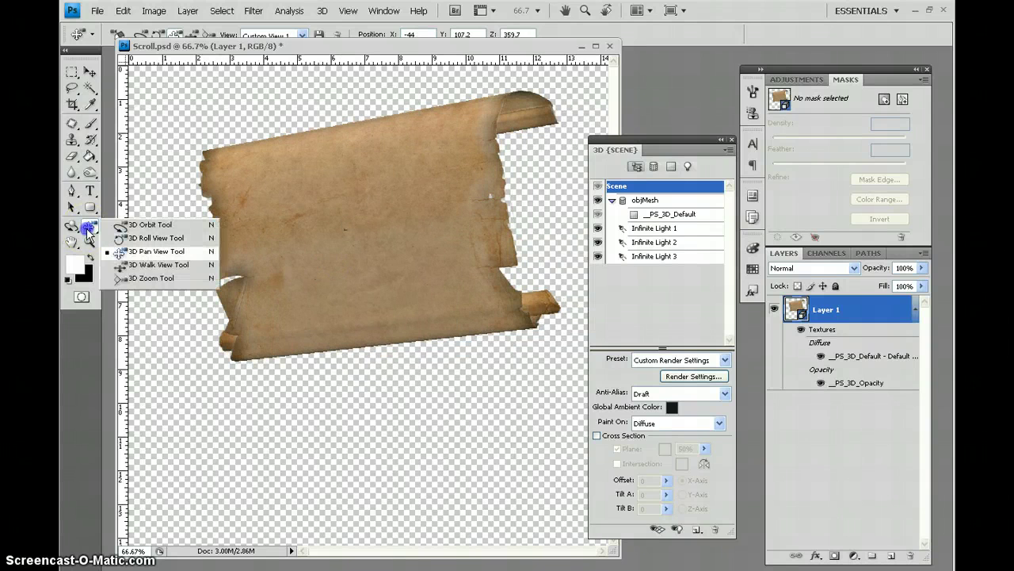
left_click(159, 265)
mouse_move(363, 290)
left_mouse_down()
mouse_move(607, 290)
mouse_move(363, 290)
left_mouse_up()
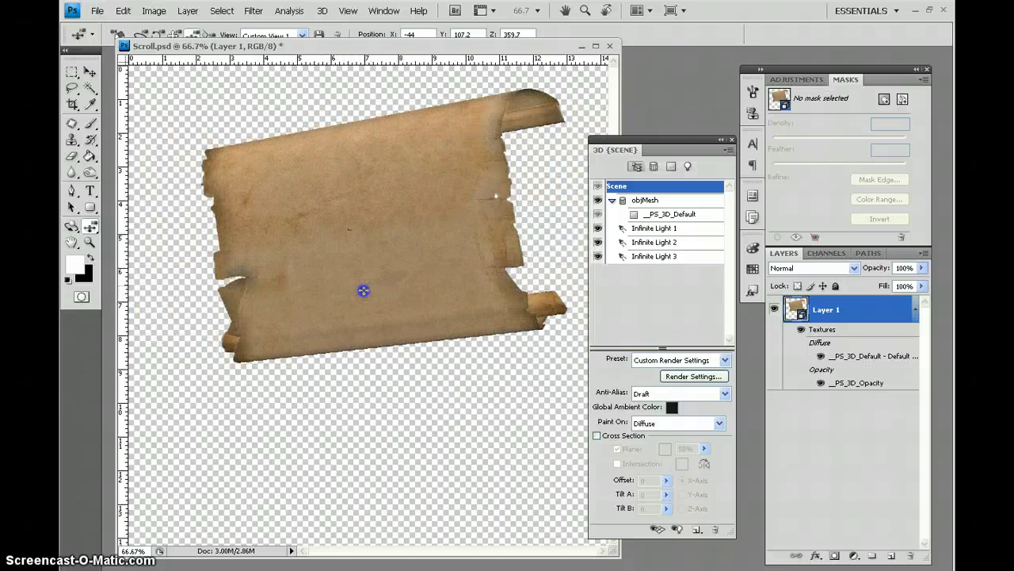
left_click(91, 227)
left_click(91, 226)
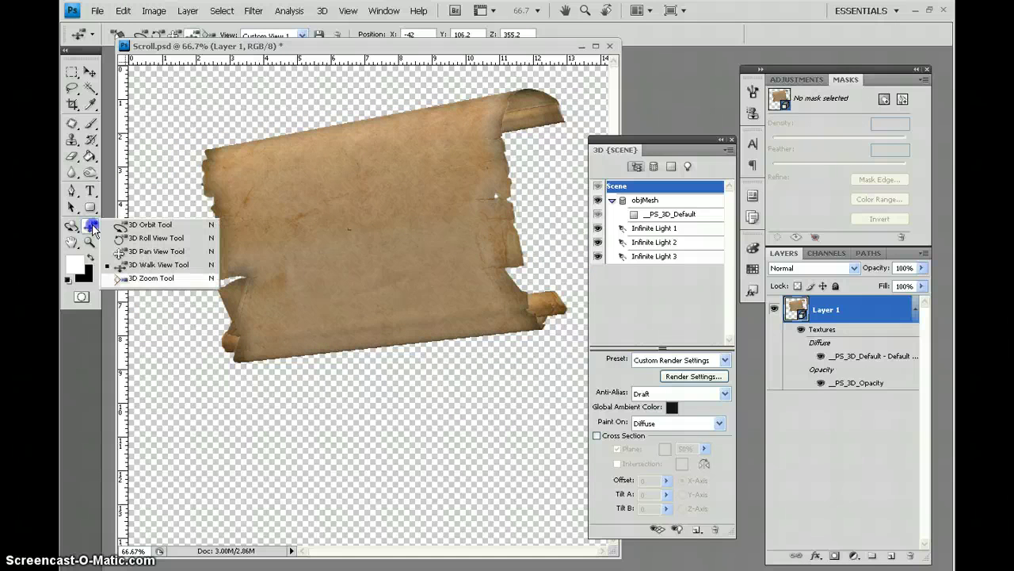
left_click(144, 279)
Bring the scroll object closer with the 3D Slide Tool, to a position of about X 74, Y 52, Z 93
left_click(73, 228)
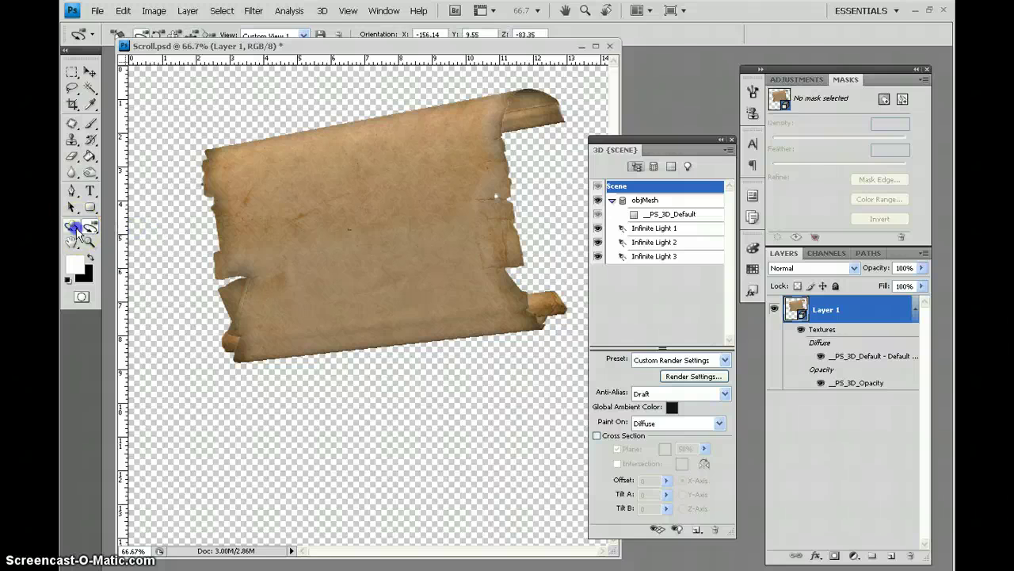
left_click(75, 228)
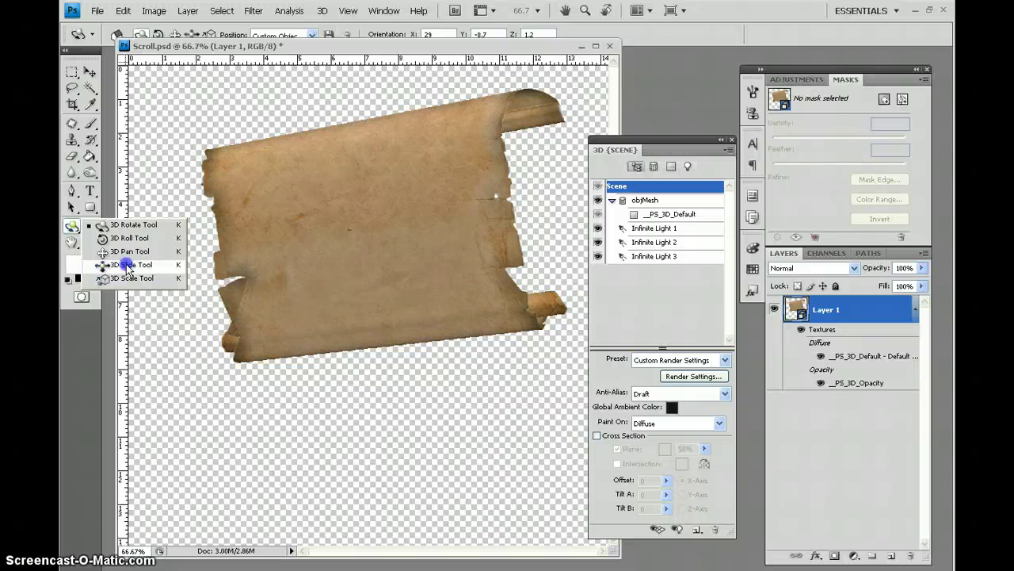
left_click(126, 267)
left_click_drag(390, 280, 391, 268)
scroll(392, 268, "up", 10)
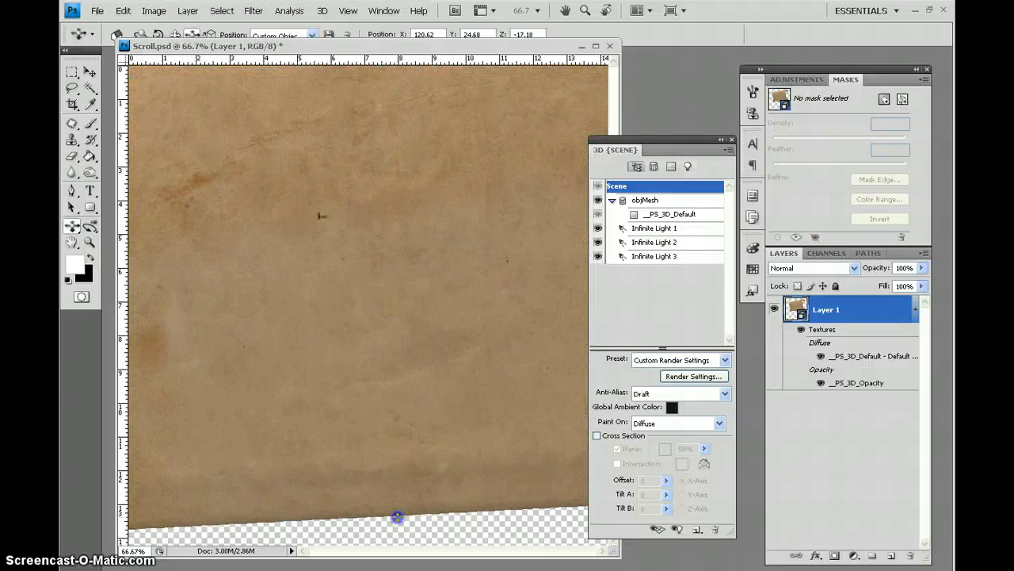
left_click_drag(397, 517, 373, 369)
left_click(365, 188)
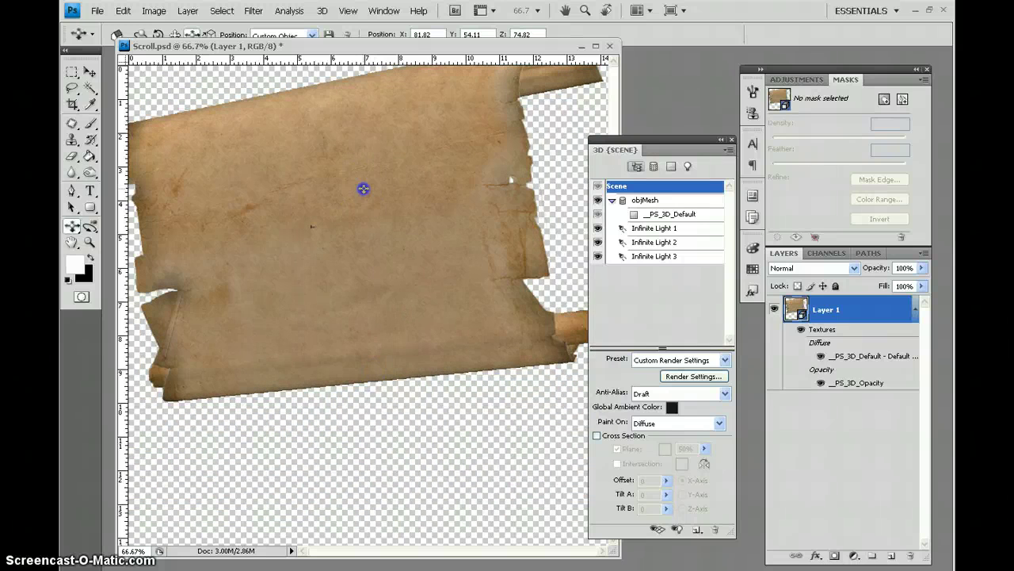
left_click_drag(363, 188, 378, 212)
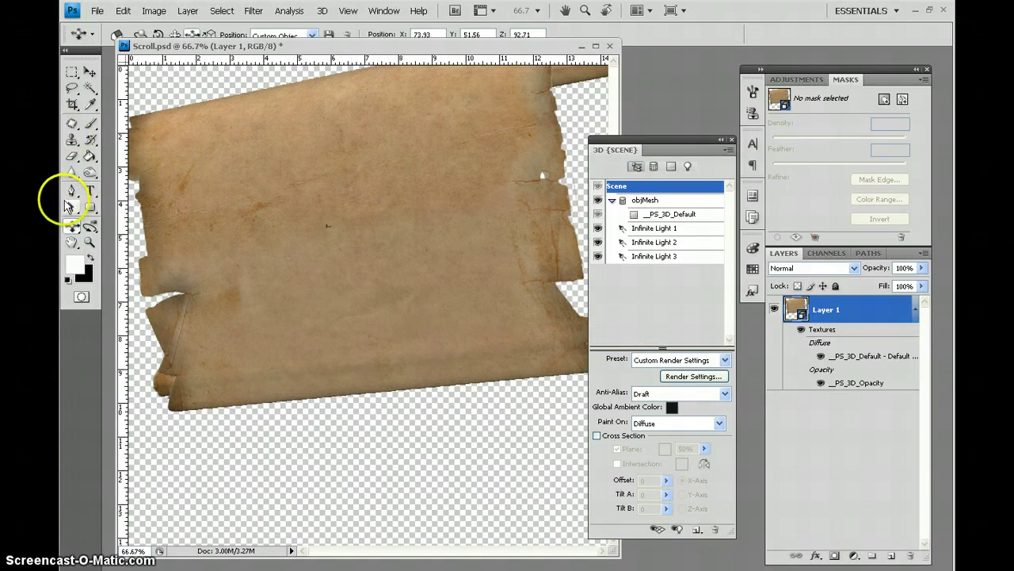
Pan the scroll object with the 3D Pan Tool to a position of about X 44, Y 48, Z 81
left_click(70, 230)
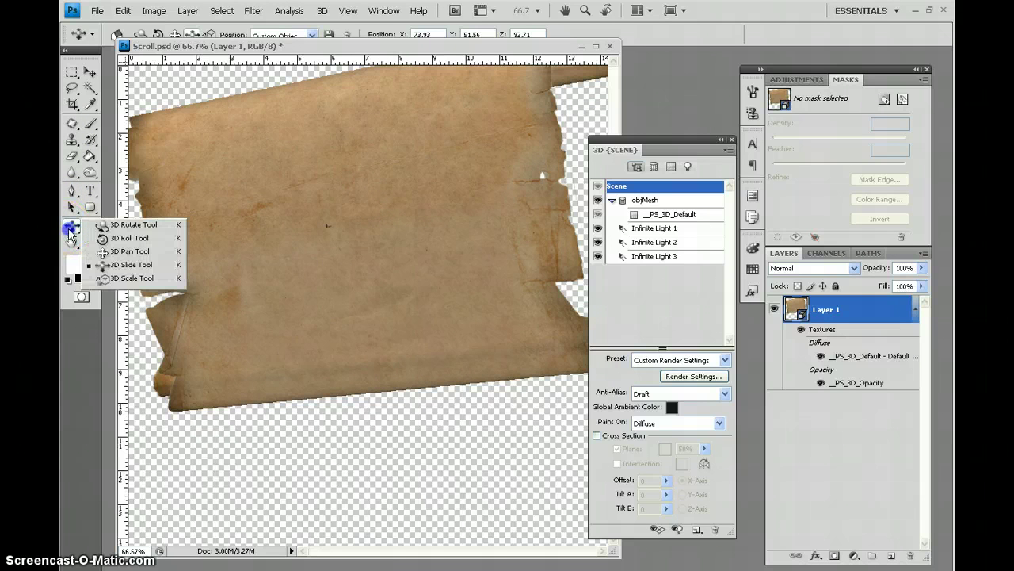
left_click(129, 252)
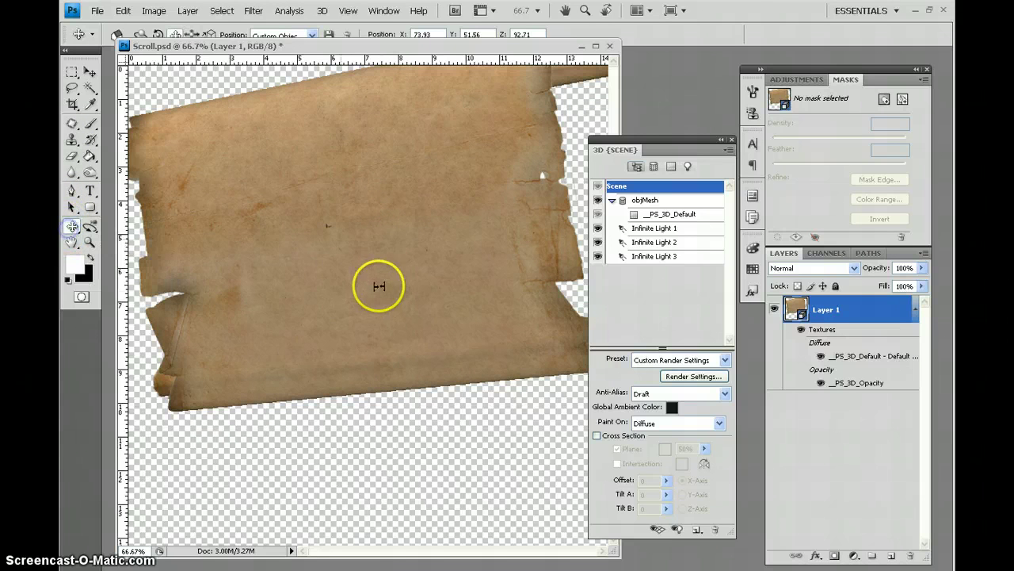
mouse_move(341, 223)
left_mouse_down()
mouse_move(338, 367)
mouse_move(360, 466)
mouse_move(420, 298)
mouse_move(426, 248)
mouse_move(381, 234)
left_mouse_up()
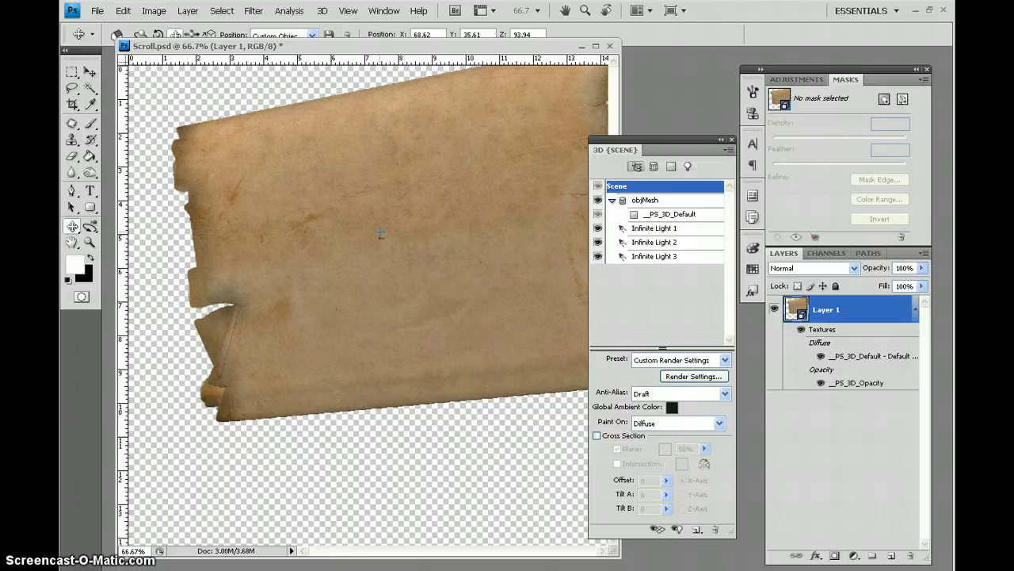
mouse_move(377, 243)
left_mouse_down()
mouse_move(380, 158)
mouse_move(376, 242)
left_mouse_up()
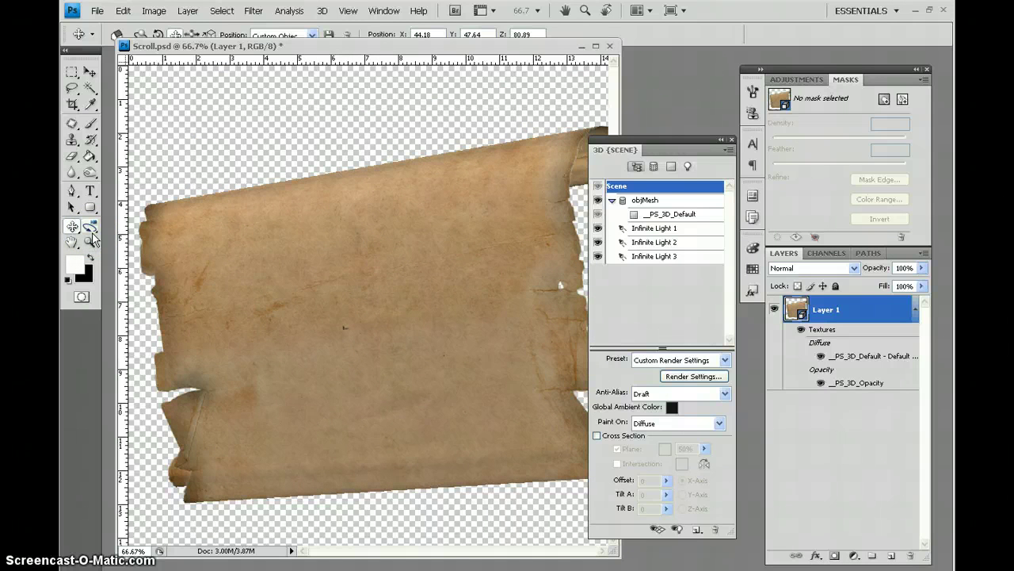
Try turning the 3D scroll object itself to a more tilted orientation
left_click(73, 227)
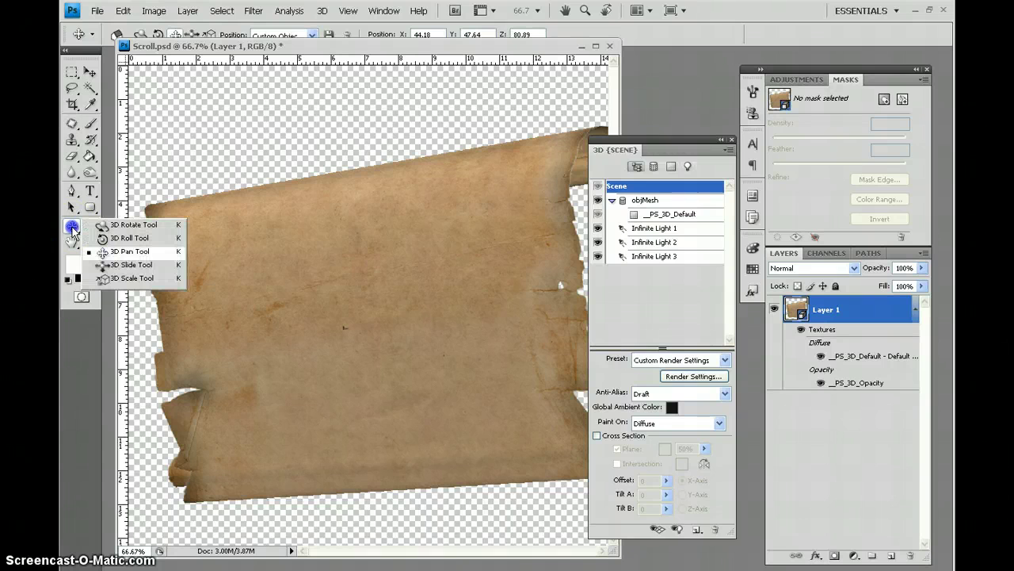
left_click(133, 224)
left_click(260, 269)
left_click_drag(260, 270, 246, 292)
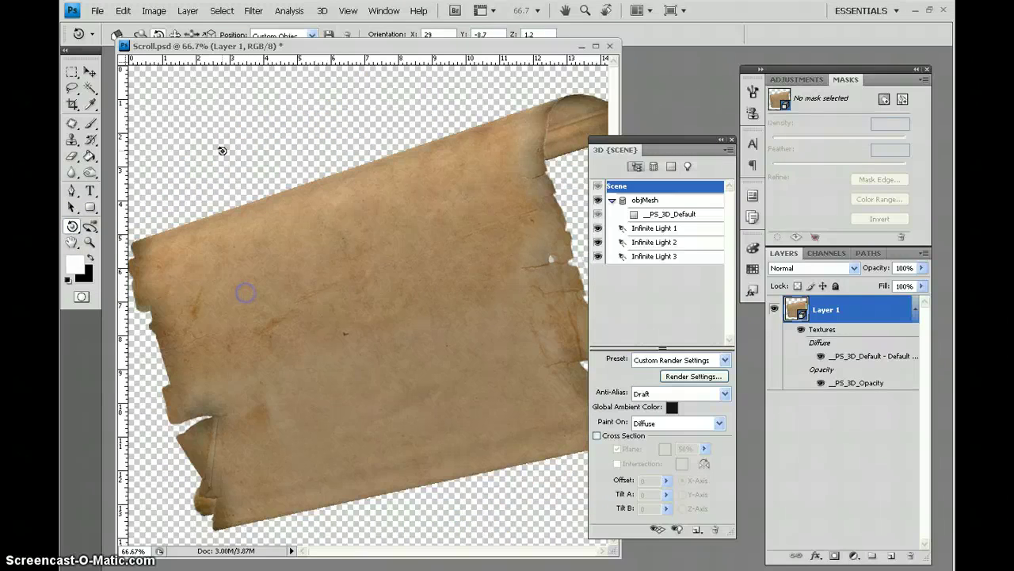
left_click_drag(296, 229, 269, 236)
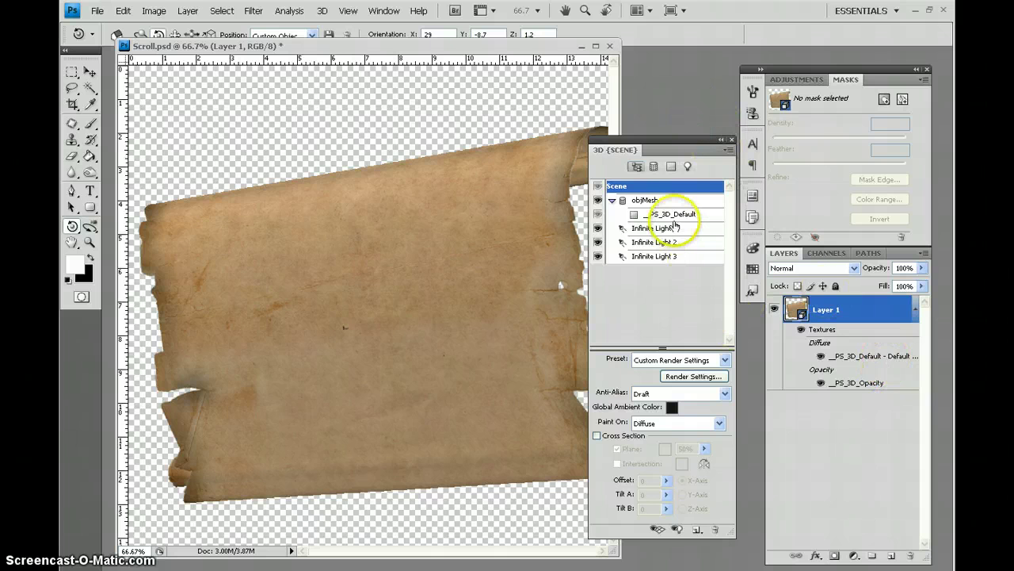
Examine the objMesh mesh and the settings of its __PS_3D_Default material in the 3D scene
left_click(384, 11)
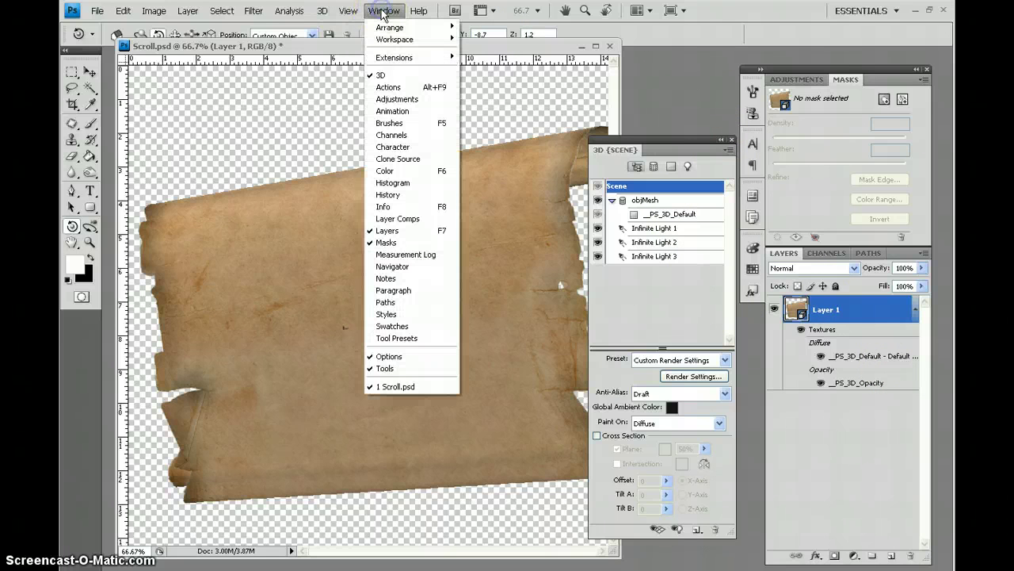
left_click(632, 152)
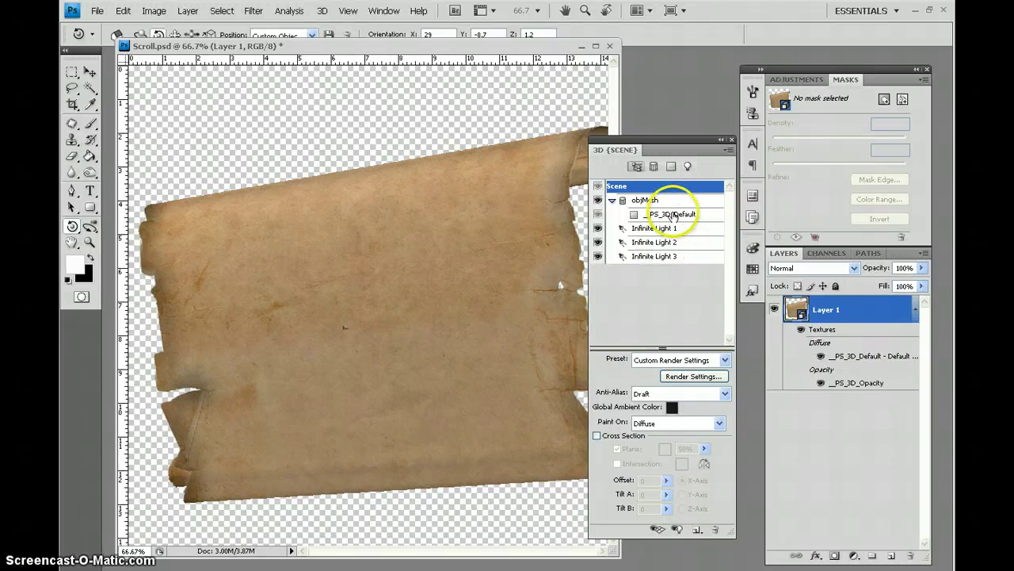
left_click(643, 201)
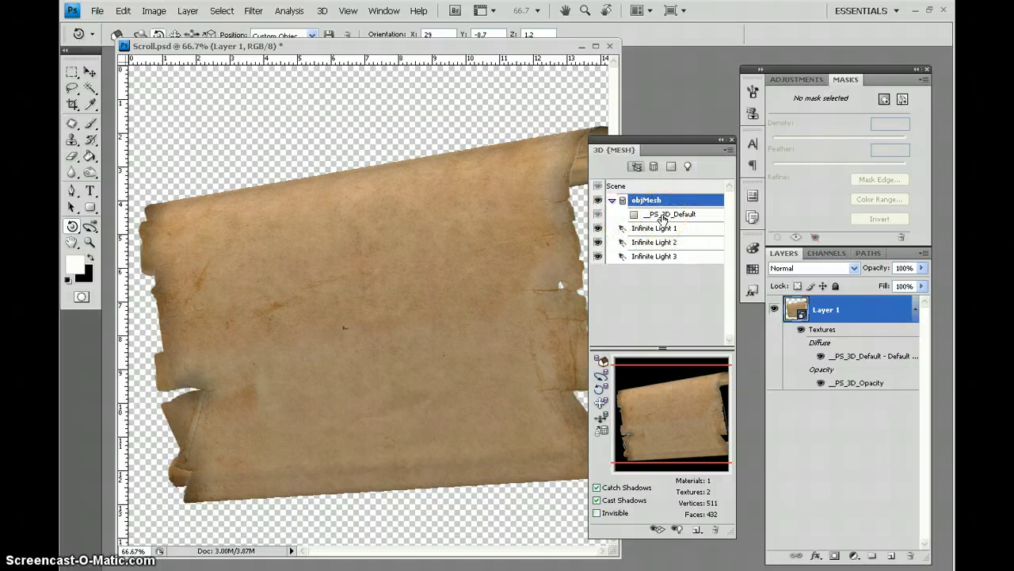
left_click(662, 216)
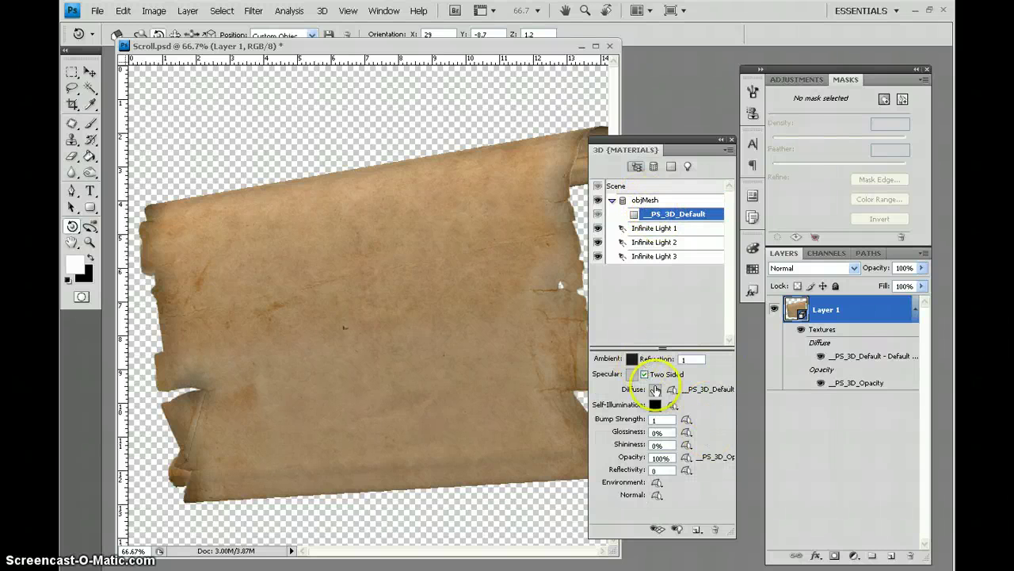
left_click(630, 459)
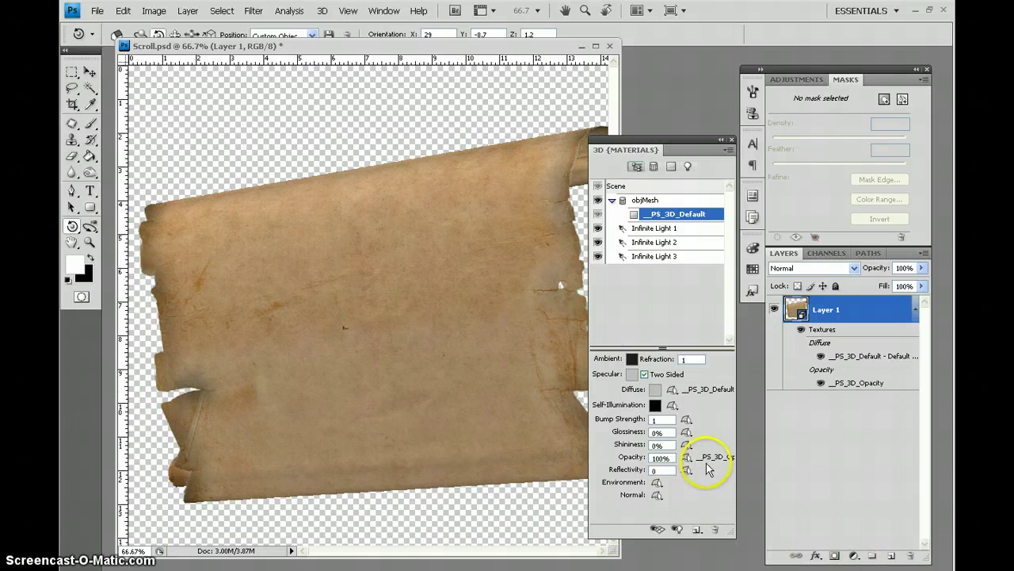
Open the scroll's __PS_3D_Opacity texture for editing and move the floating 3D palette clear of the canvas
double_click(847, 386)
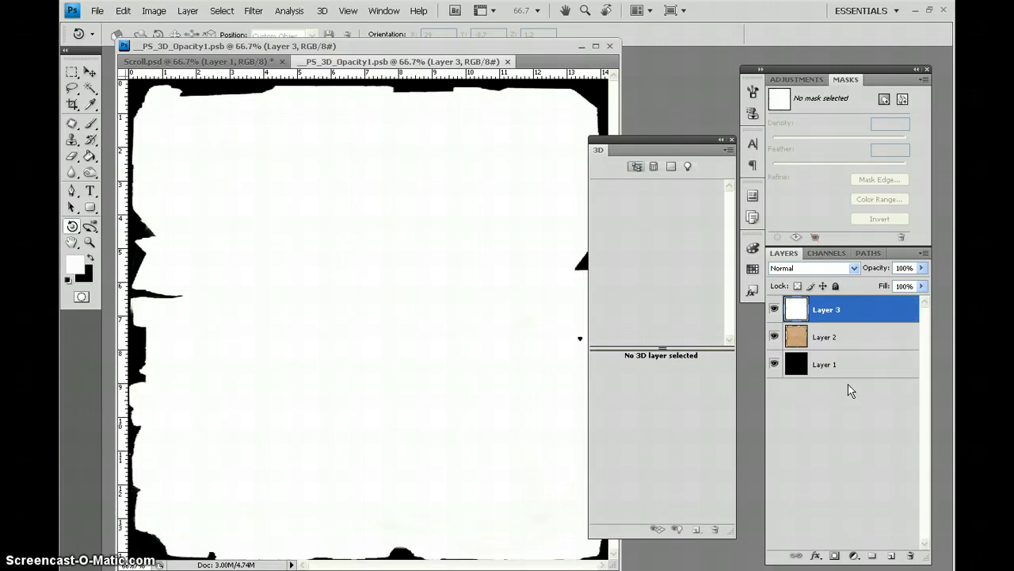
left_click(769, 342)
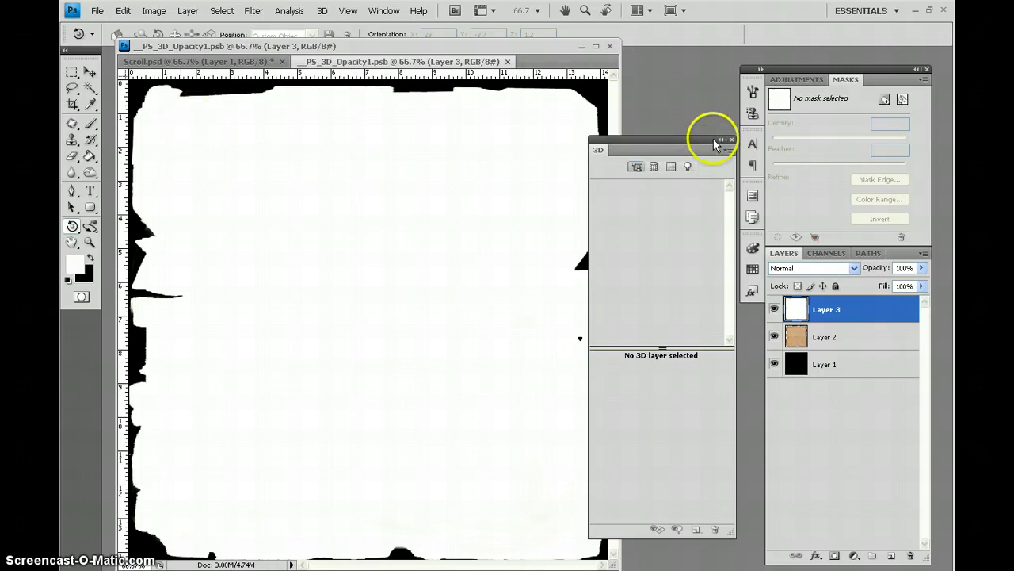
left_click_drag(692, 146, 710, 124)
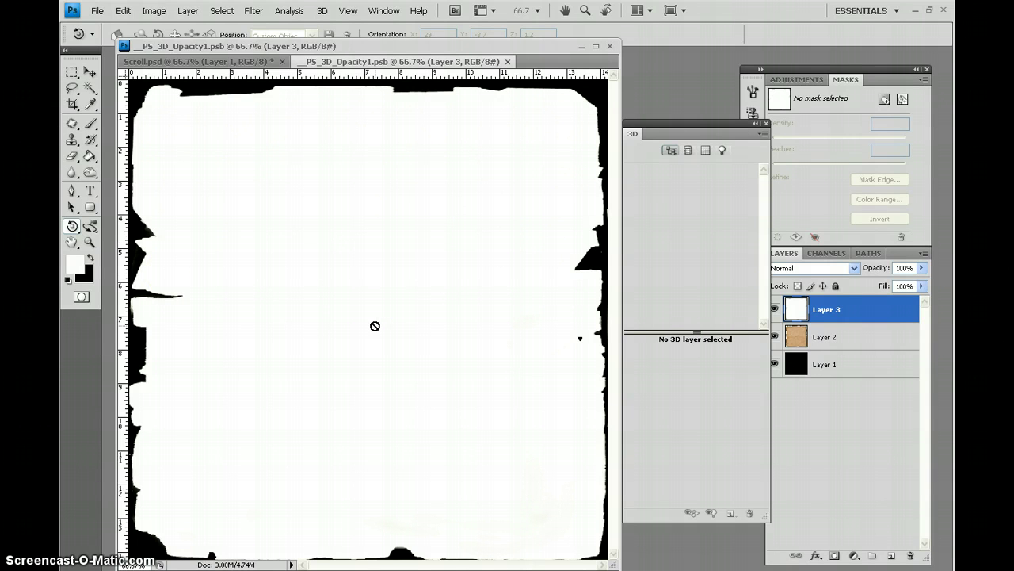
left_click(850, 184)
left_click(516, 62)
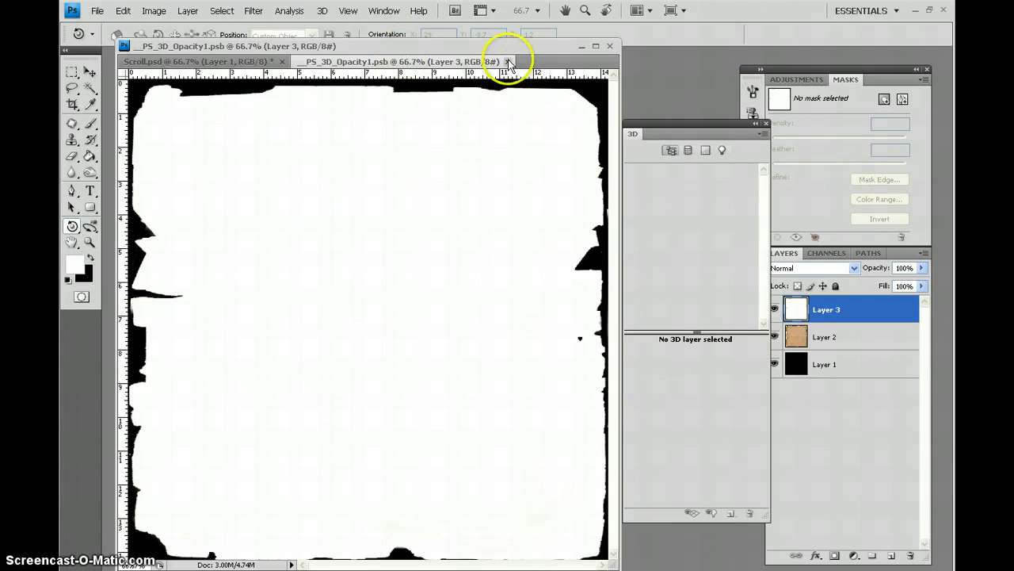
left_click(277, 252)
left_click(374, 324)
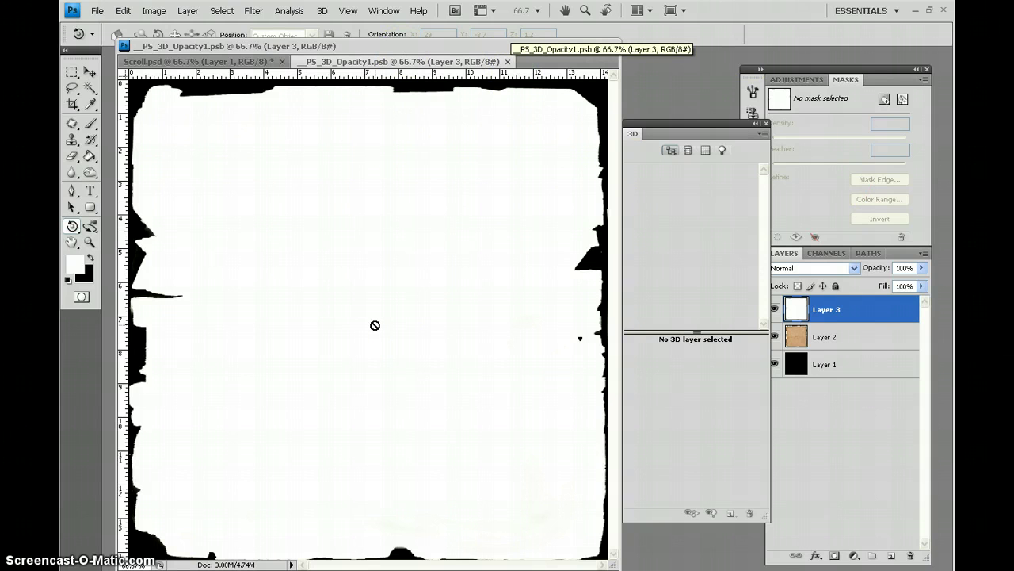
left_click(224, 250)
Paint a black zigzag scribble across the middle of the opacity texture with the Hard Mechanical 19 pixels brush, and save and close the texture
left_click(88, 122)
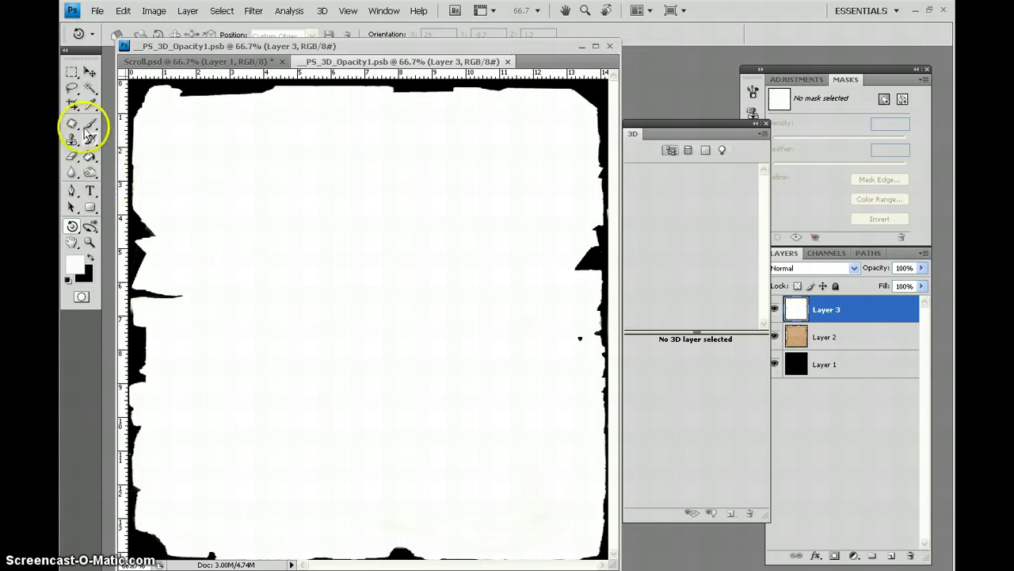
left_click(105, 263)
left_click(90, 258)
left_click(152, 34)
left_click(212, 440)
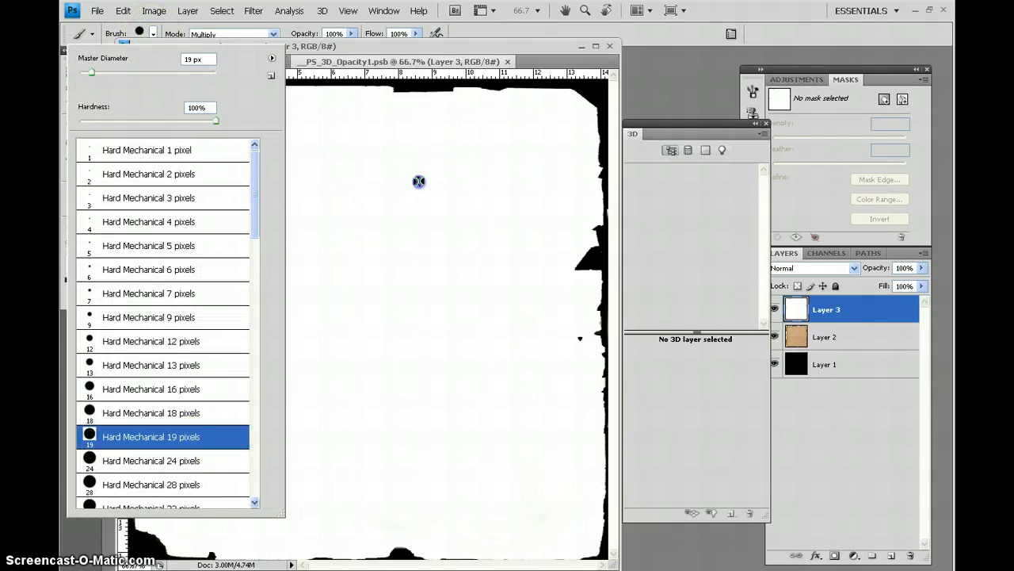
mouse_move(419, 182)
left_mouse_down()
mouse_move(431, 203)
mouse_move(333, 317)
mouse_move(422, 346)
mouse_move(493, 387)
mouse_move(394, 434)
left_mouse_up()
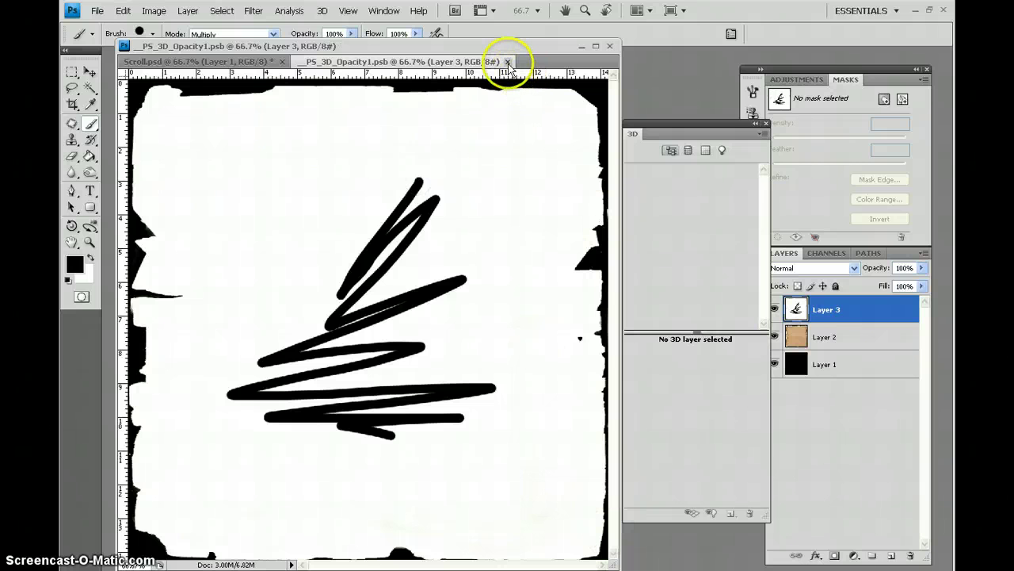
left_click(508, 61)
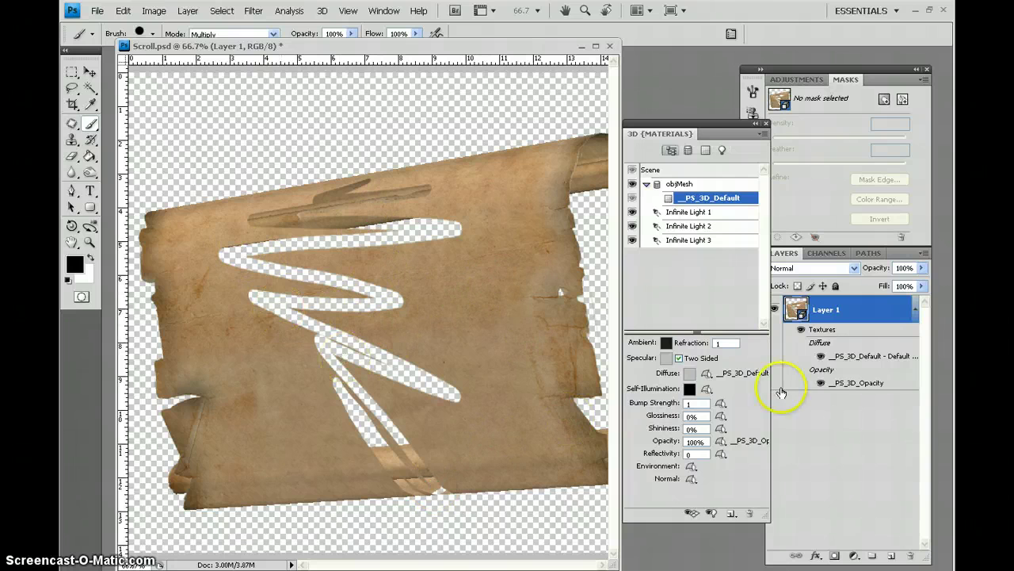
Fill a rectangular selection around the black scribble in the reopened __PS_3D_Opacity texture with white, and save and close it
double_click(864, 385)
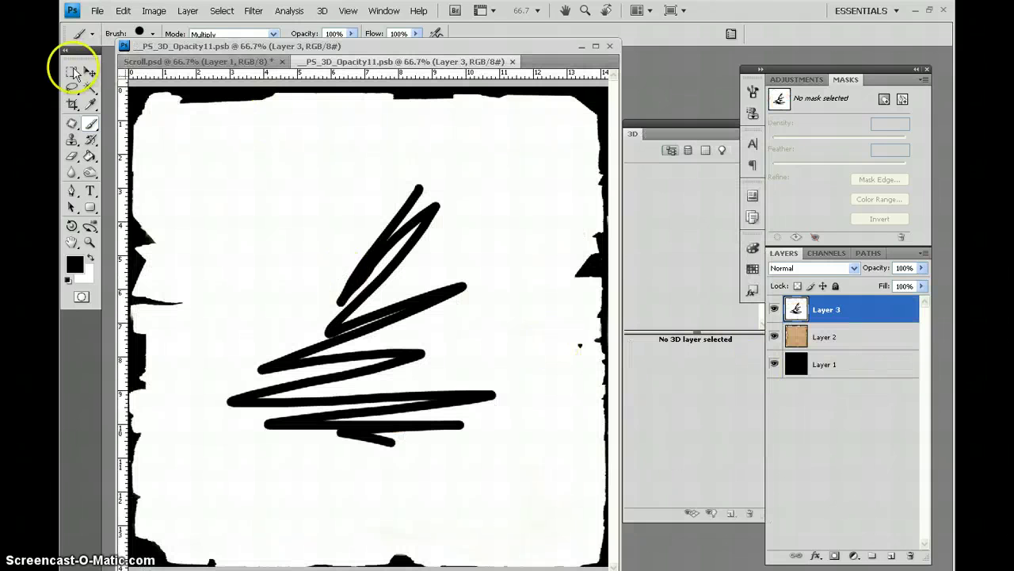
left_click(69, 70)
mouse_move(223, 145)
left_mouse_down()
mouse_move(316, 460)
mouse_move(504, 480)
left_mouse_up()
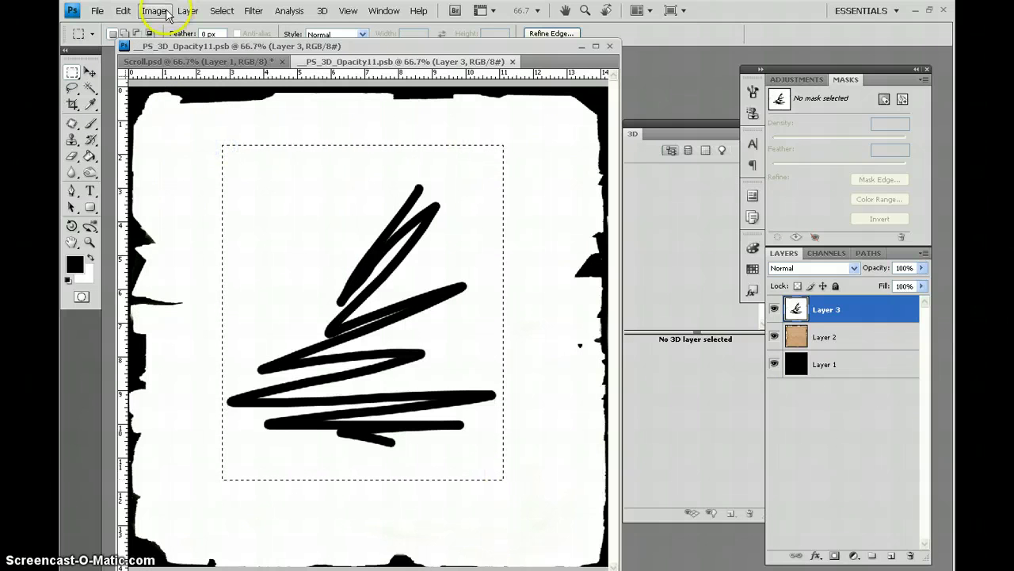
left_click(123, 10)
left_click(168, 198)
left_click(583, 206)
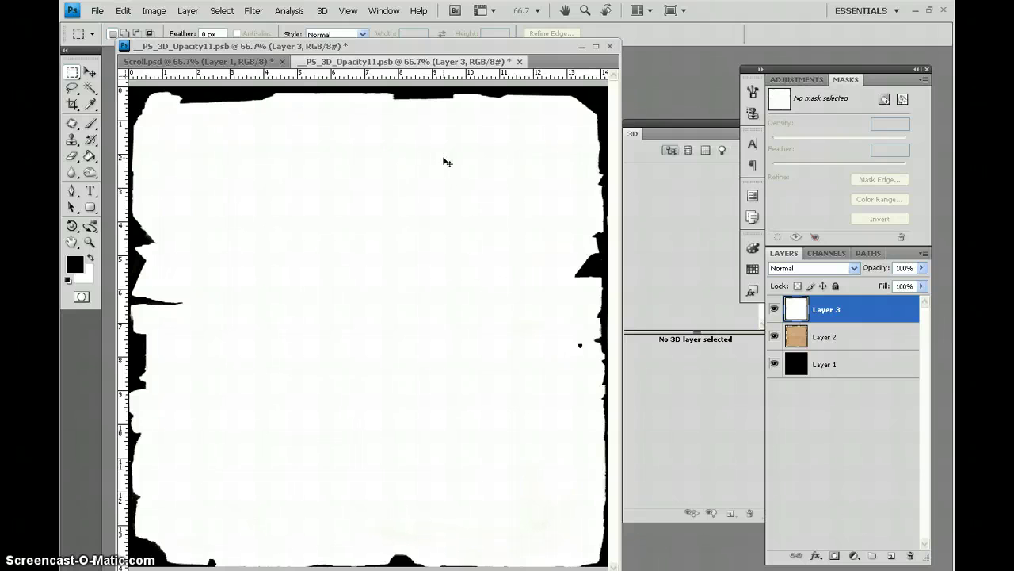
left_click(519, 61)
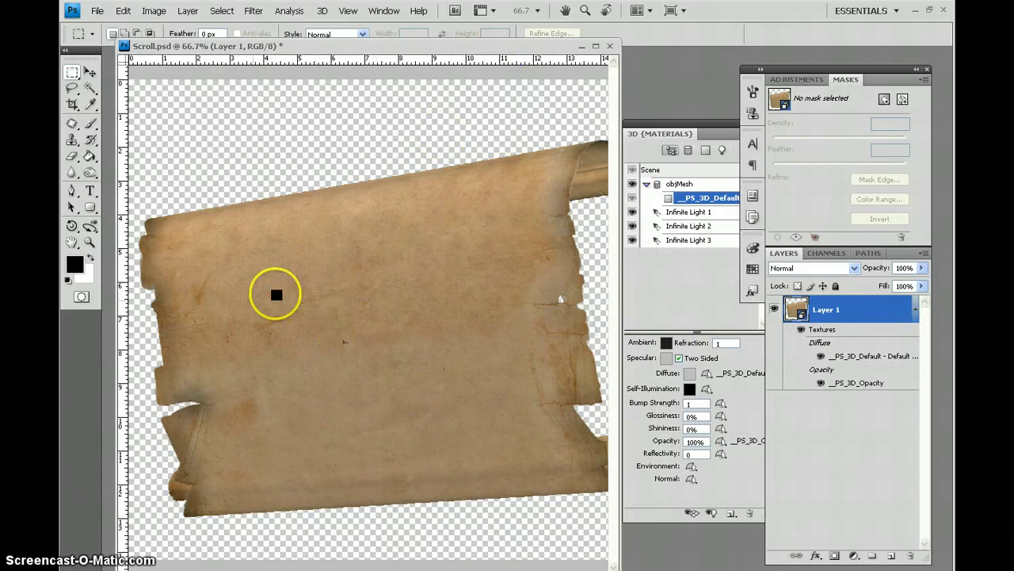
Open the diffuse Default Texture and place the text "Royal" in black Zamolxis V at 119.28 pt, centred across the upper half of the paper
left_click(846, 359)
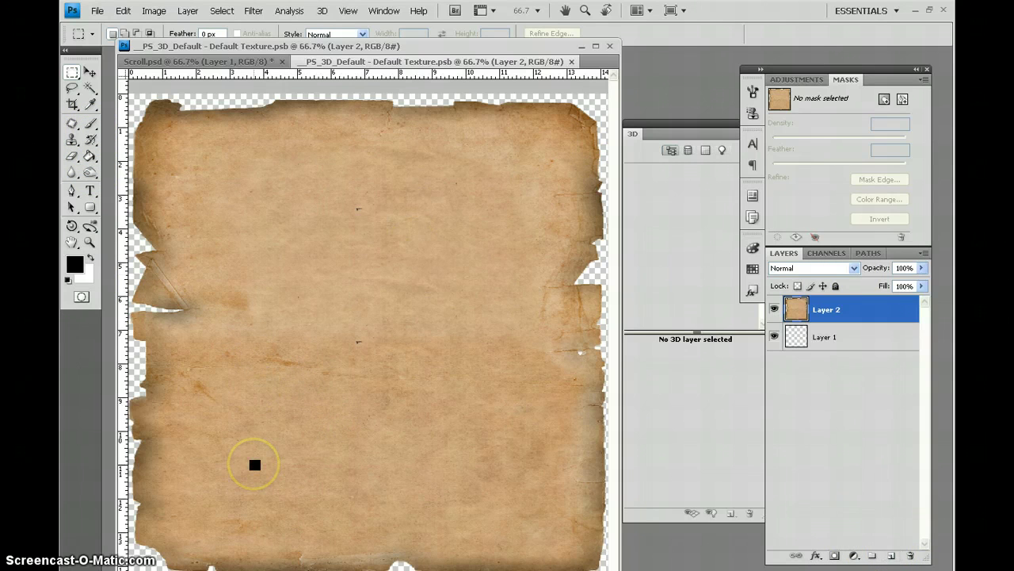
left_click(90, 188)
left_click(258, 264)
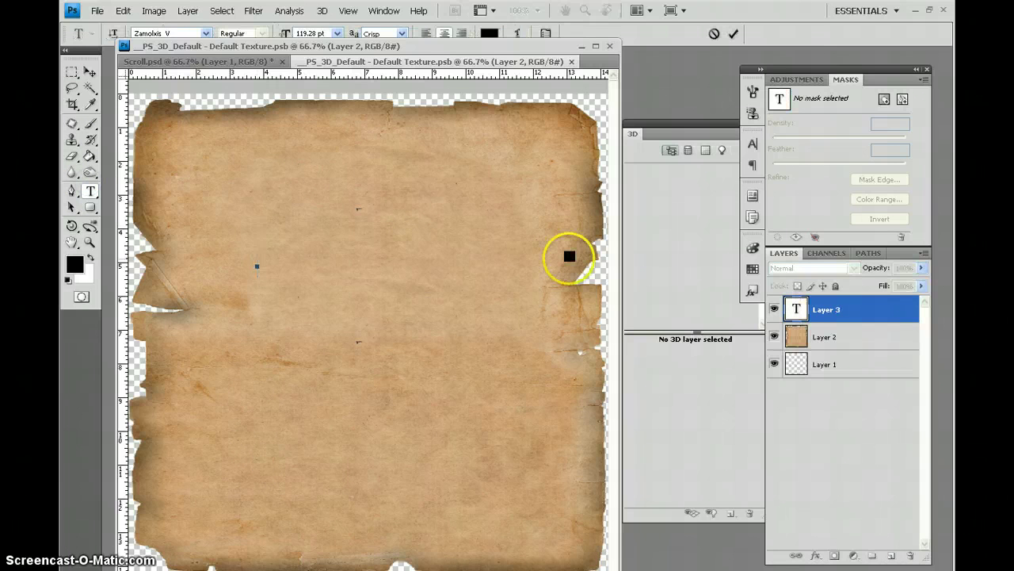
type("ROG")
type("AL")
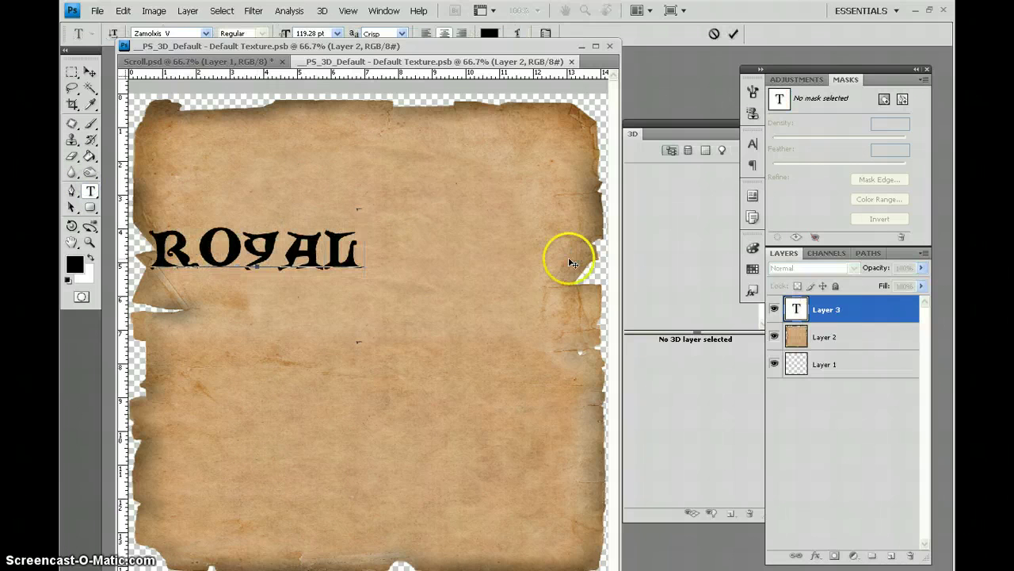
left_click(89, 71)
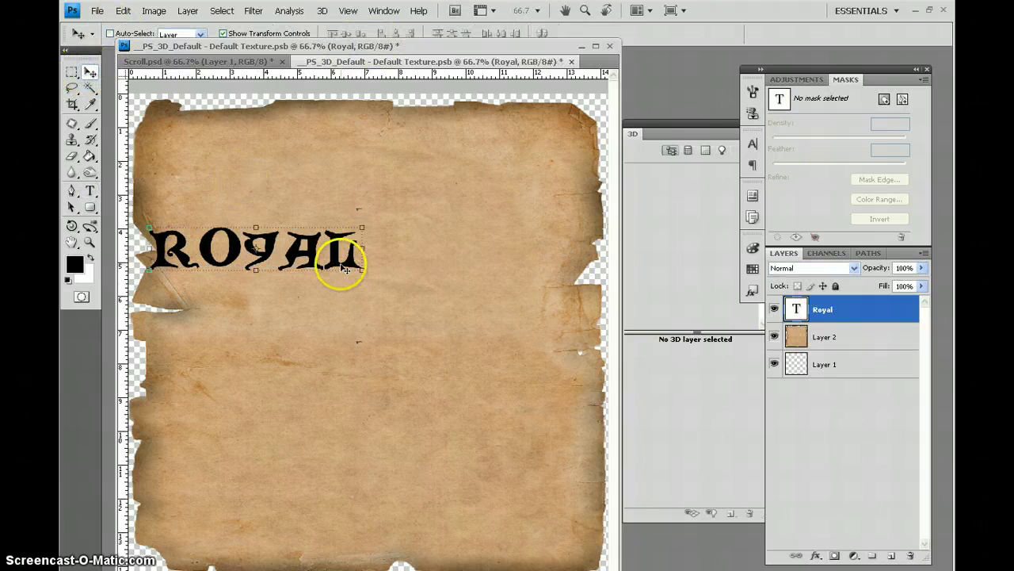
left_click_drag(345, 268, 454, 284)
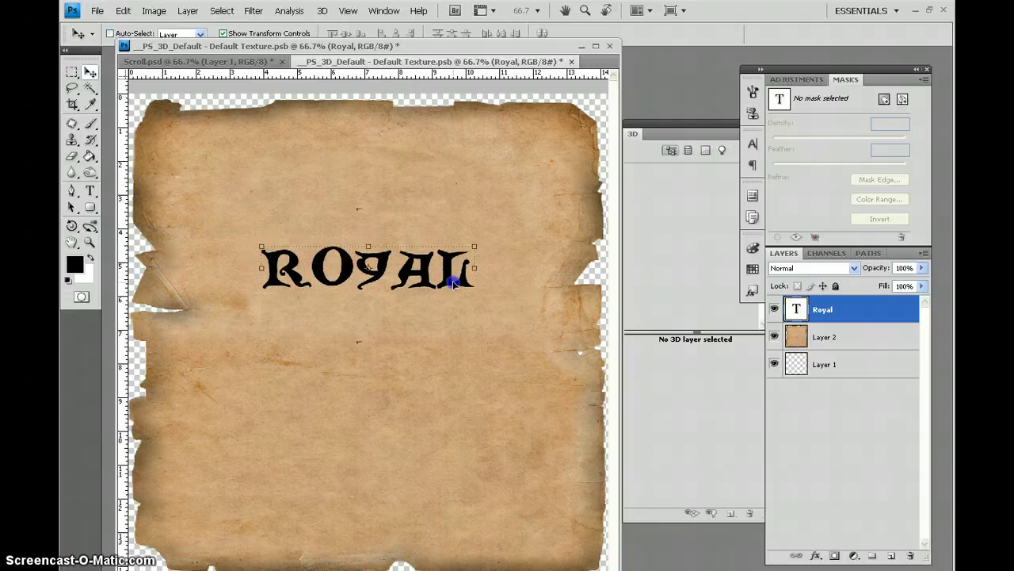
Load the Suztv_MedievalArmor_CompleteSet layer styles from the Armour folder
left_click(383, 12)
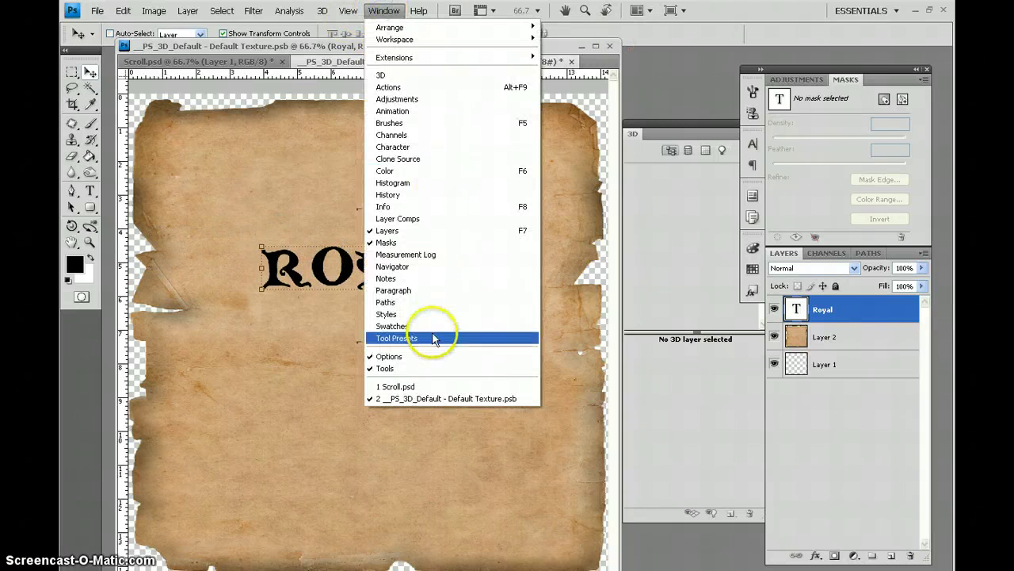
left_click(430, 314)
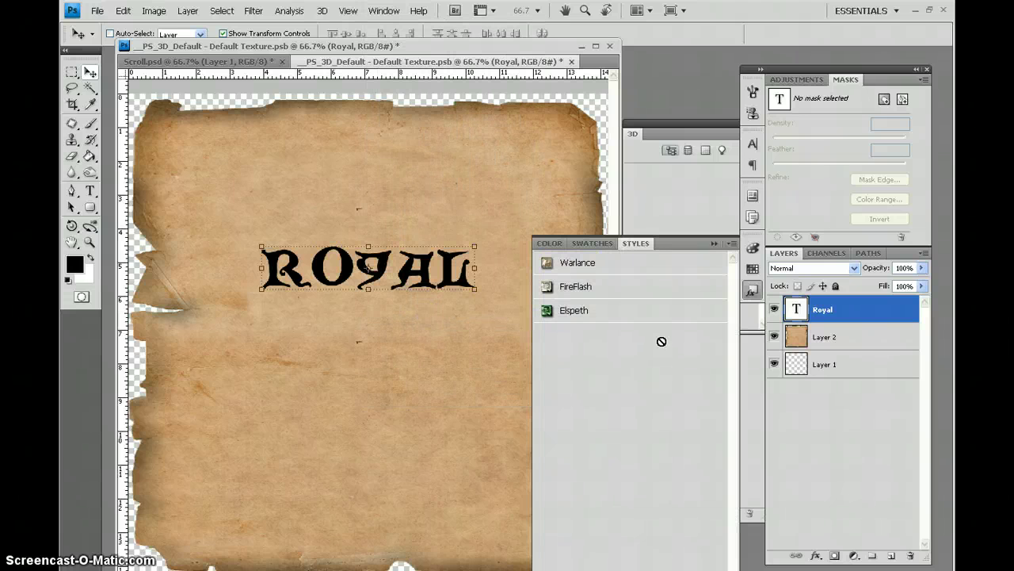
left_click(718, 241)
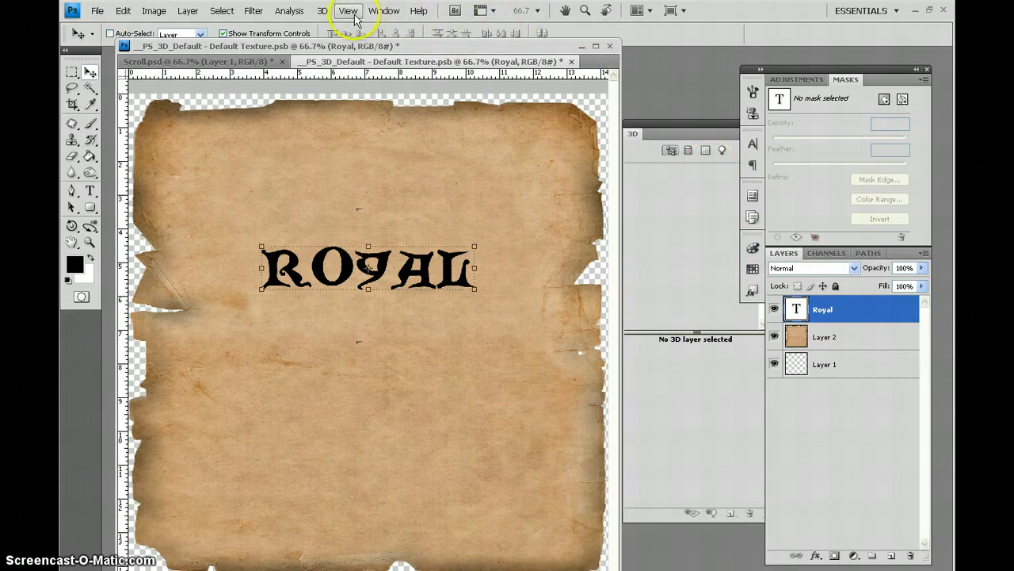
left_click(384, 11)
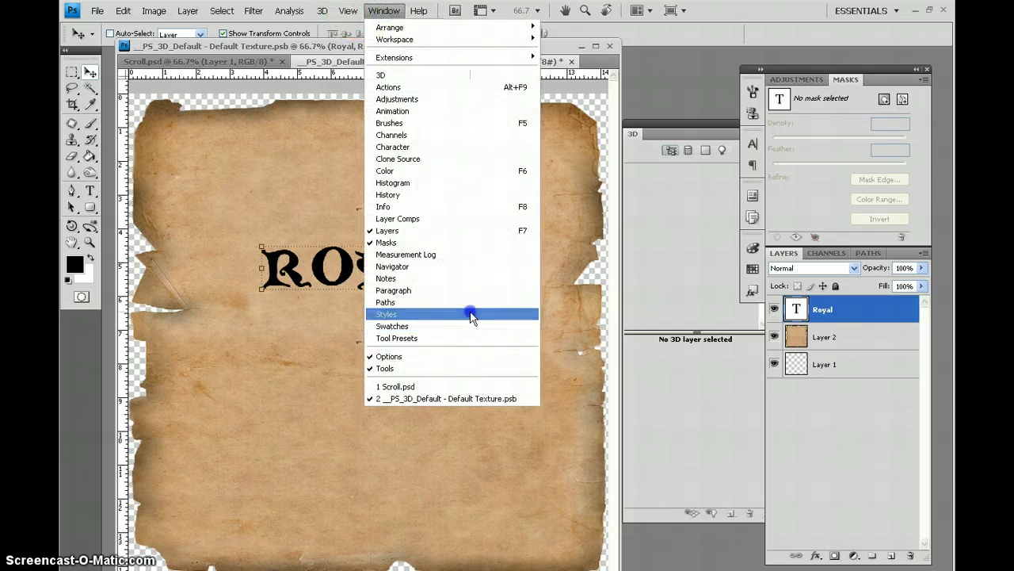
left_click(469, 314)
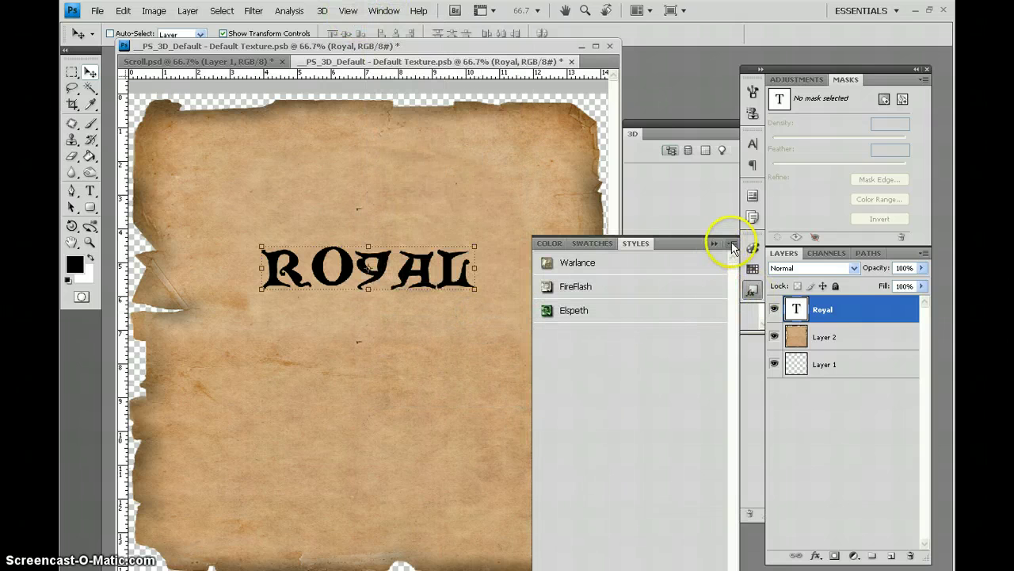
left_click(731, 242)
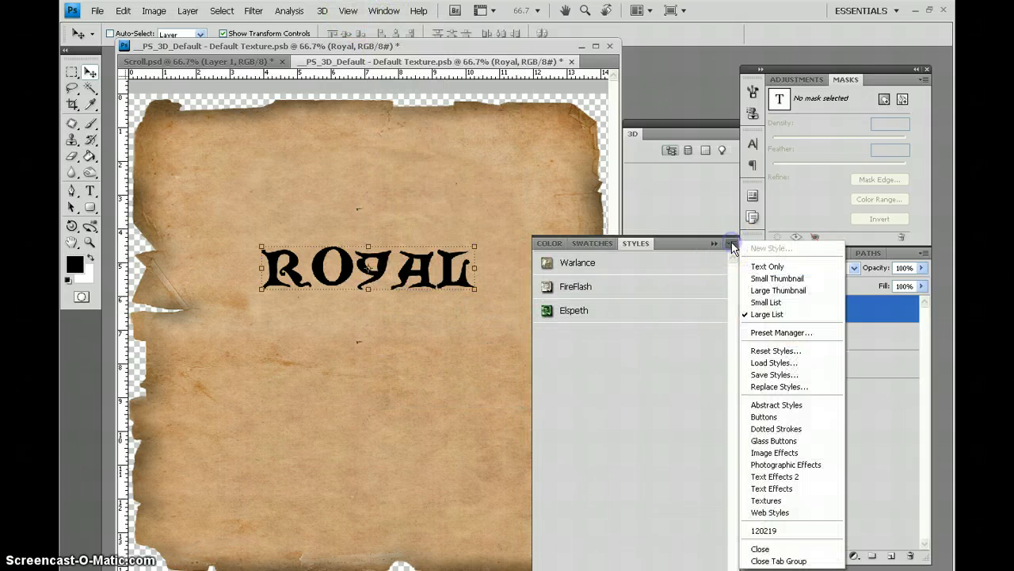
left_click(775, 362)
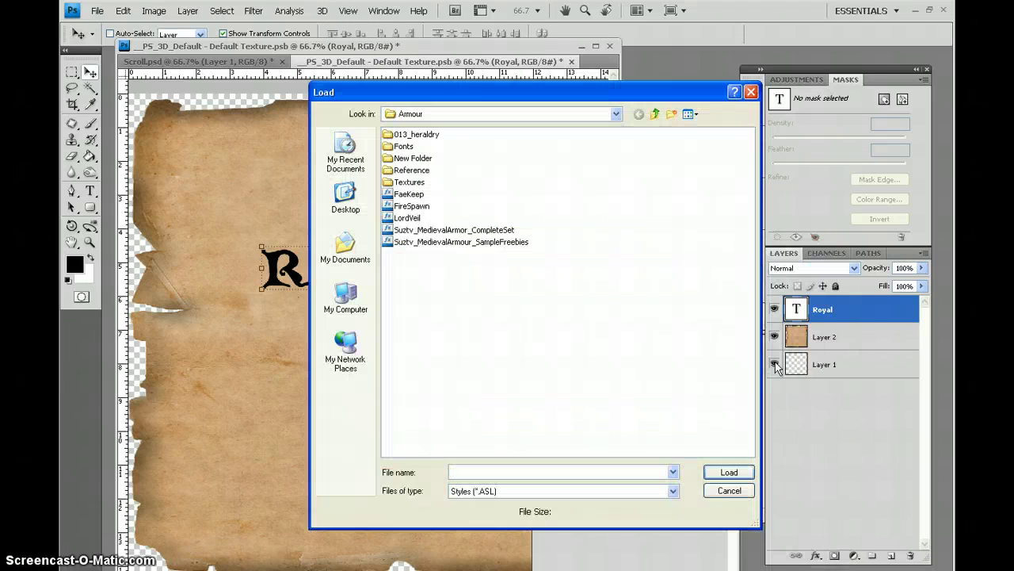
left_click(487, 229)
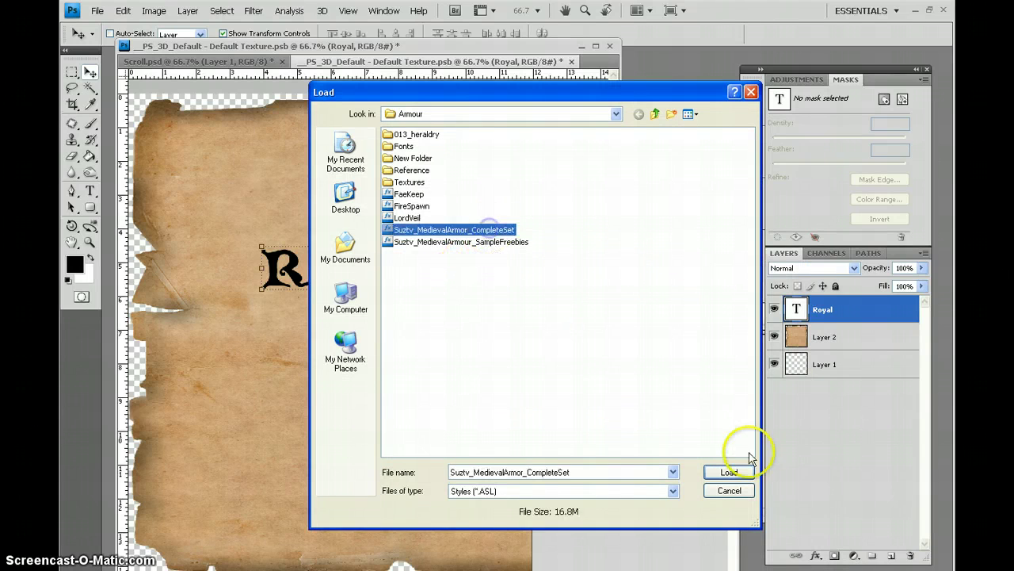
left_click(745, 471)
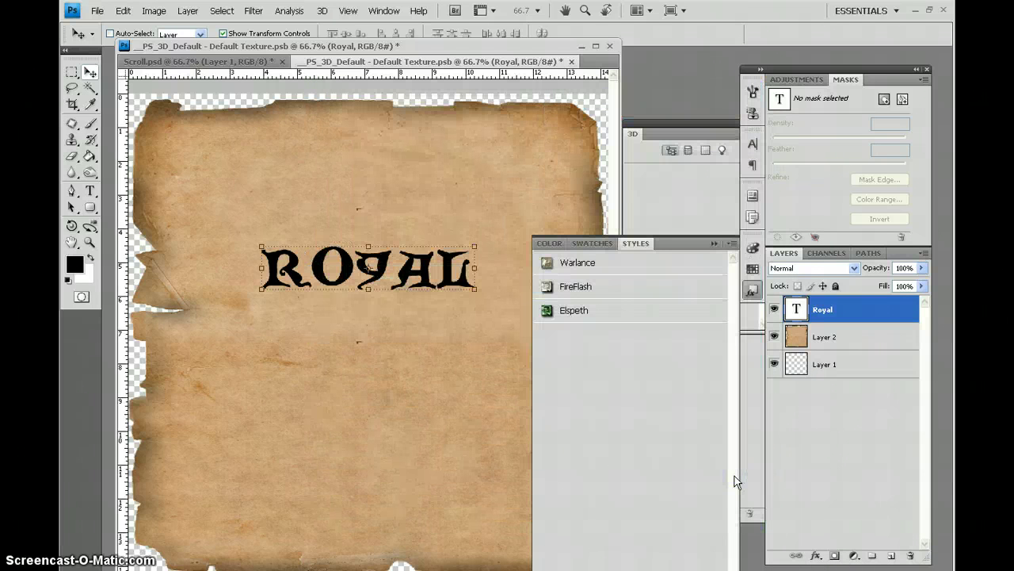
Try the GoldKeep and Shadowbane styles on the "Royal" text, and settle on the LeSueur style
left_click(731, 415)
left_click_drag(739, 416, 720, 554)
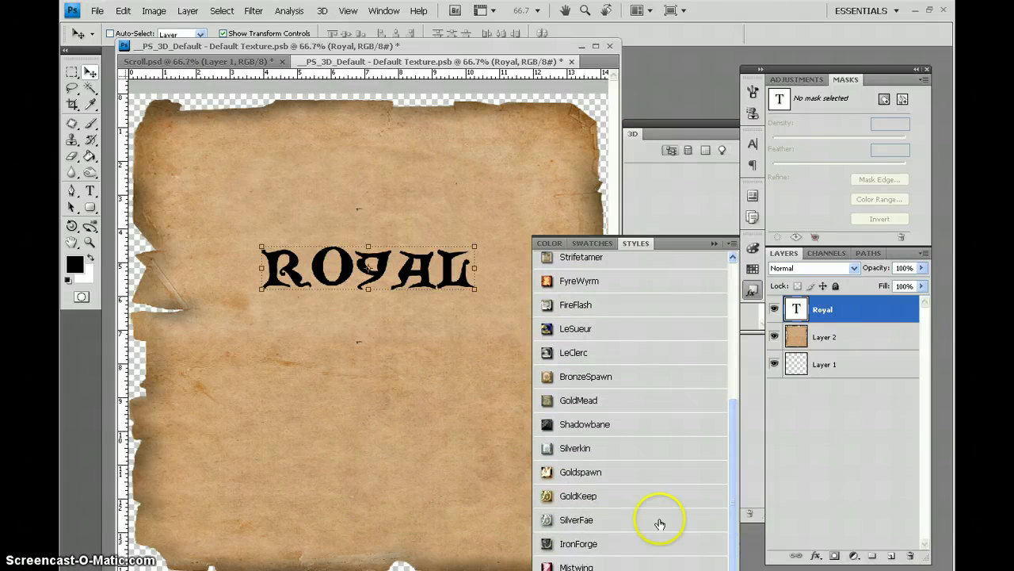
left_click(582, 496)
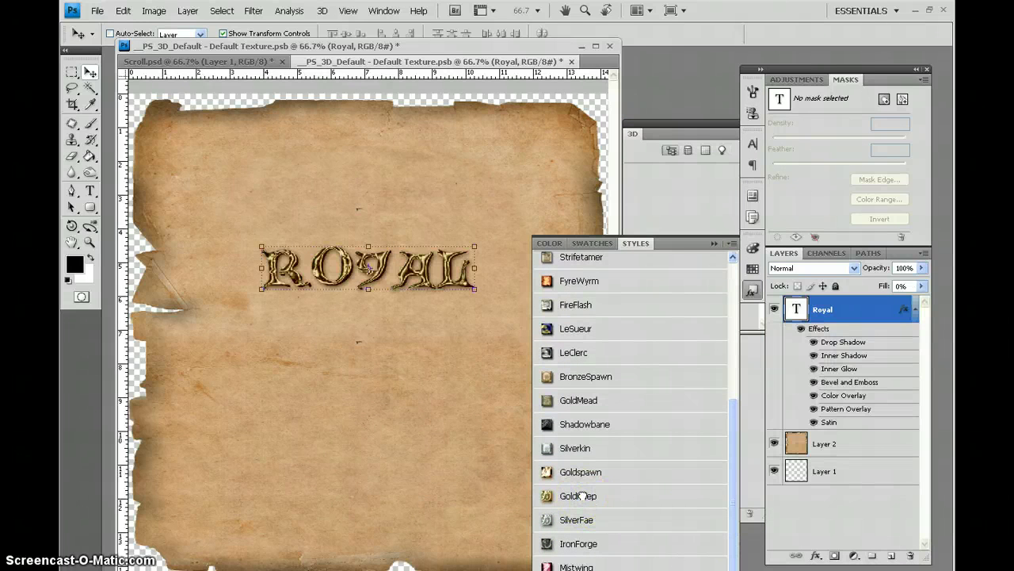
left_click(576, 424)
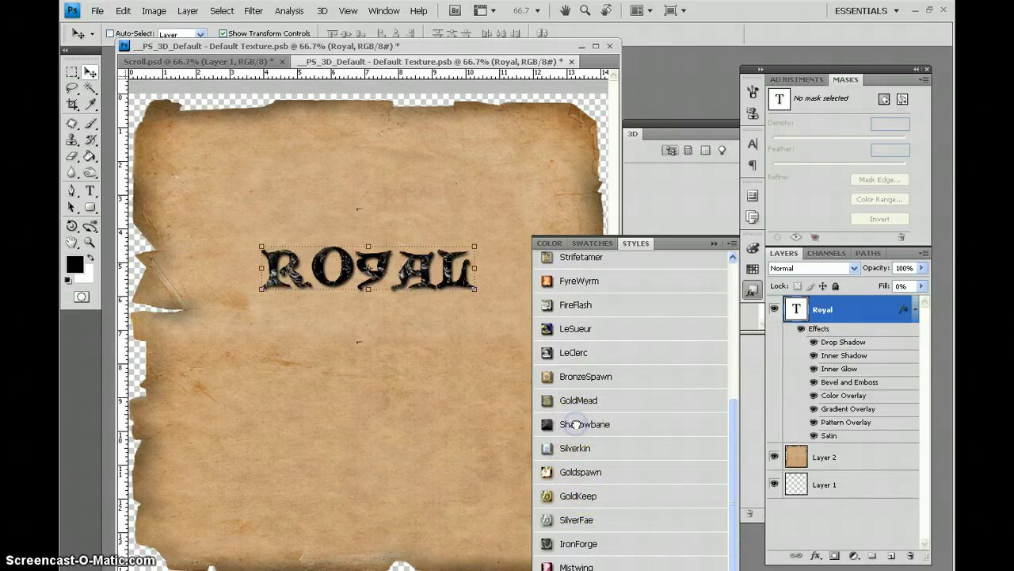
left_click(586, 328)
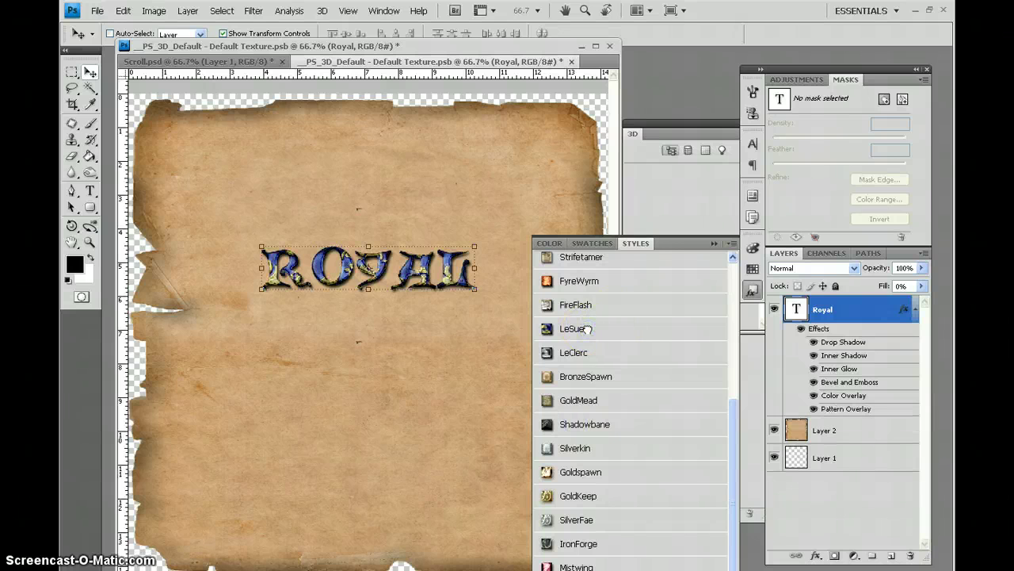
Scale the "Royal" text to about 166.6%, move it down to the middle of the paper, and save the texture
key("ctrl+t")
left_click_drag(476, 287, 516, 307)
left_click_drag(301, 298, 220, 320)
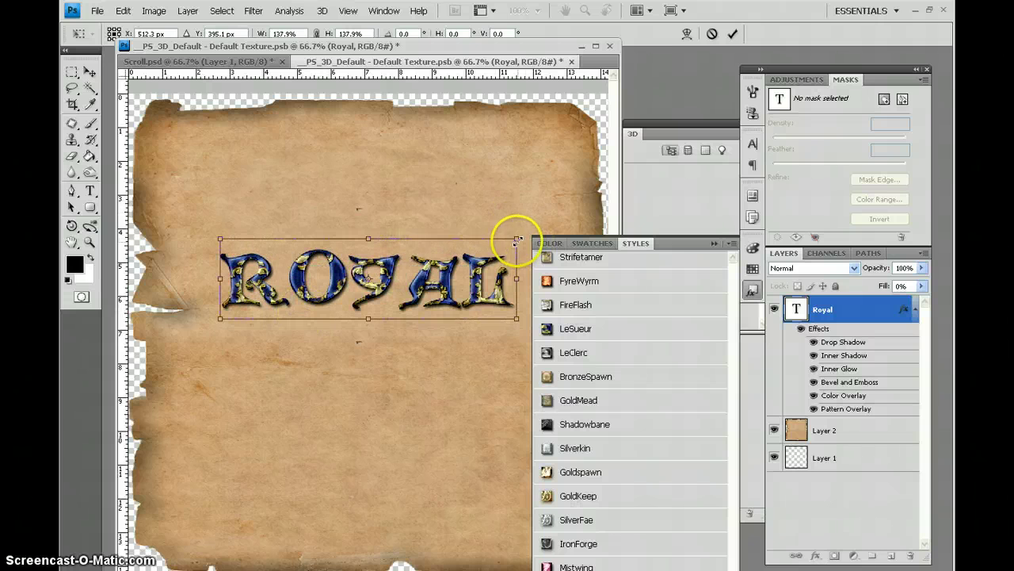
left_click_drag(518, 237, 579, 222)
mouse_move(416, 283)
left_mouse_down()
mouse_move(396, 322)
mouse_move(416, 281)
left_mouse_up()
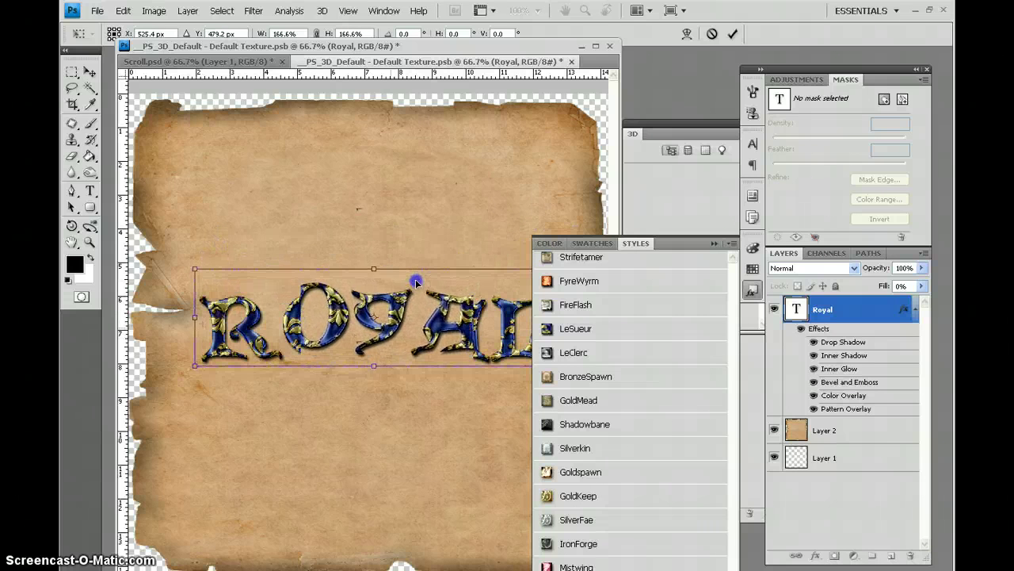
double_click(419, 311)
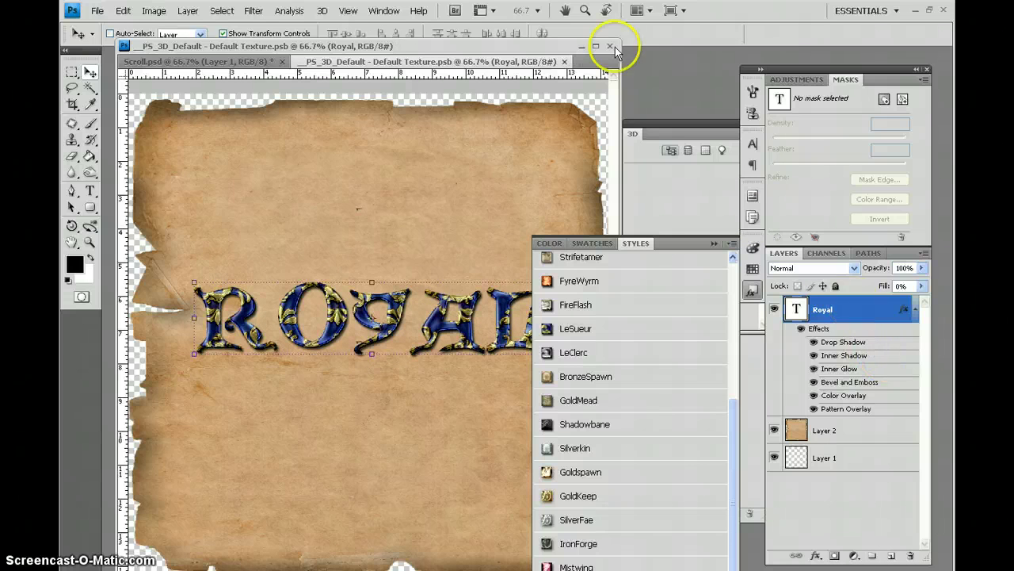
Return to Scroll.psd, collapse the styles list, and turn the 3D scroll to an orientation of about X 6.7, Y 37.9, Z -178.2
left_click_drag(157, 62, 158, 63)
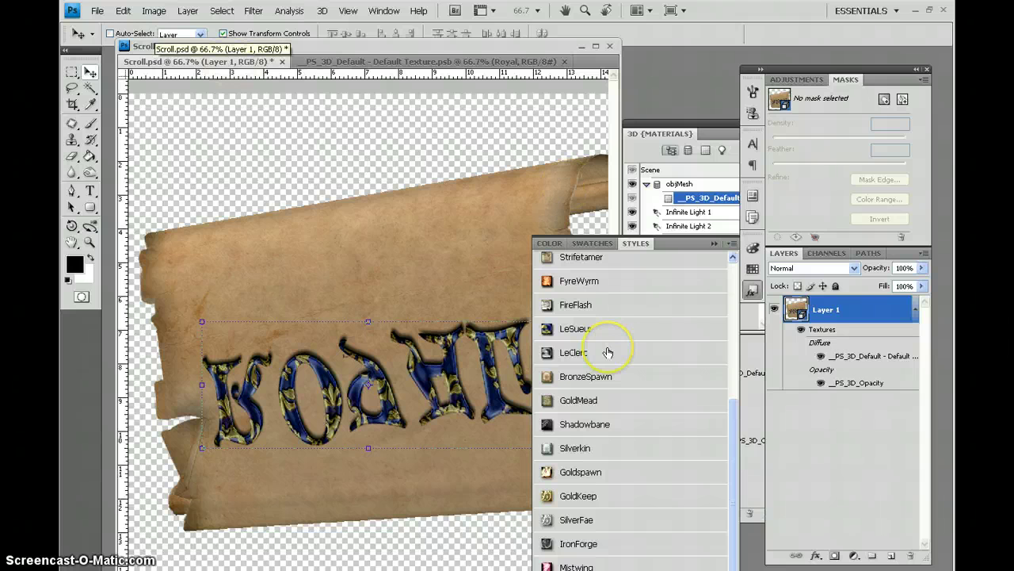
left_click(72, 226)
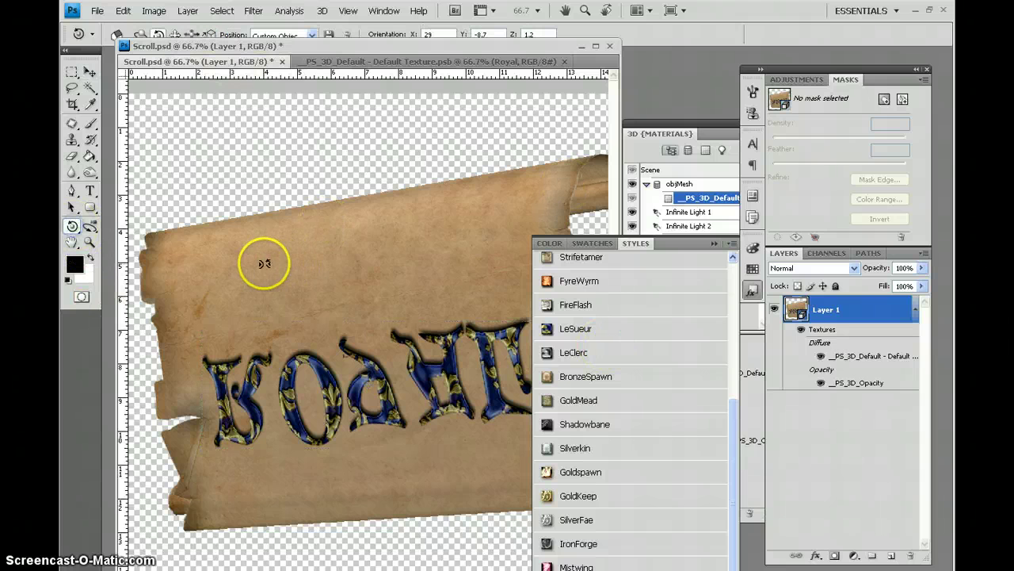
left_click_drag(263, 263, 262, 264)
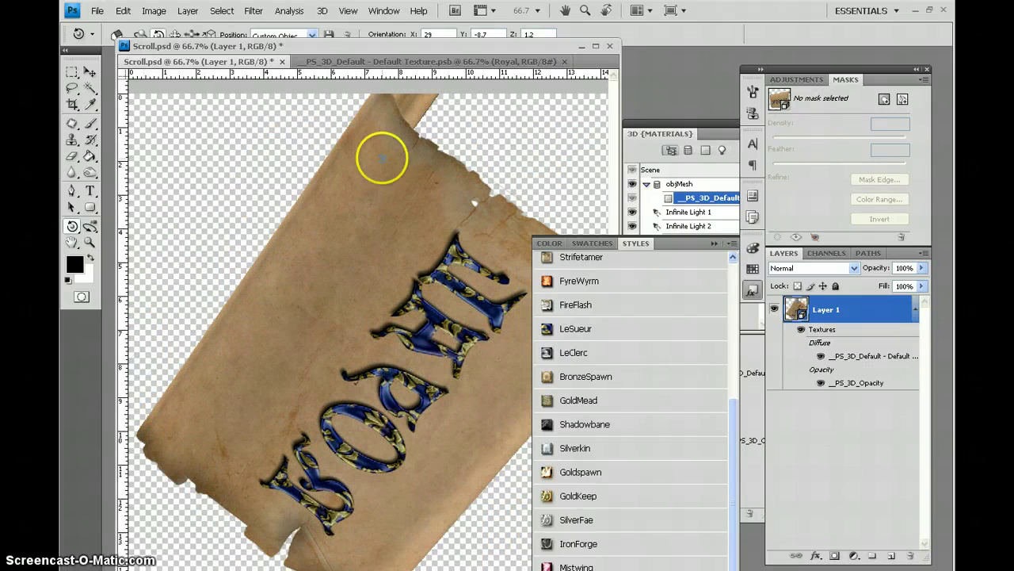
left_click_drag(382, 159, 382, 158)
left_click(712, 244)
left_click_drag(491, 418, 498, 424)
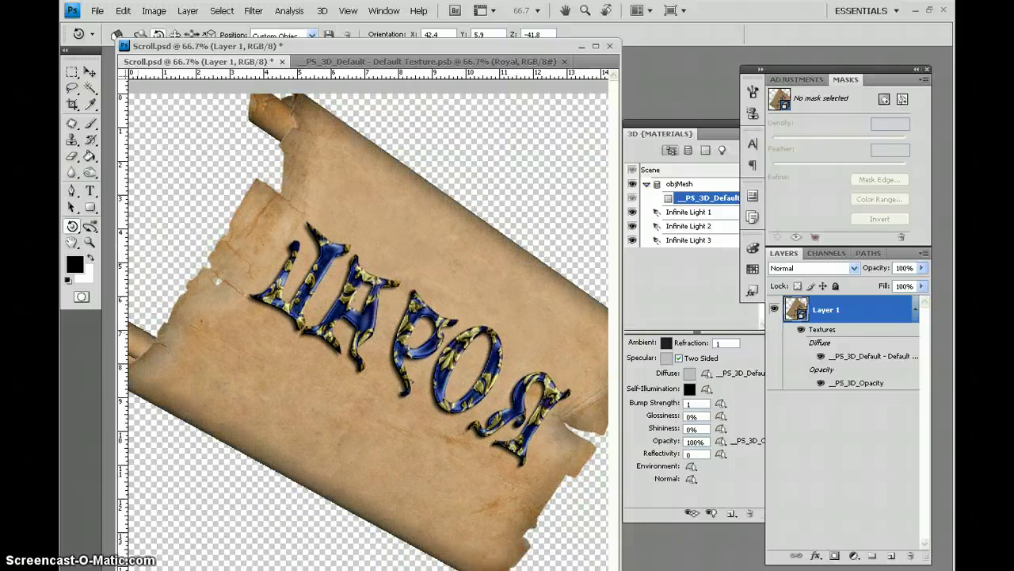
left_click_drag(184, 324, 198, 554)
left_click_drag(207, 446, 120, 283)
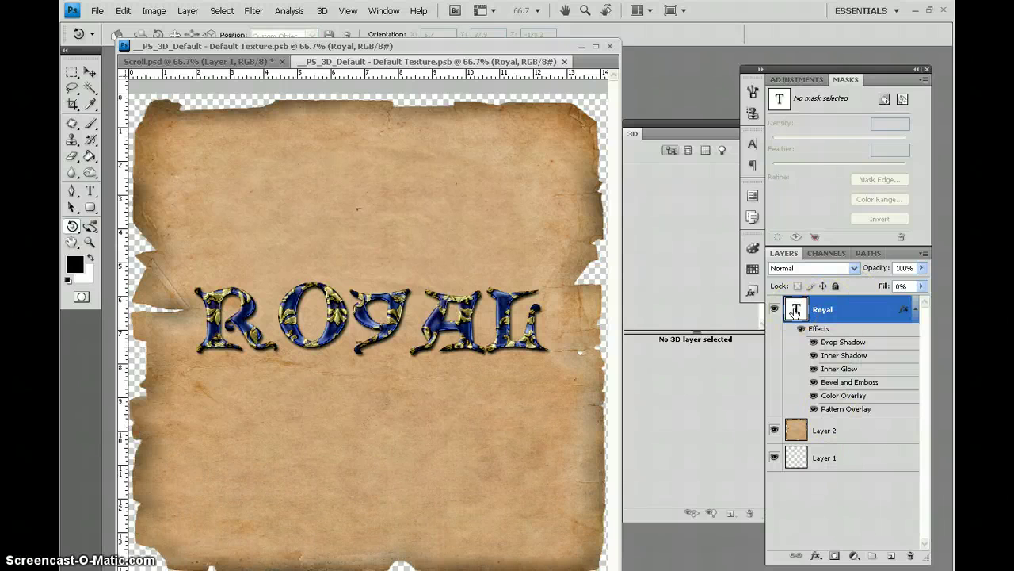
Flip the "Royal" text horizontally in the reopened diffuse Default Texture, and save and close the texture
left_click(871, 309)
left_click(123, 14)
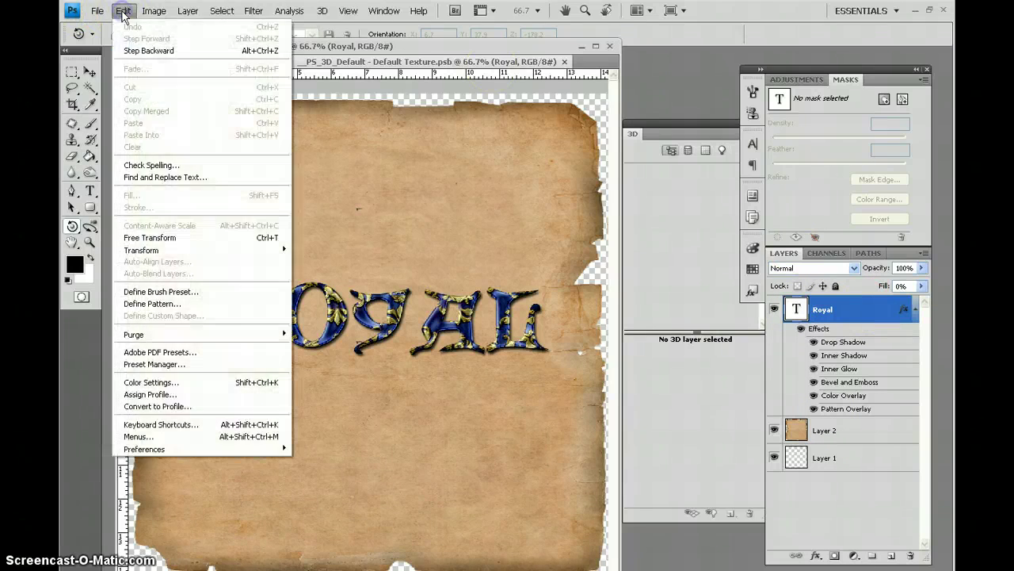
mouse_move(220, 258)
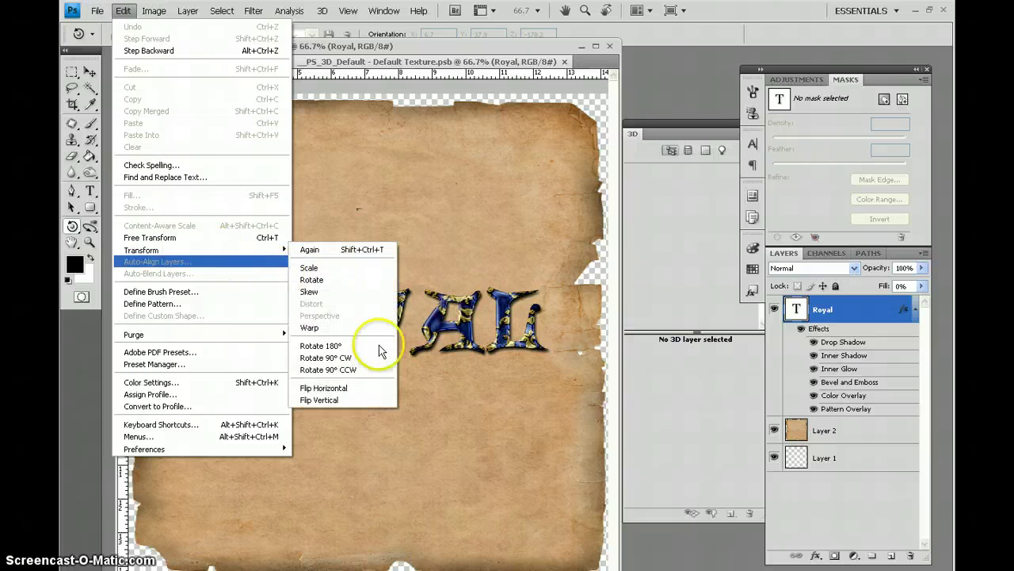
left_click(344, 388)
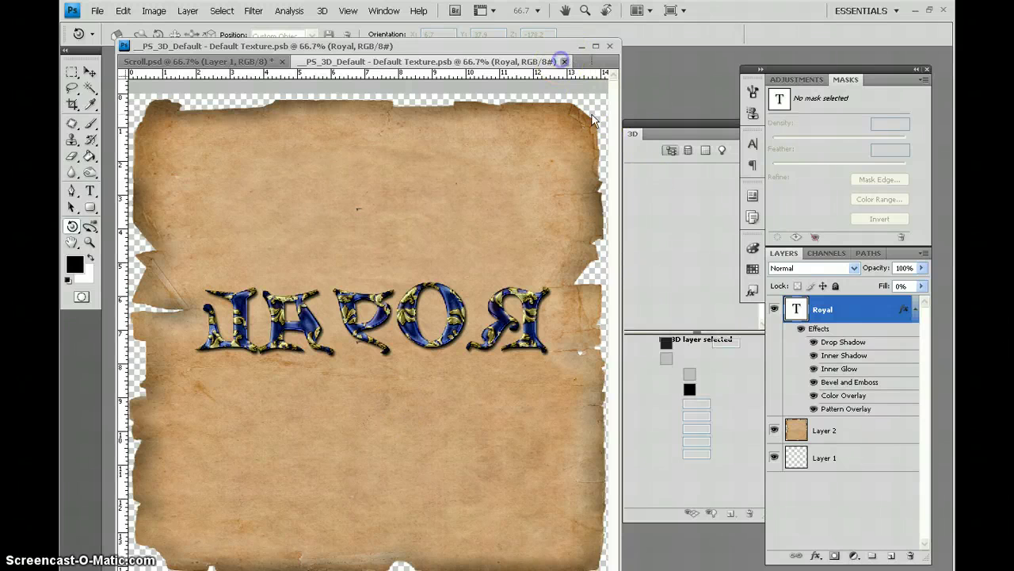
left_click(565, 61)
Roll and rotate the 3D scroll to an orientation of about X 17.5, Y 9.7, Z -185.3, so its lower curl shows
left_click_drag(595, 400, 568, 403)
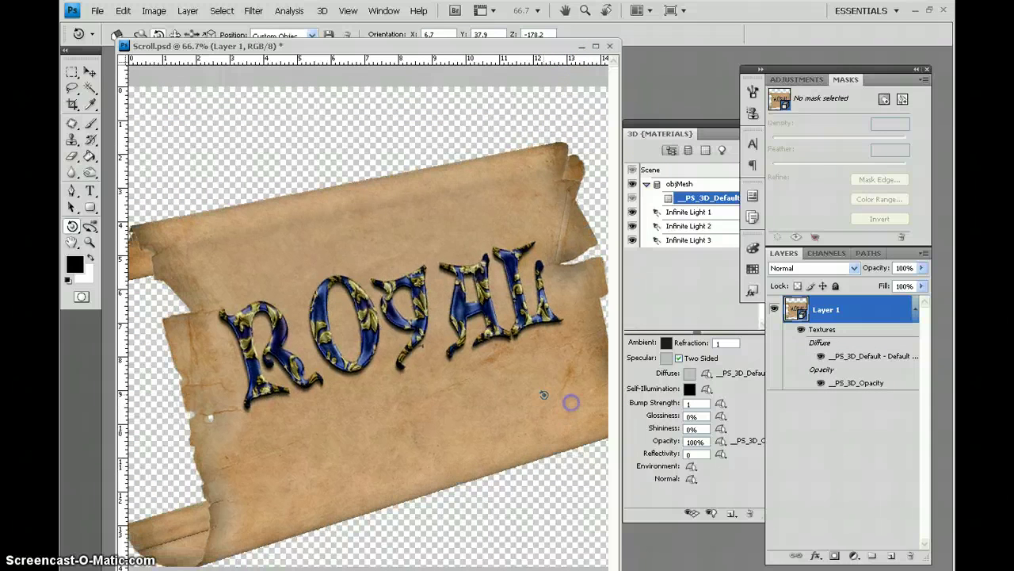
left_click(72, 227)
left_click(76, 226)
left_click(120, 226)
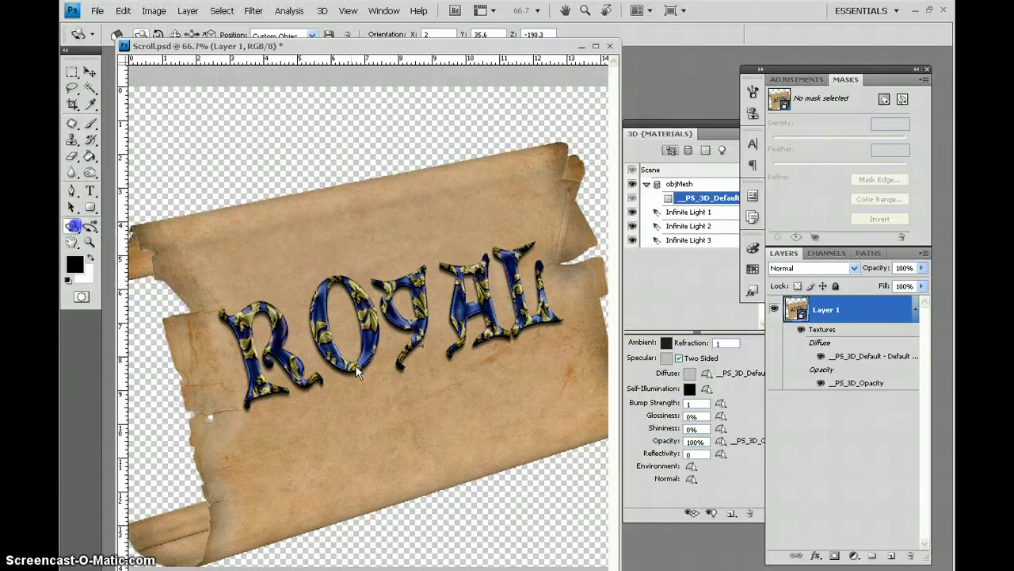
mouse_move(357, 369)
left_mouse_down()
mouse_move(324, 403)
mouse_move(350, 450)
mouse_move(370, 273)
mouse_move(384, 295)
left_mouse_up()
left_click(394, 351)
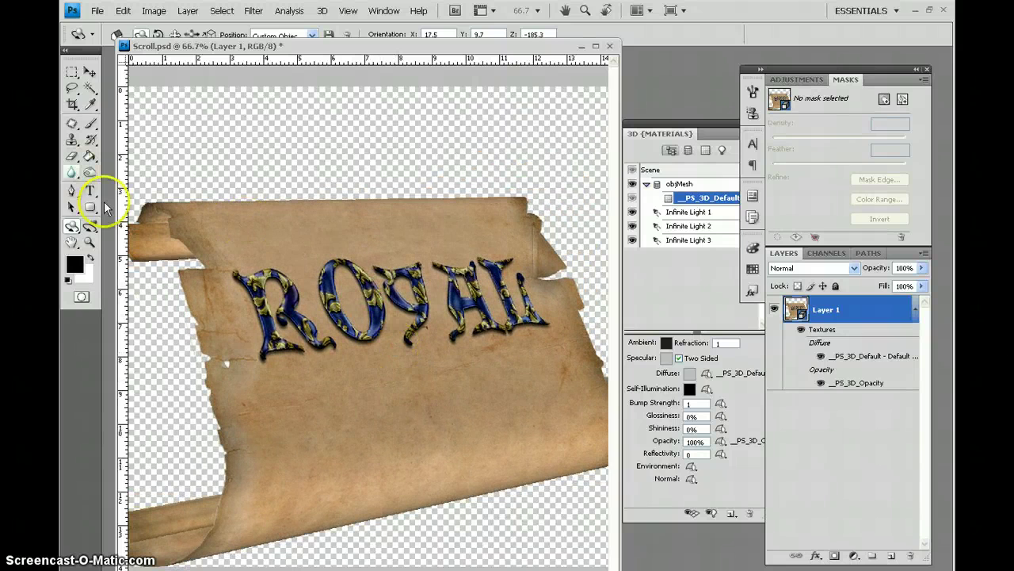
Slide and pan the 3D scroll toward the canvas's upper edge, to a position of about X 95, Y 48, Z 60
left_click(72, 226)
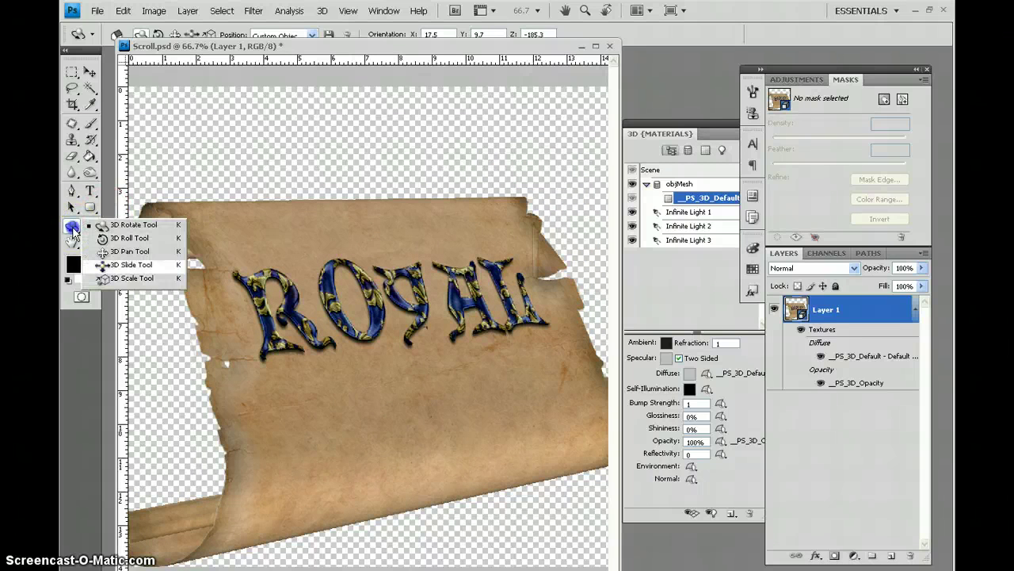
left_click(103, 266)
left_click_drag(317, 423, 316, 422)
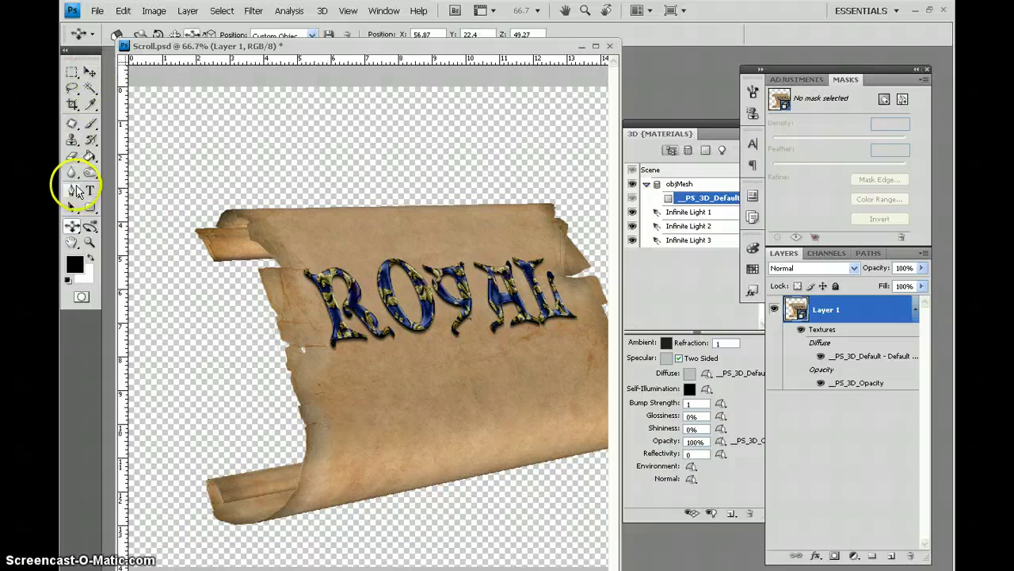
left_click(74, 229)
left_click(131, 224)
left_click_drag(381, 431, 385, 439)
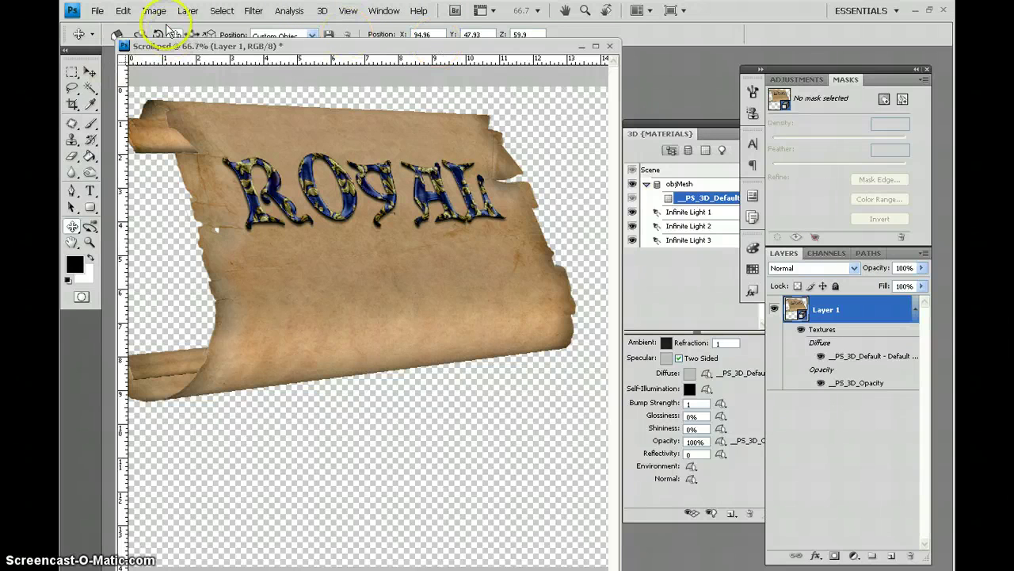
Convert the 3D scroll's Layer 1 to a smart object
left_click(188, 11)
left_click(293, 196)
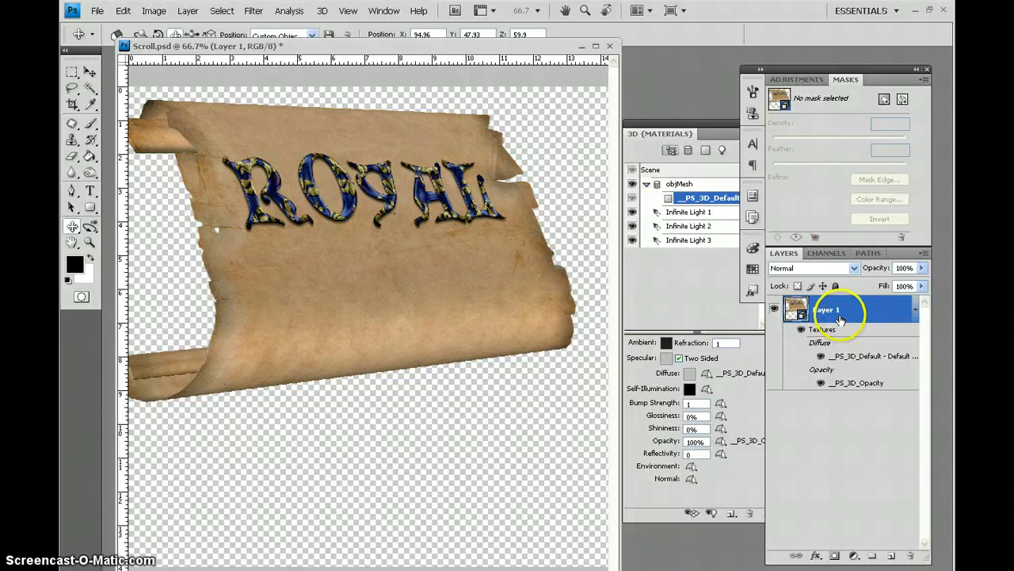
right_click(838, 316)
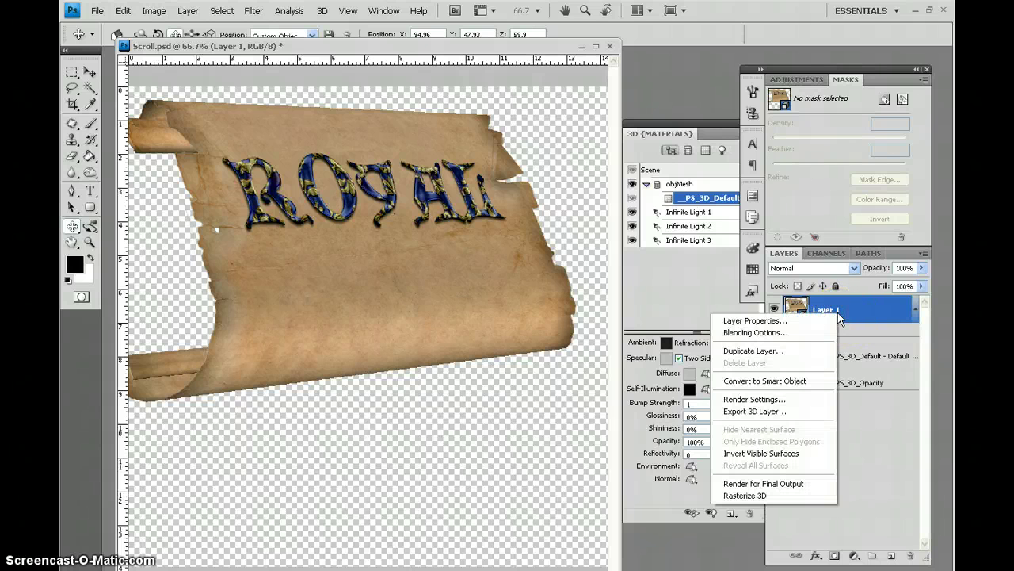
left_click(798, 382)
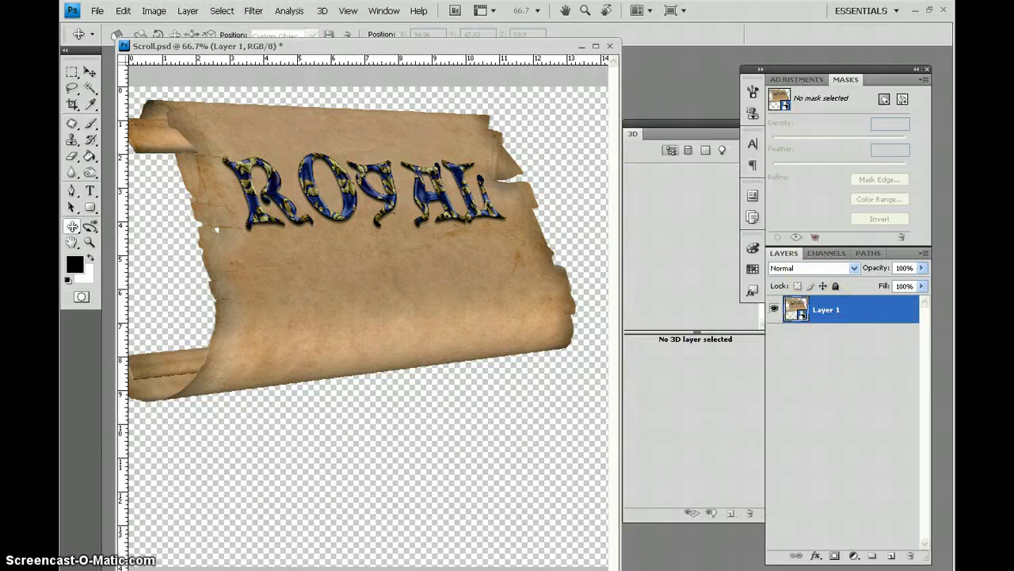
Create a new smart object via copy from the scroll's Layer 1
left_click(190, 12)
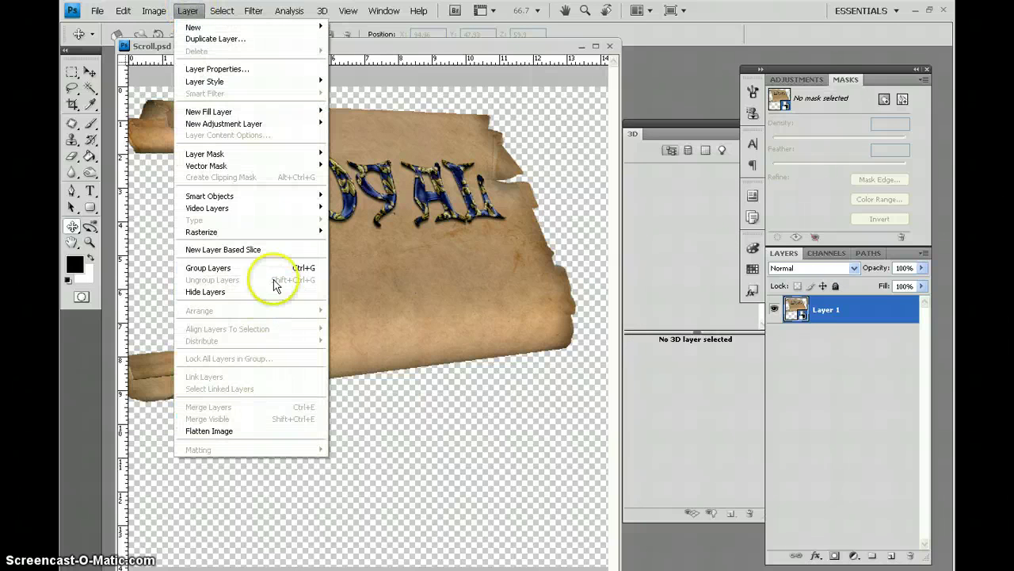
mouse_move(261, 198)
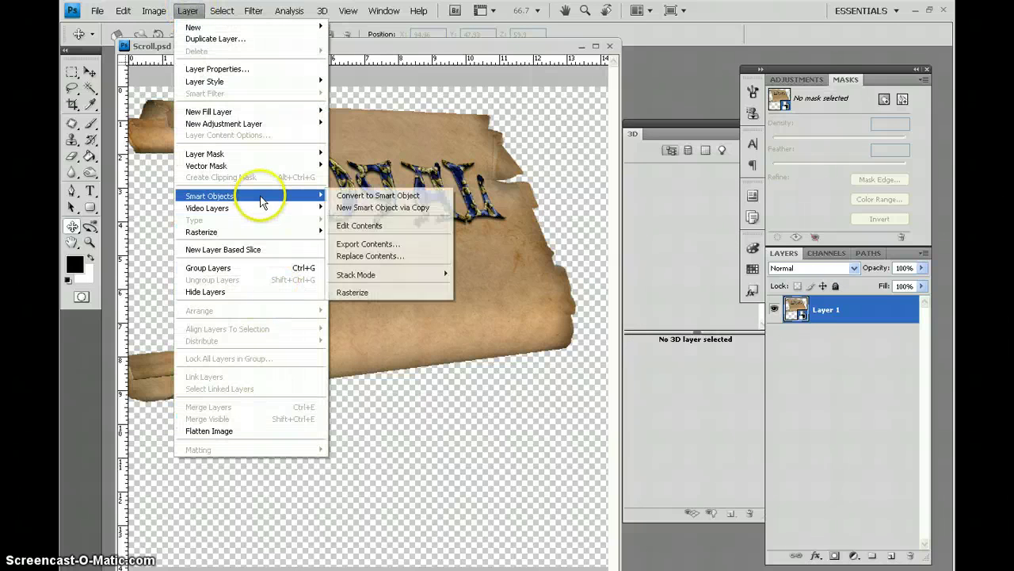
left_click(400, 210)
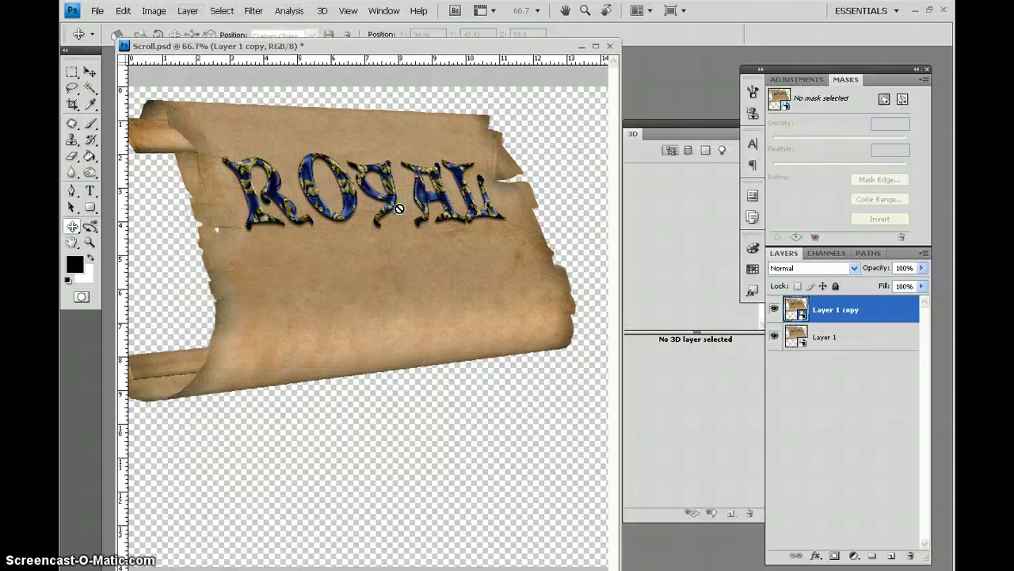
Open the contents of the Layer 1 copy smart object and rotate its 3D scroll to about X -41.4, Y 8.2, Z -160
double_click(802, 311)
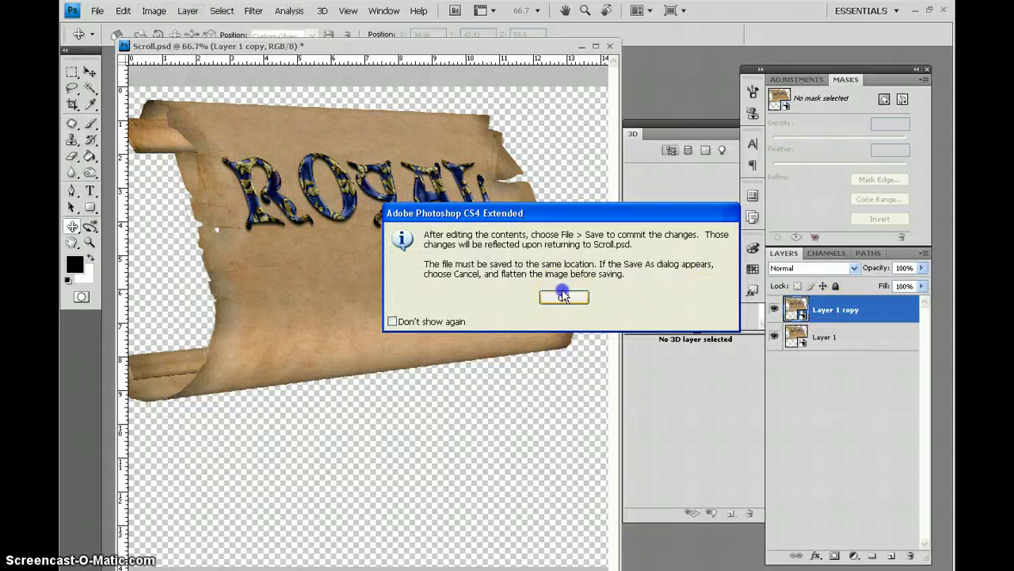
left_click(564, 293)
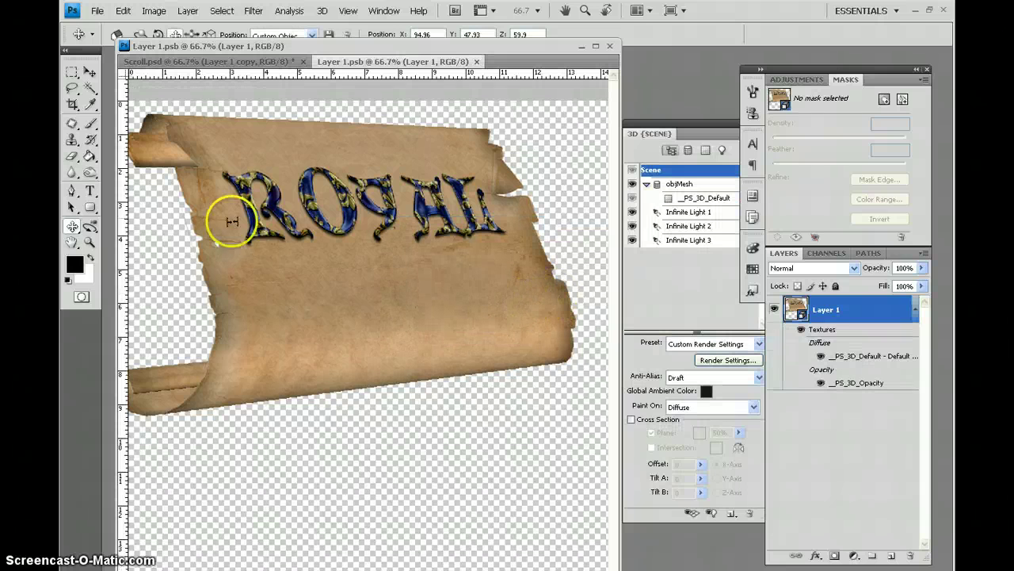
left_click(73, 229)
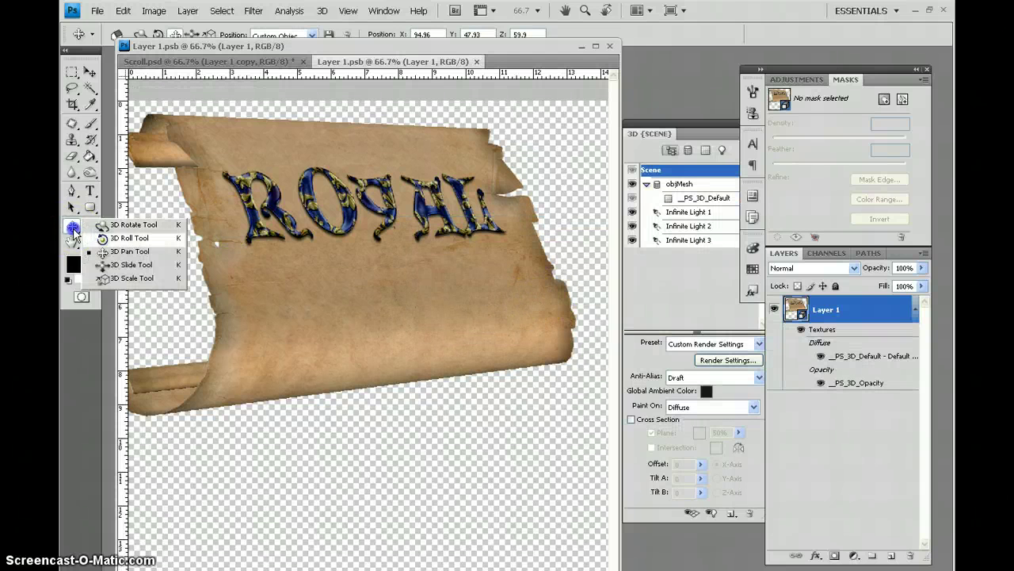
left_click(129, 237)
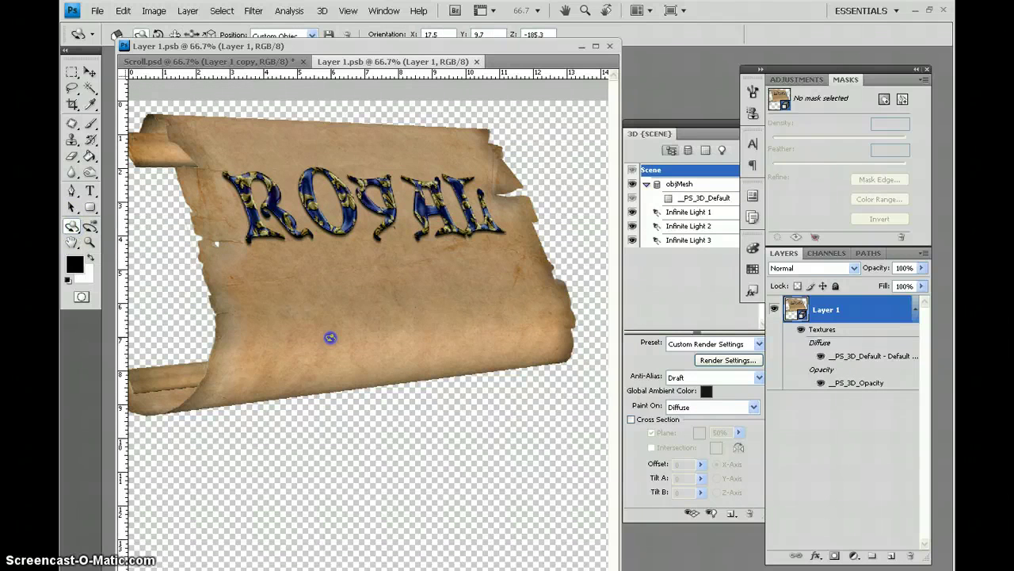
left_click_drag(330, 337, 331, 338)
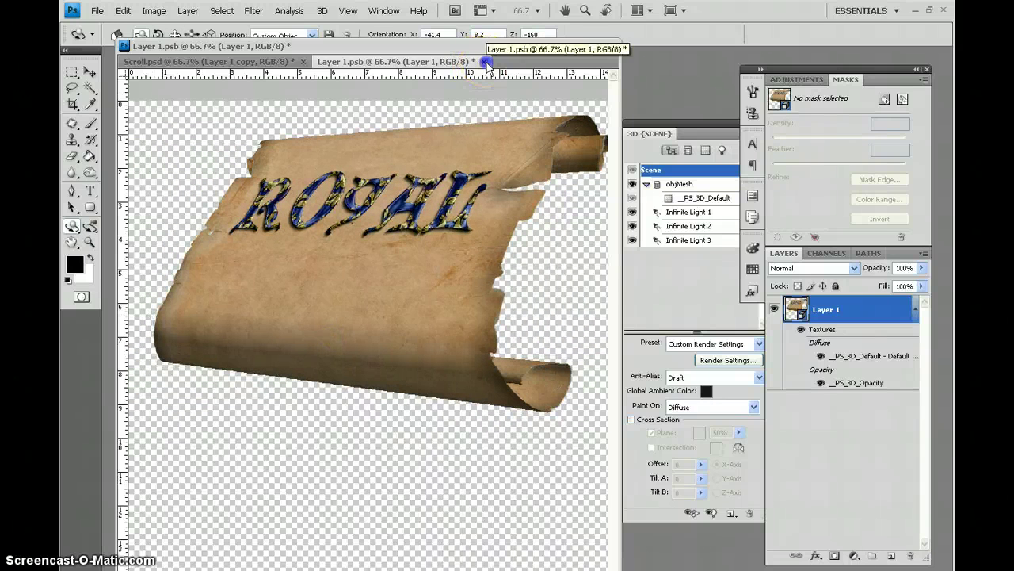
Close the edited Layer 1.psb and save its changes back into Scroll.psd
left_click(483, 61)
left_click(450, 271)
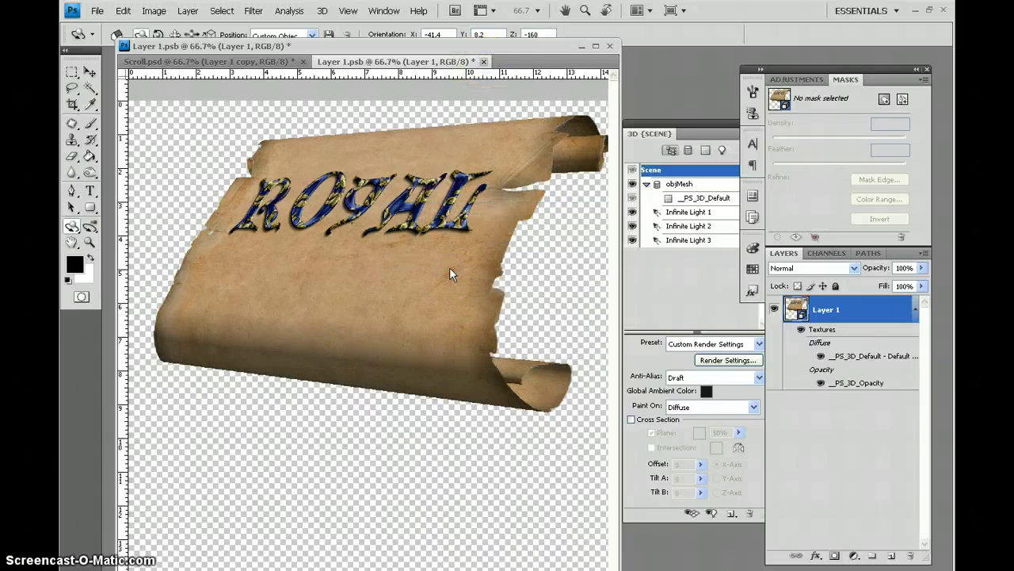
left_click(414, 396)
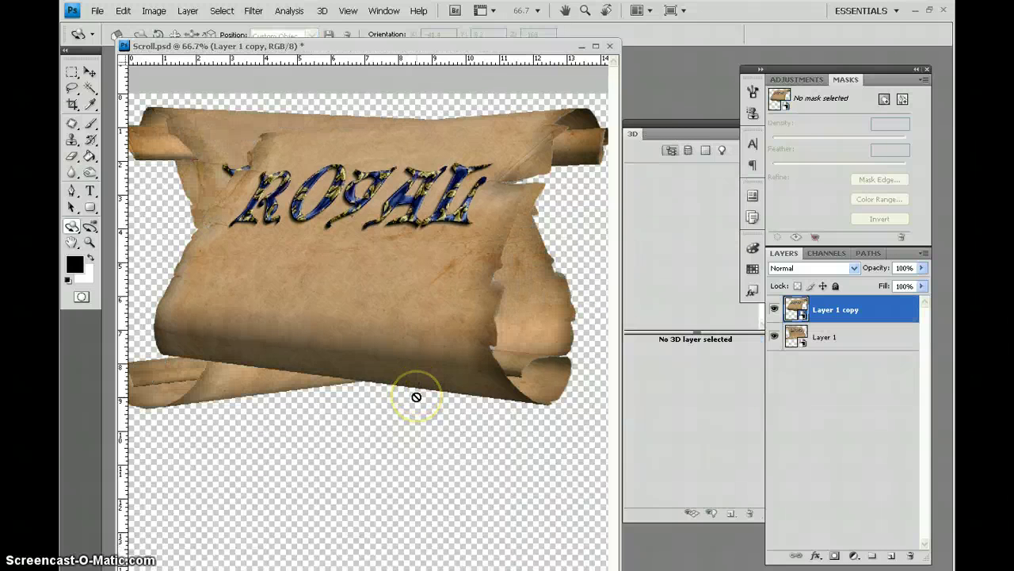
Move the Layer 1 copy scroll straight down below the original scroll's "Royal" text, and hide the copy
left_click(89, 73)
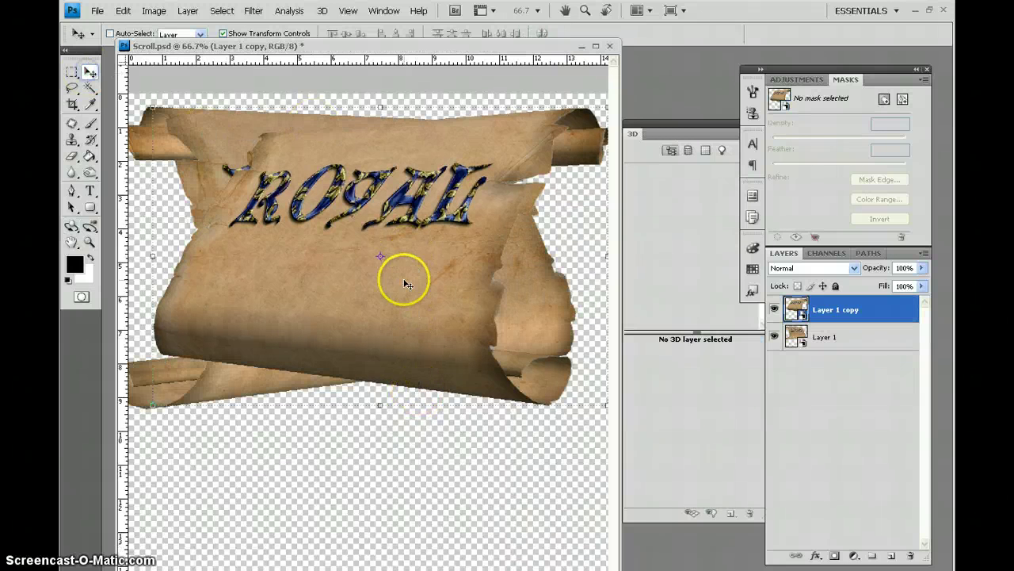
left_click_drag(407, 284, 410, 433)
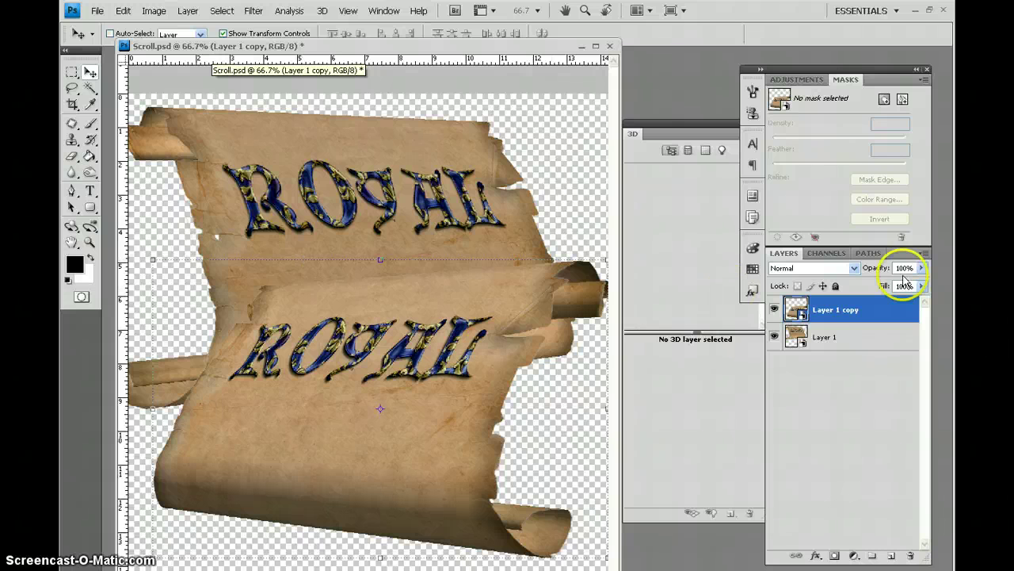
left_click(774, 309)
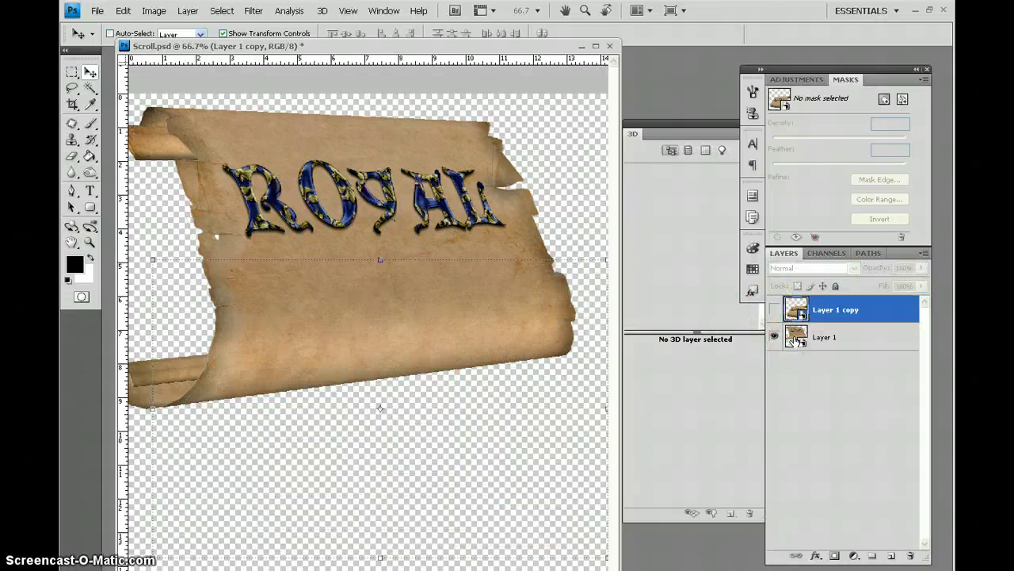
Open the contents of the Layer 1 smart object and set the intensity of Infinite Light 1 to about 1.09
double_click(795, 337)
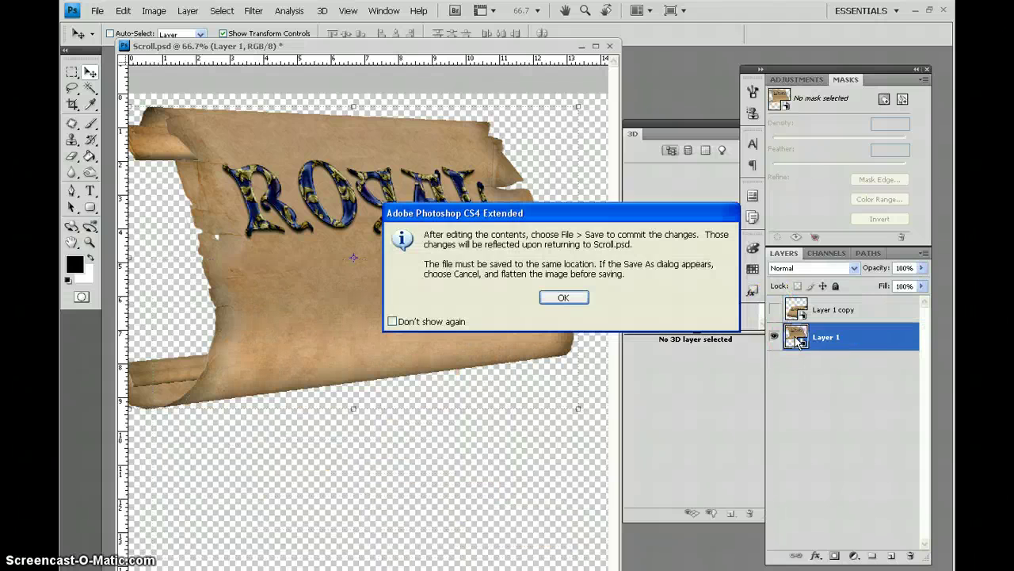
left_click(561, 297)
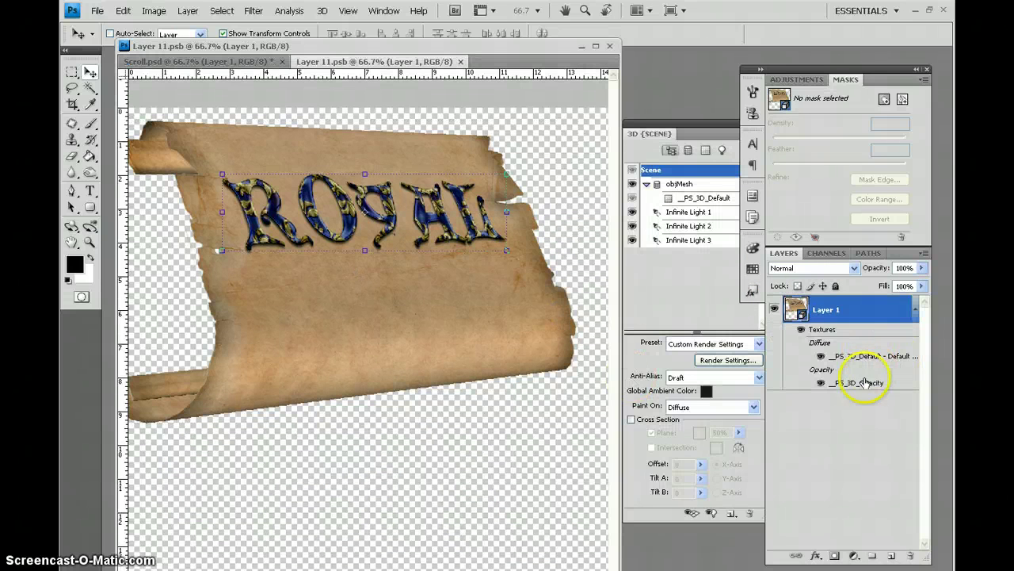
left_click(699, 212)
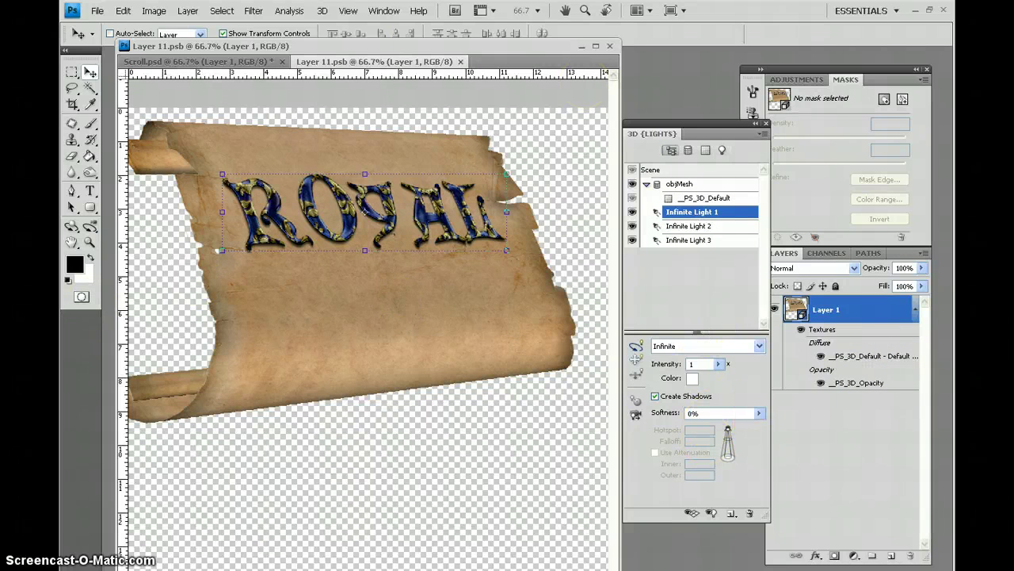
left_click_drag(420, 47, 424, 70)
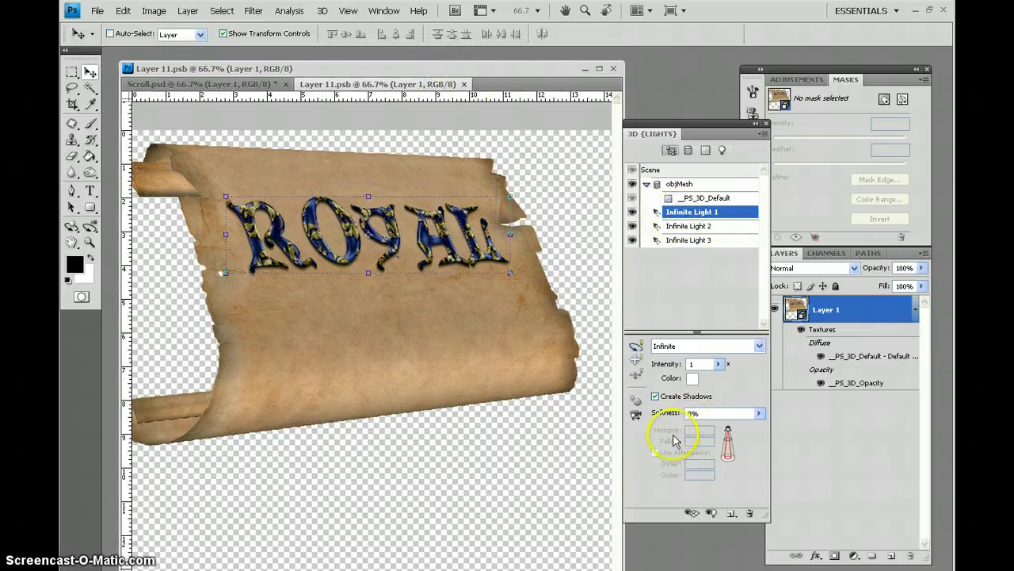
left_click(720, 364)
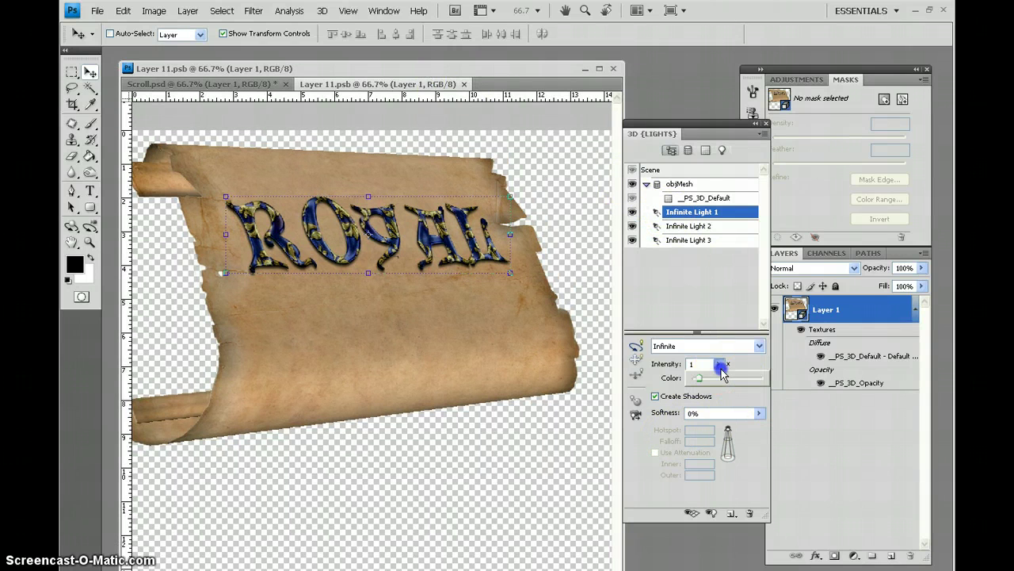
mouse_move(698, 378)
left_mouse_down()
mouse_move(710, 381)
mouse_move(699, 378)
left_mouse_up()
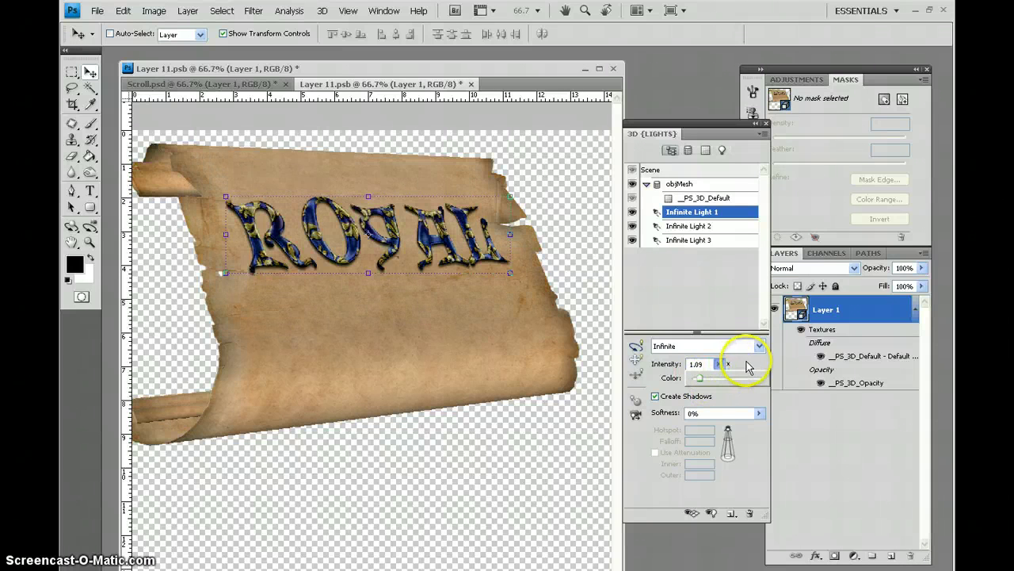
Try the Spot light type on Infinite Light 1, and return it to Infinite
left_click(746, 347)
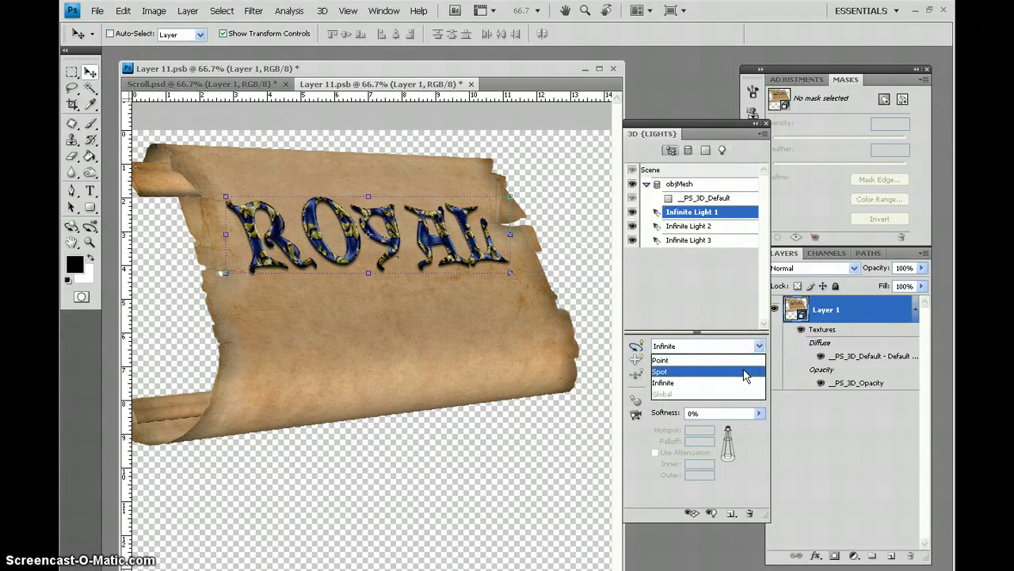
left_click(745, 370)
left_click(749, 348)
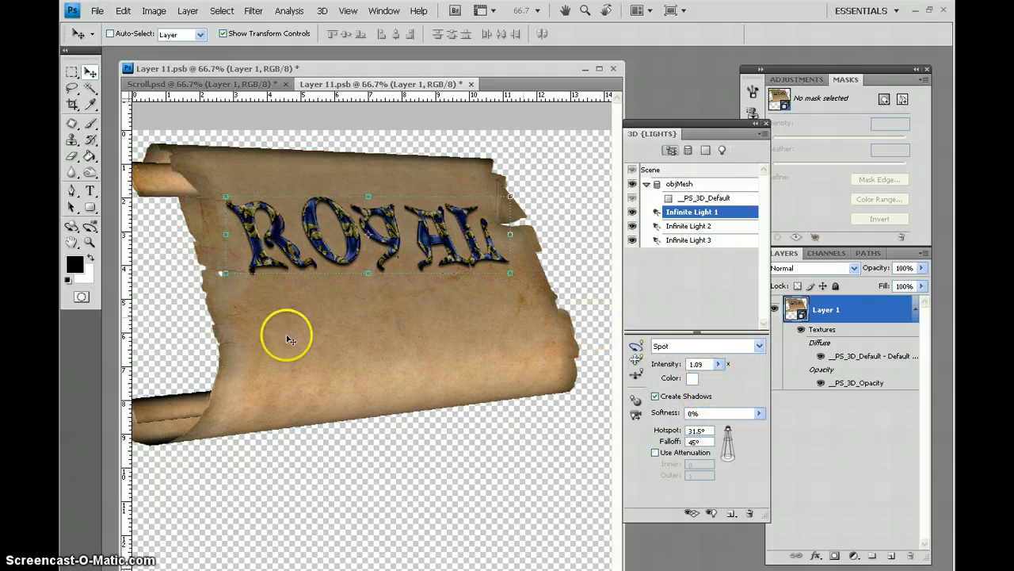
left_click(759, 347)
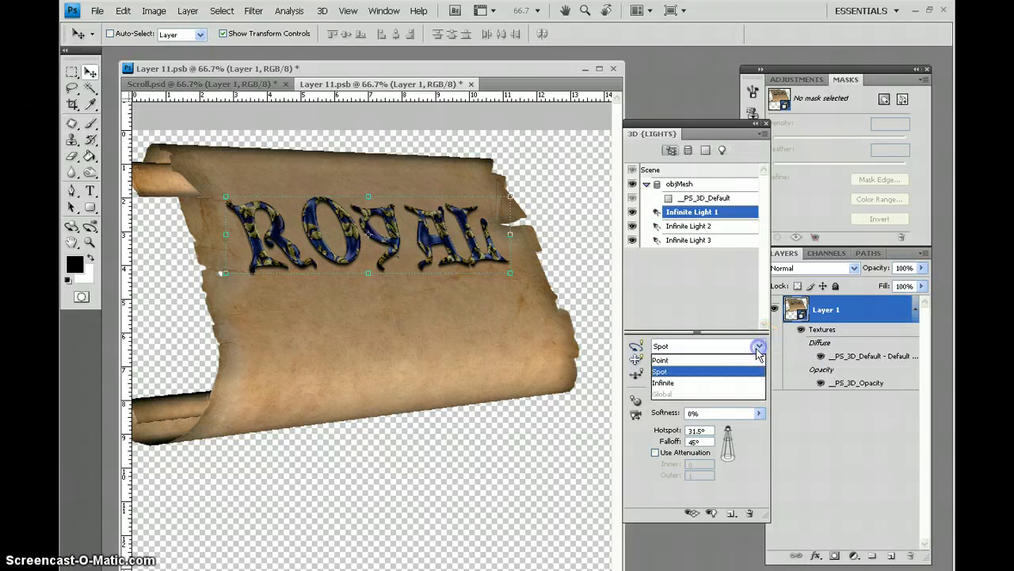
left_click(727, 382)
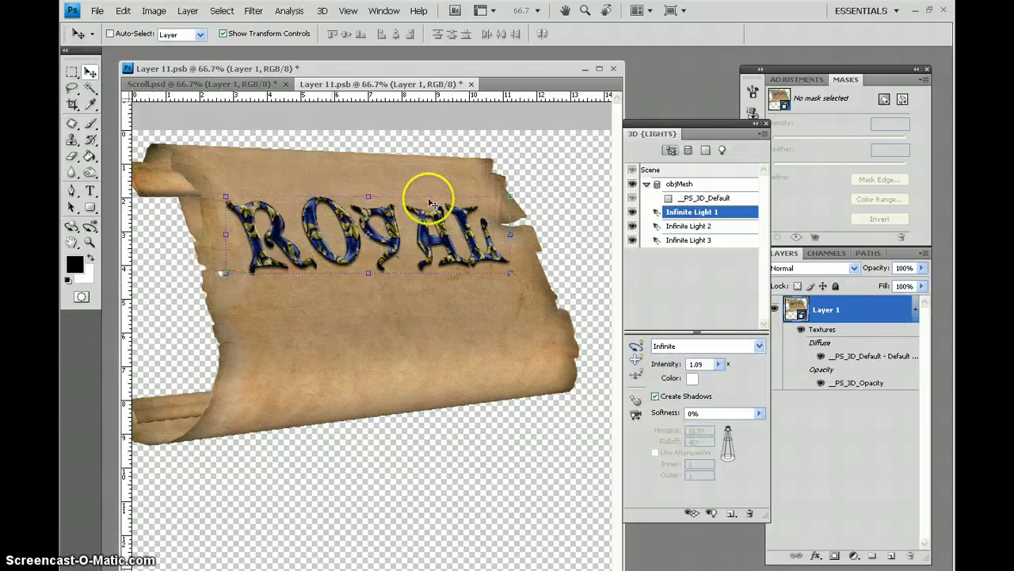
Set the shadow softness of Infinite Light 1 to about 27%, keeping Create Shadows enabled
left_click(759, 415)
left_click_drag(693, 428, 711, 429)
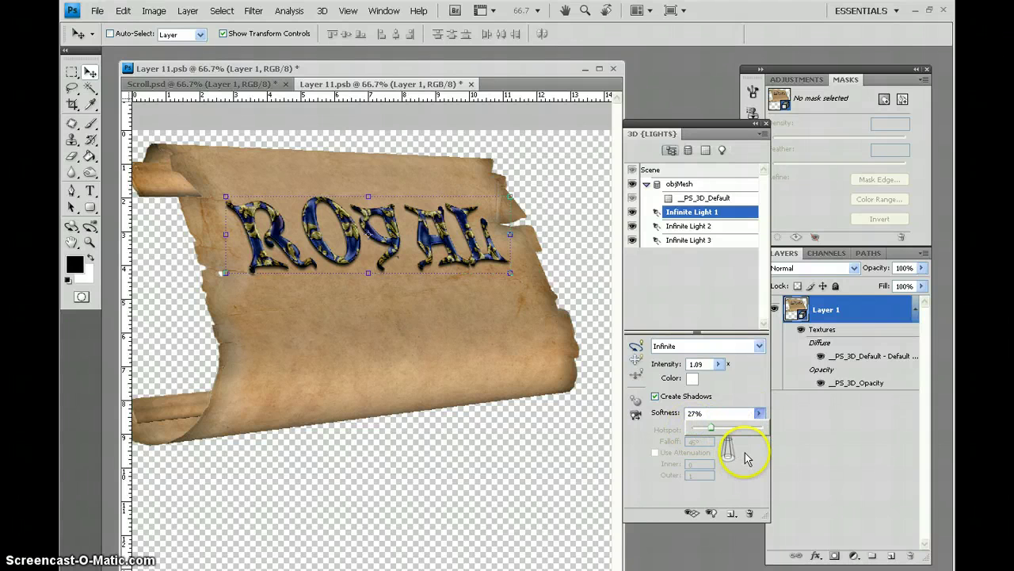
left_click(752, 397)
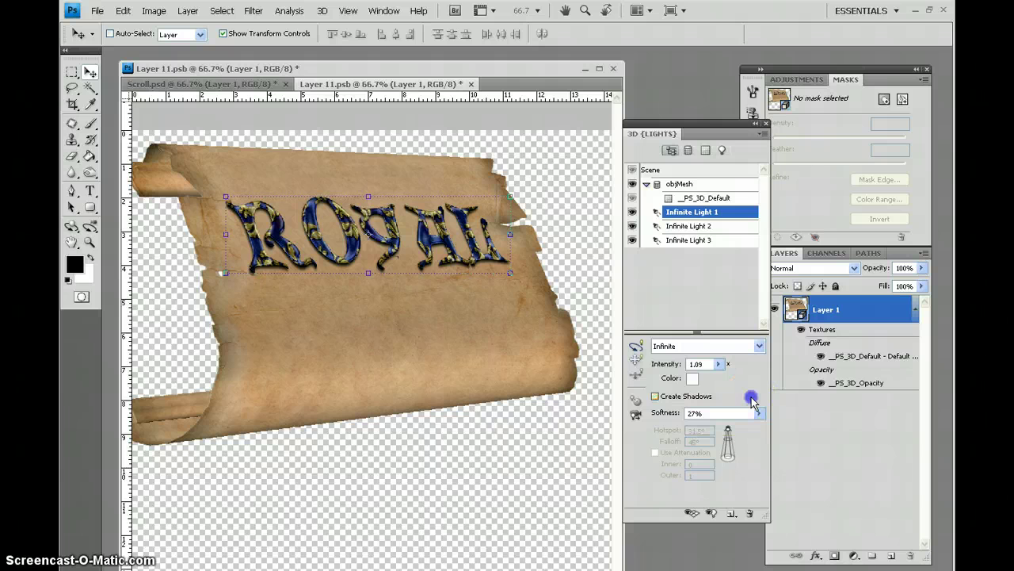
left_click(655, 396)
left_click(223, 34)
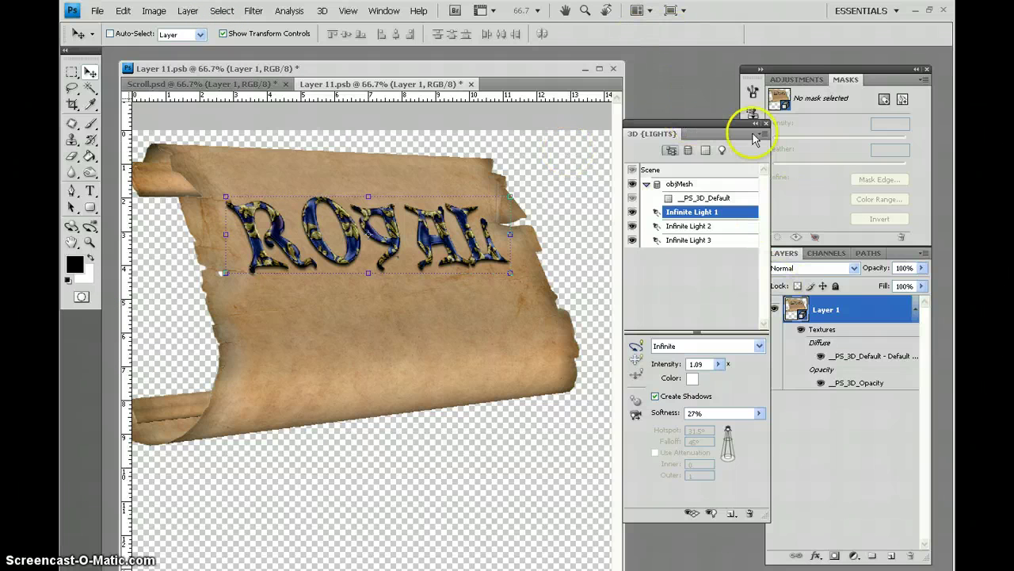
Look through the scroll's 3D mesh and material properties, and return to the lights
left_click(688, 149)
left_click(705, 150)
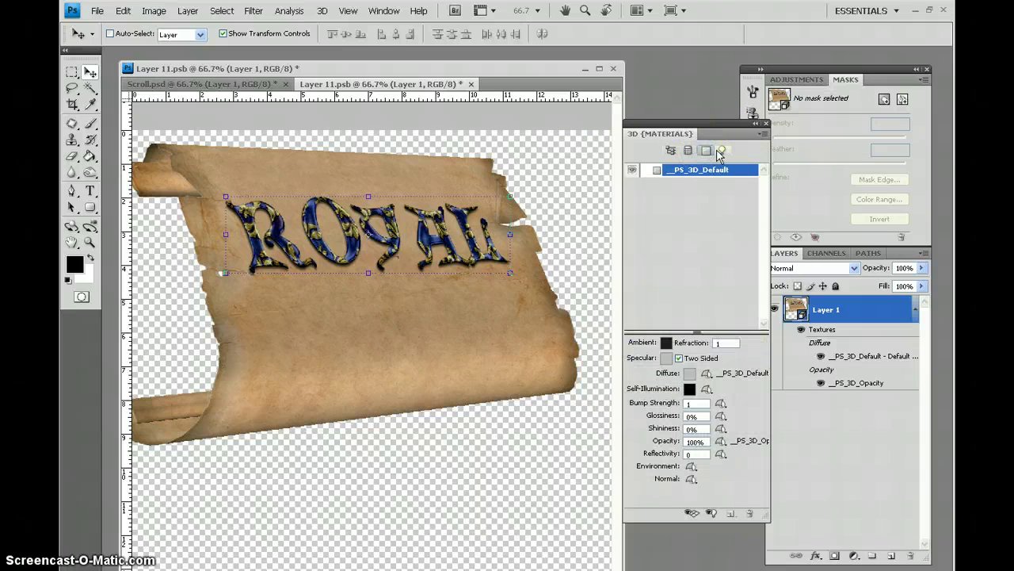
left_click(720, 150)
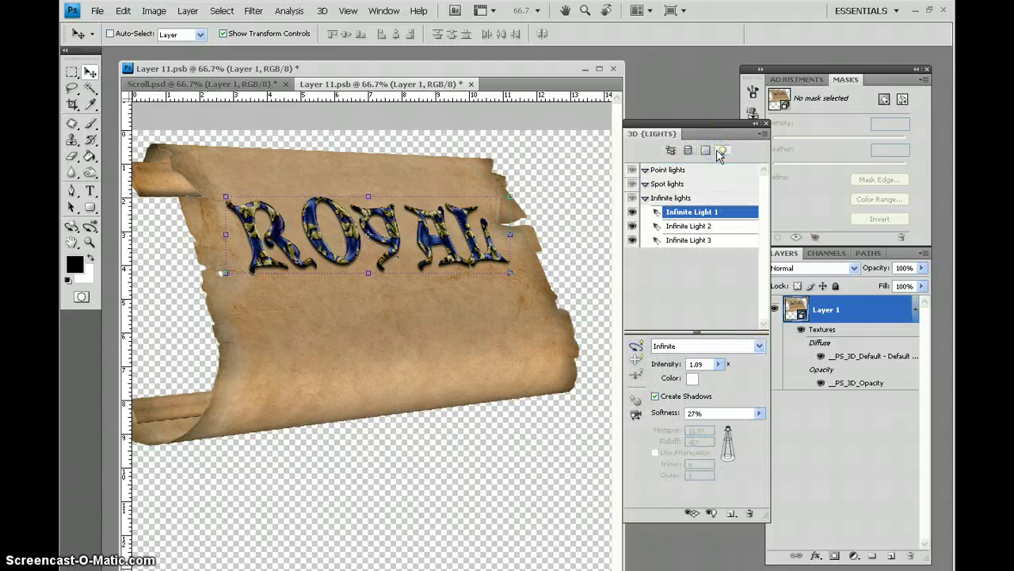
left_click(674, 442)
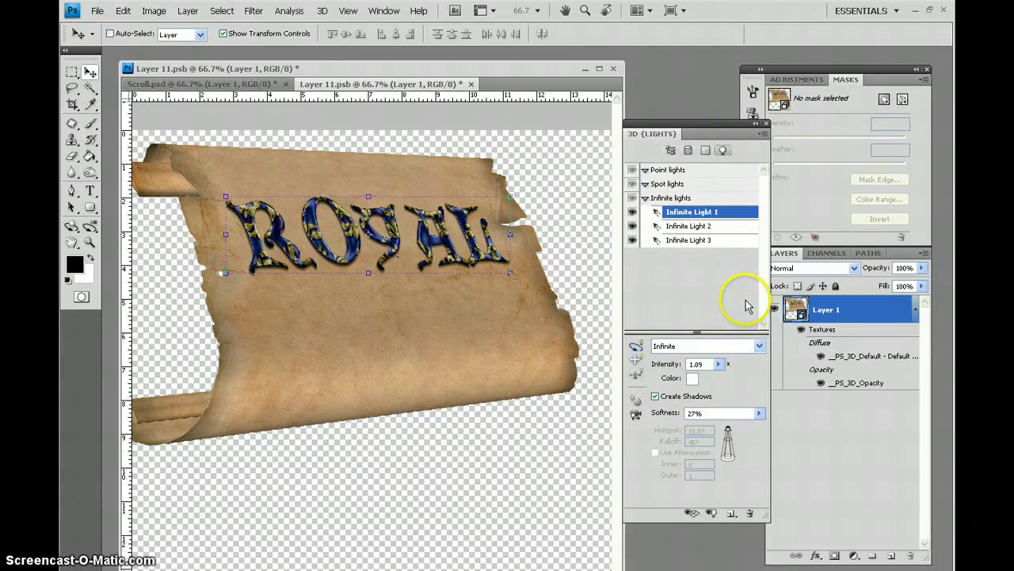
Show the 3D ground plane and light guides, and shift the scroll layer slightly down the canvas
left_click(693, 515)
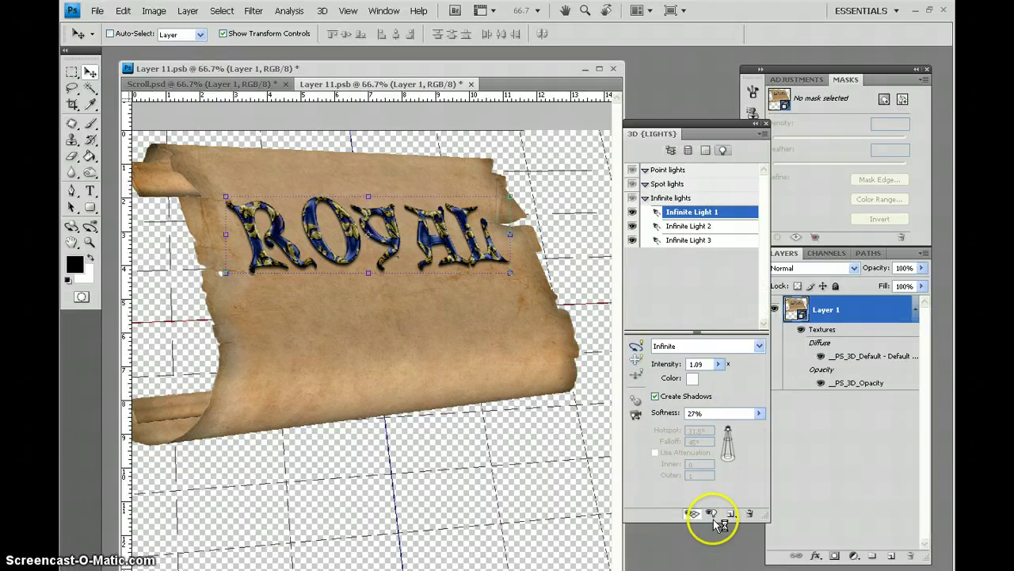
left_click(711, 515)
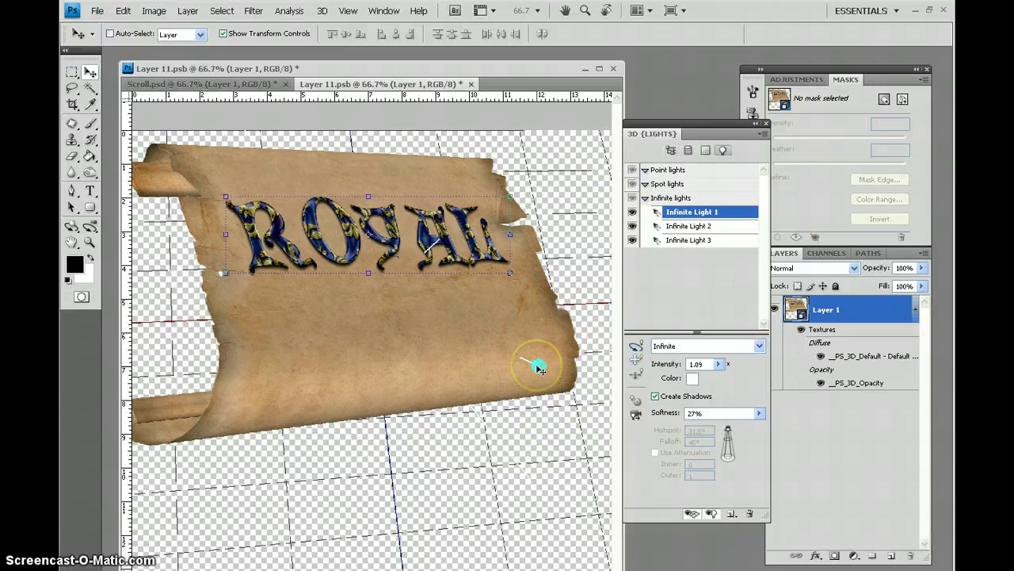
mouse_move(537, 370)
left_mouse_down()
mouse_move(546, 356)
mouse_move(532, 392)
left_mouse_up()
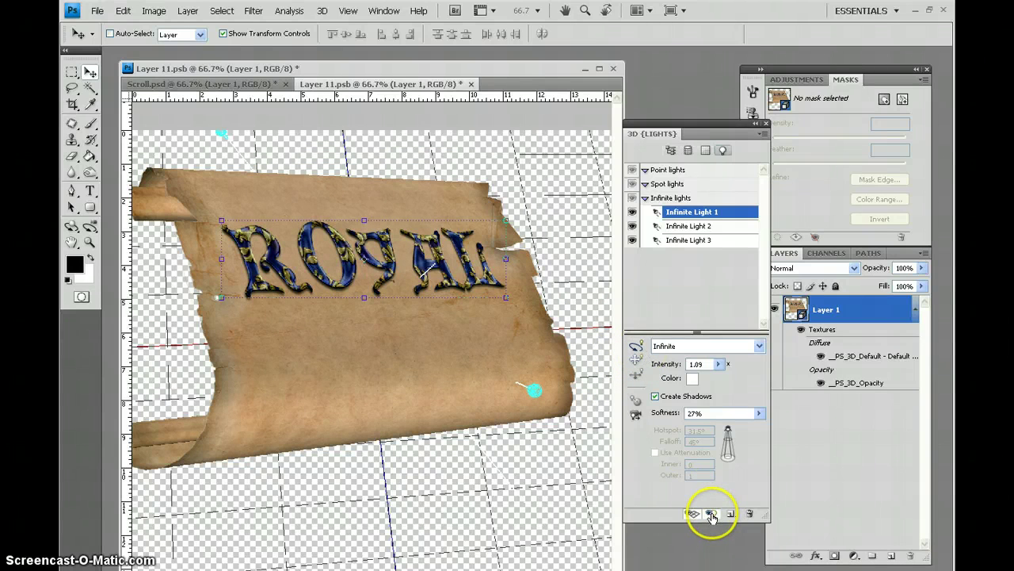
Rotate Infinite Light 1 around the scroll to an orientation of about X -77, Y -101, Z -75
left_click(635, 349)
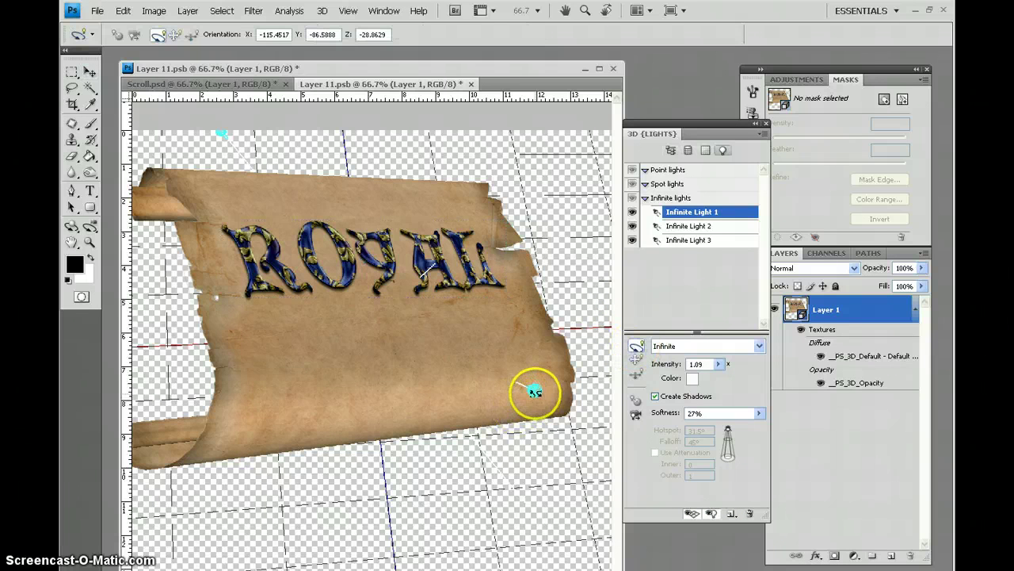
left_click(536, 390)
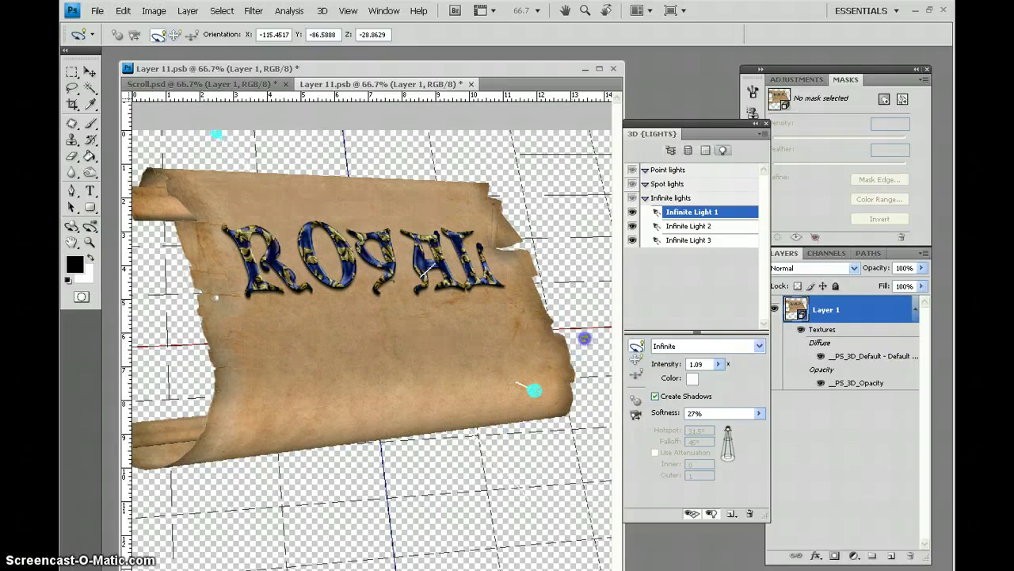
left_click_drag(585, 338, 583, 326)
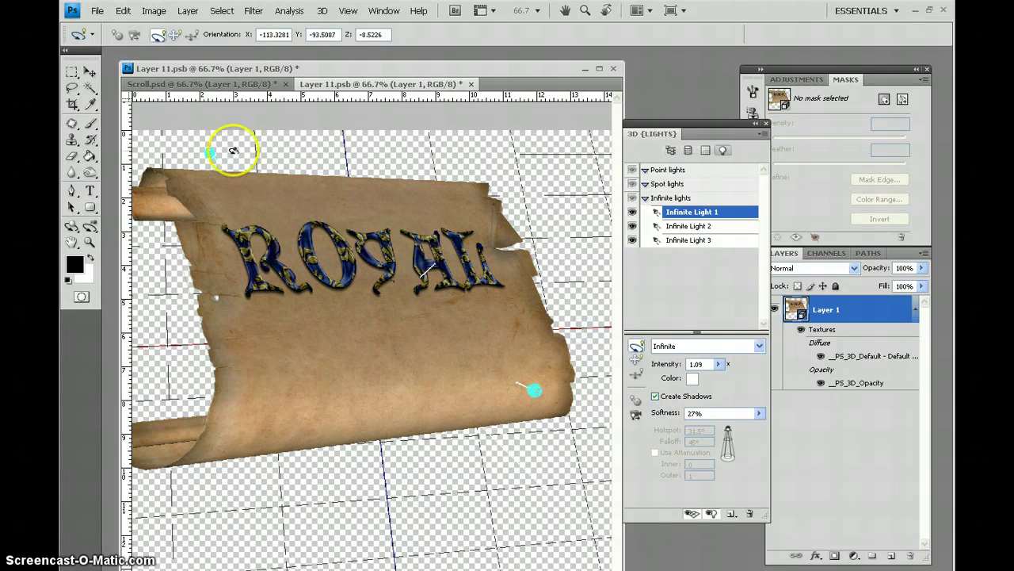
left_click_drag(383, 211, 383, 211)
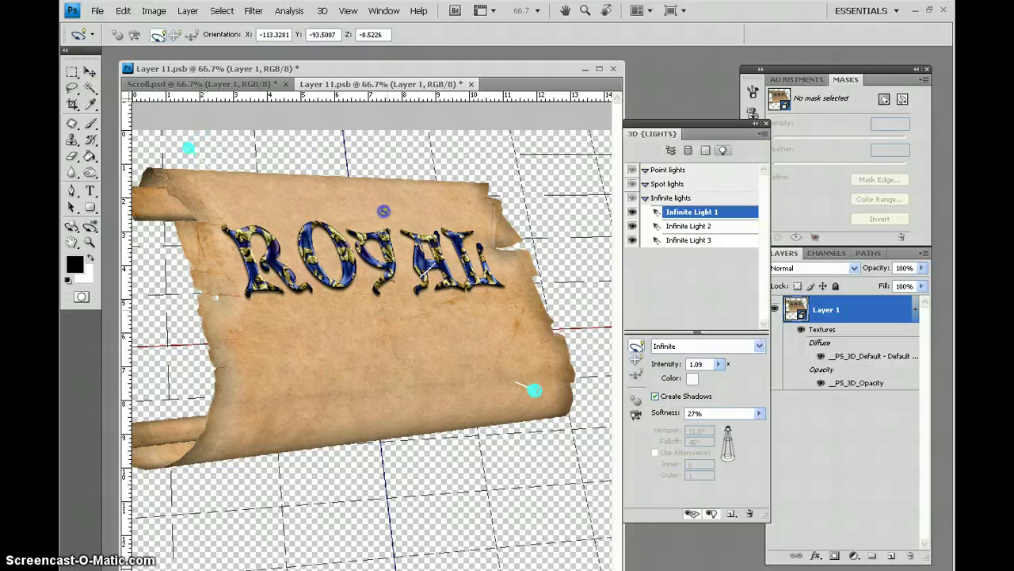
left_click_drag(384, 210, 443, 217)
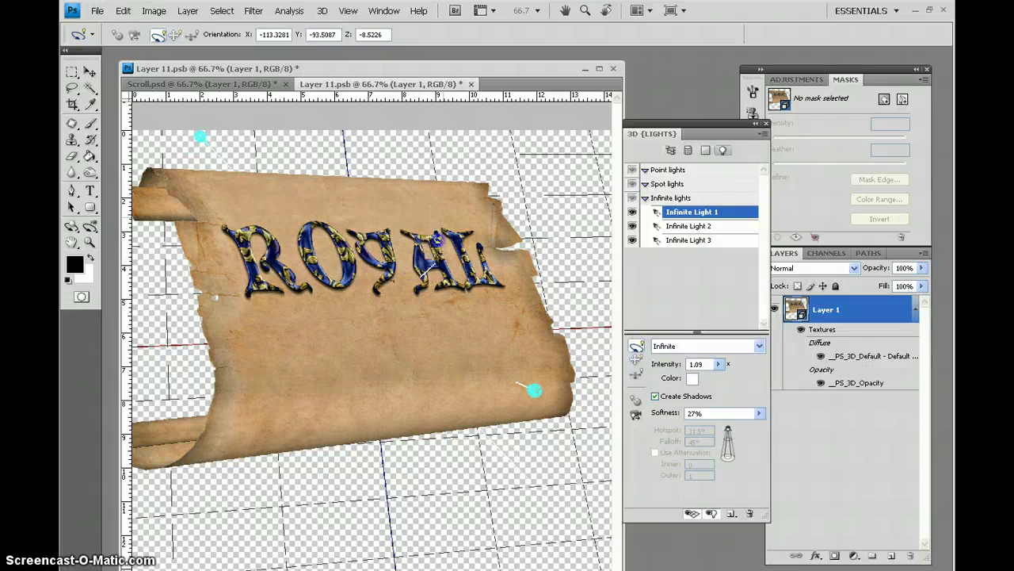
left_click_drag(426, 264, 568, 504)
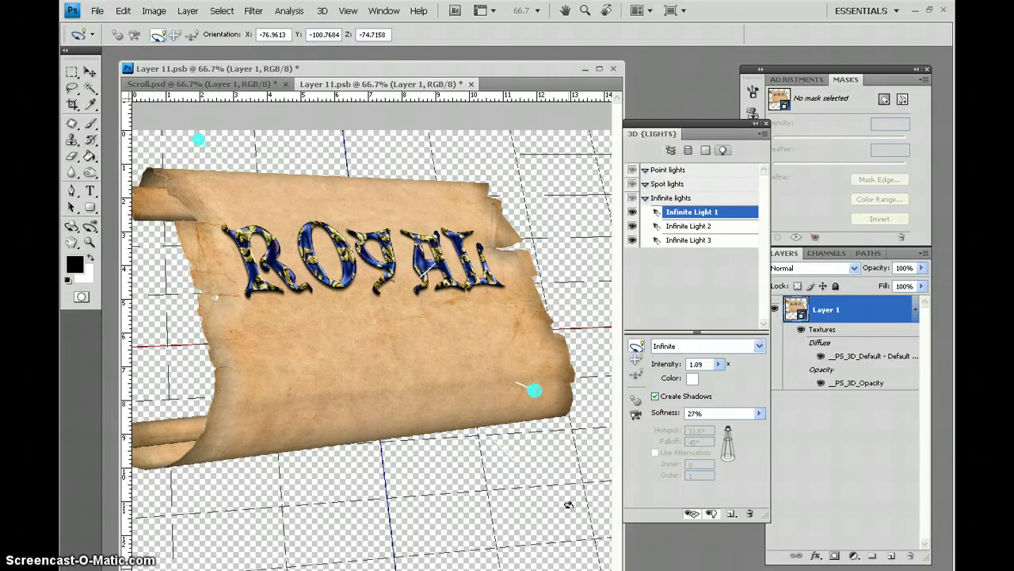
left_click(674, 362)
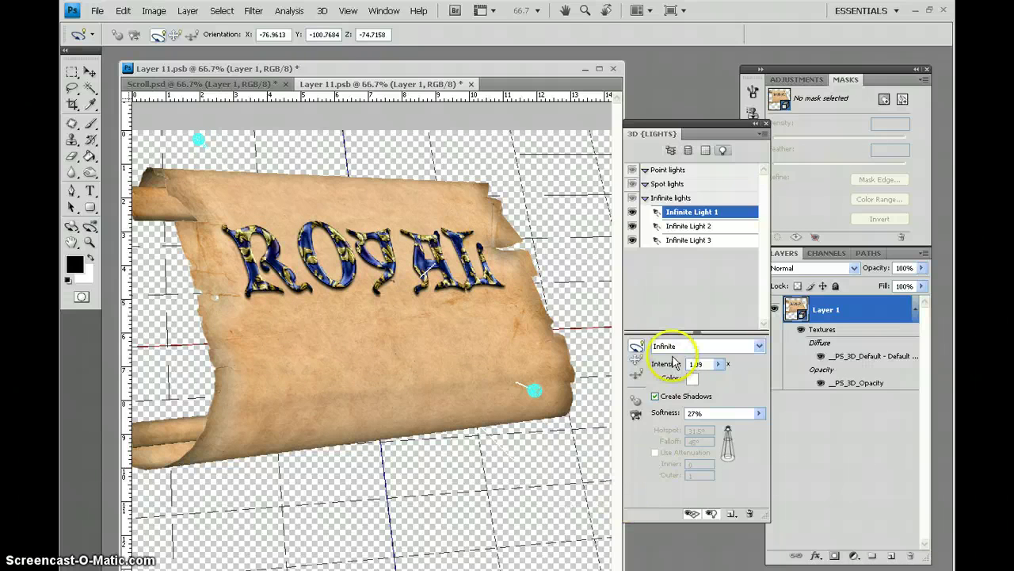
Move Infinite Light 2 to the current view, and switch back to the 3D object rotation tool
left_click(695, 226)
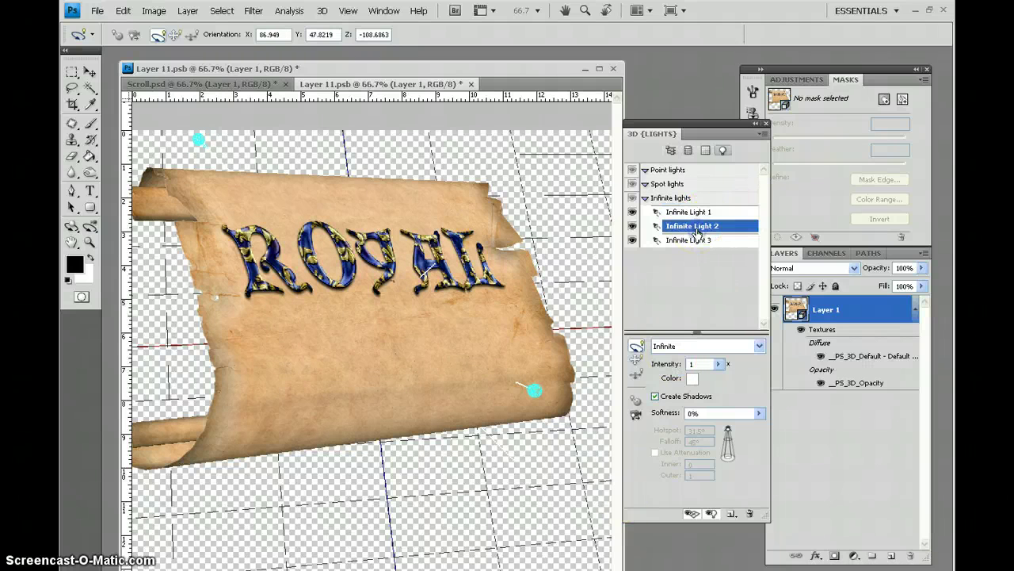
left_click(636, 360)
left_click(728, 232)
left_click(637, 415)
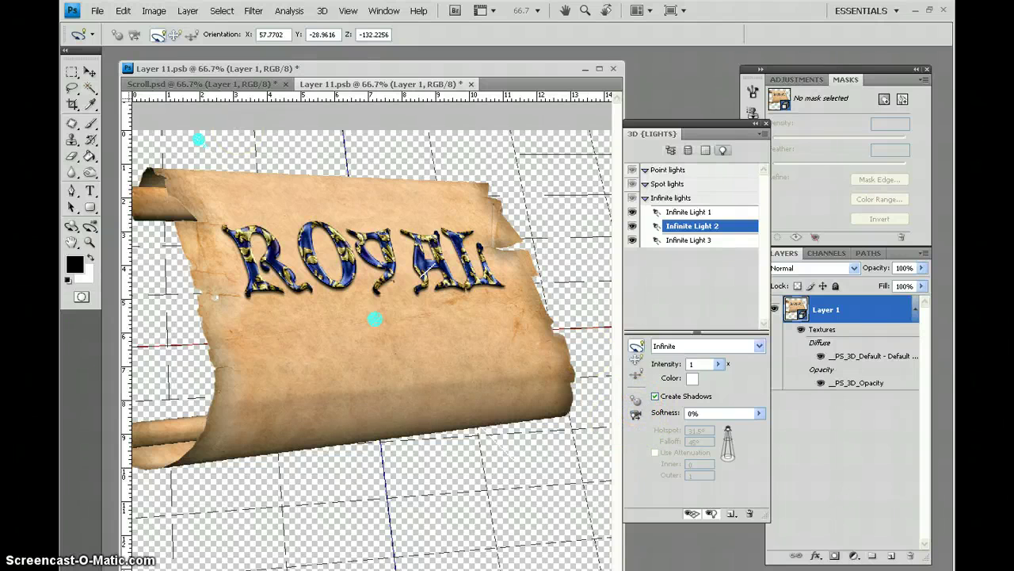
left_click(70, 228)
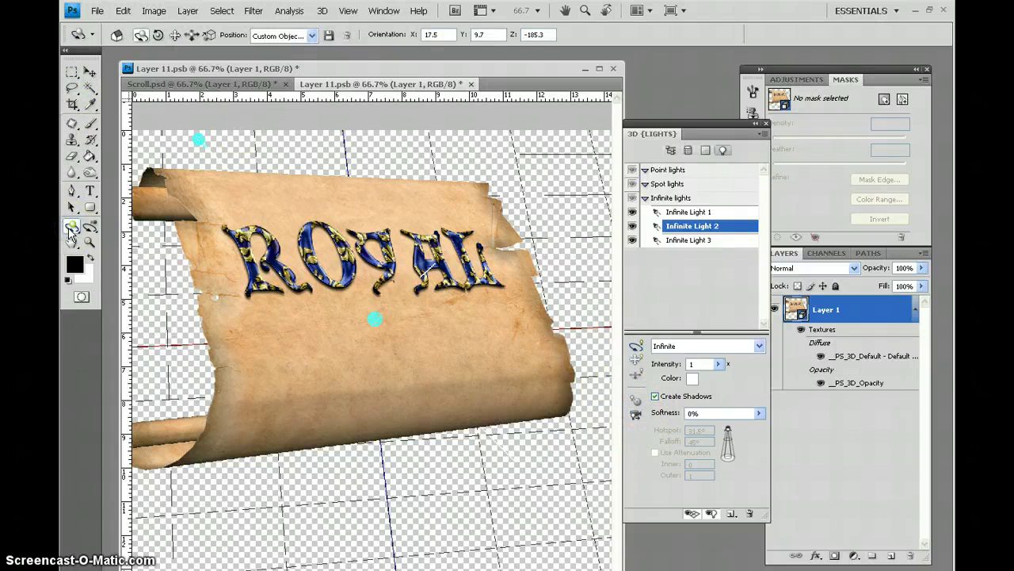
Create a new bump texture for the __PS_3D_Default material, 761 × 1257 pixels at 72 pixels/inch, RGB with white background
double_click(869, 359)
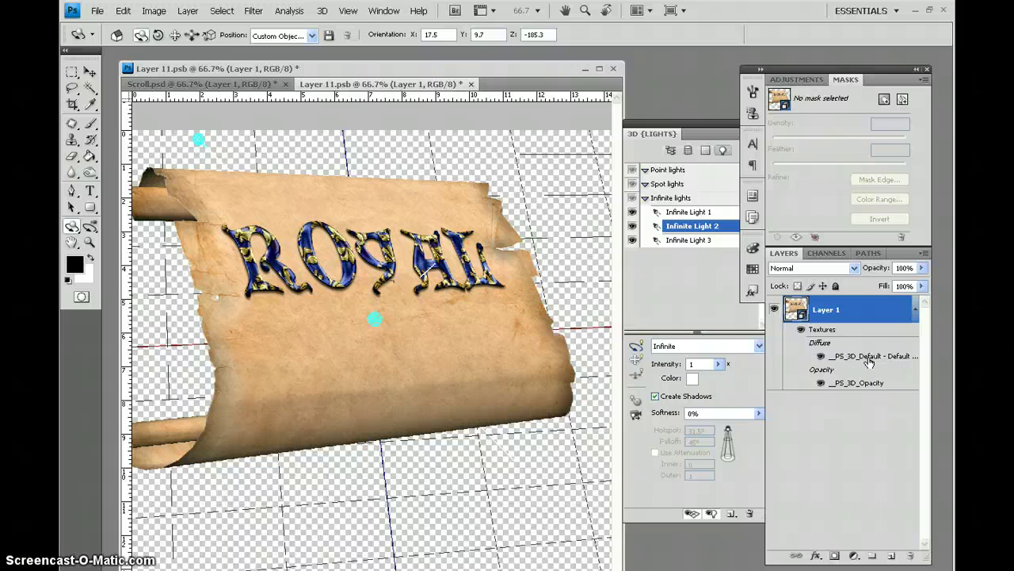
left_click(671, 151)
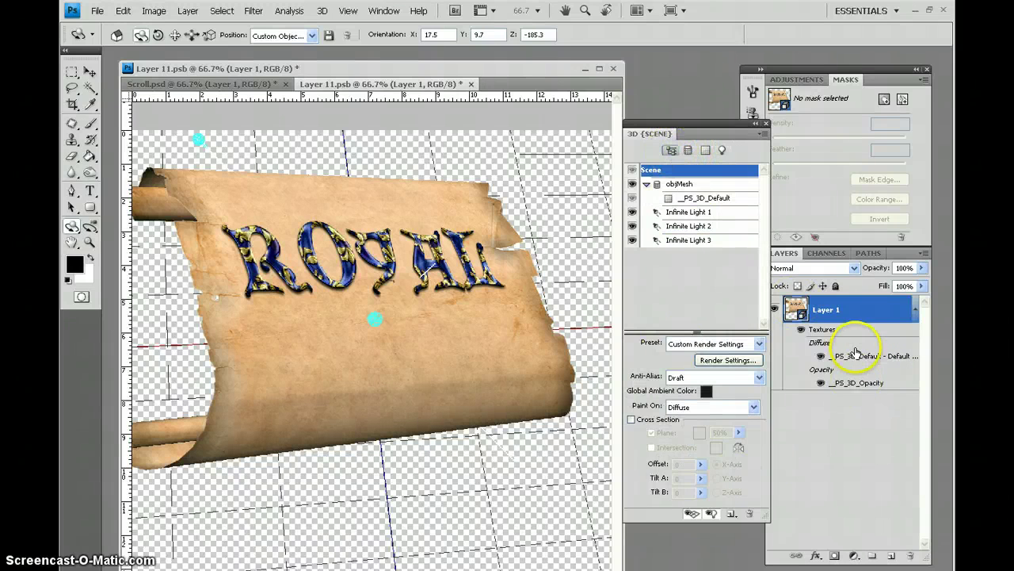
left_click(694, 197)
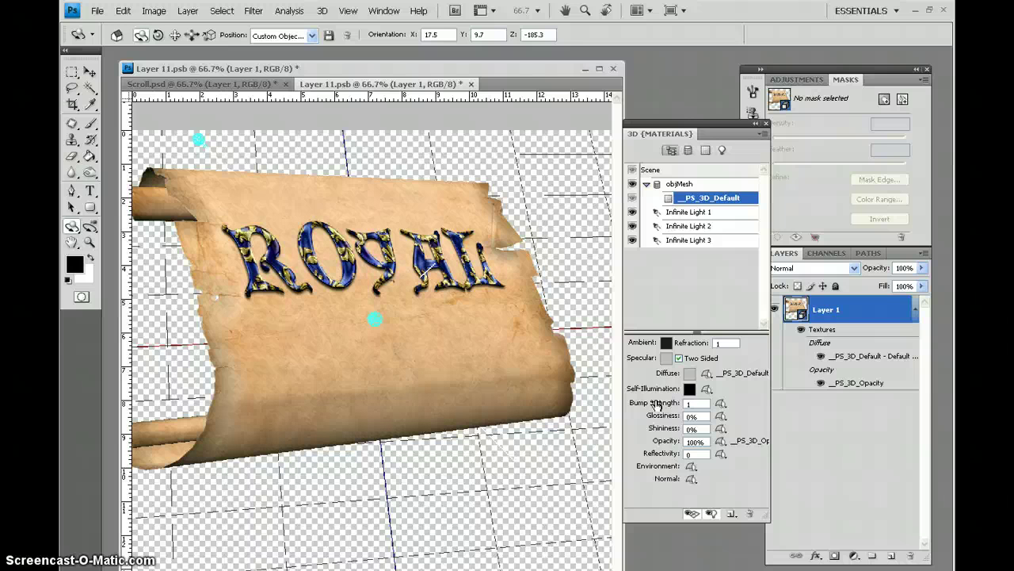
left_click(721, 403)
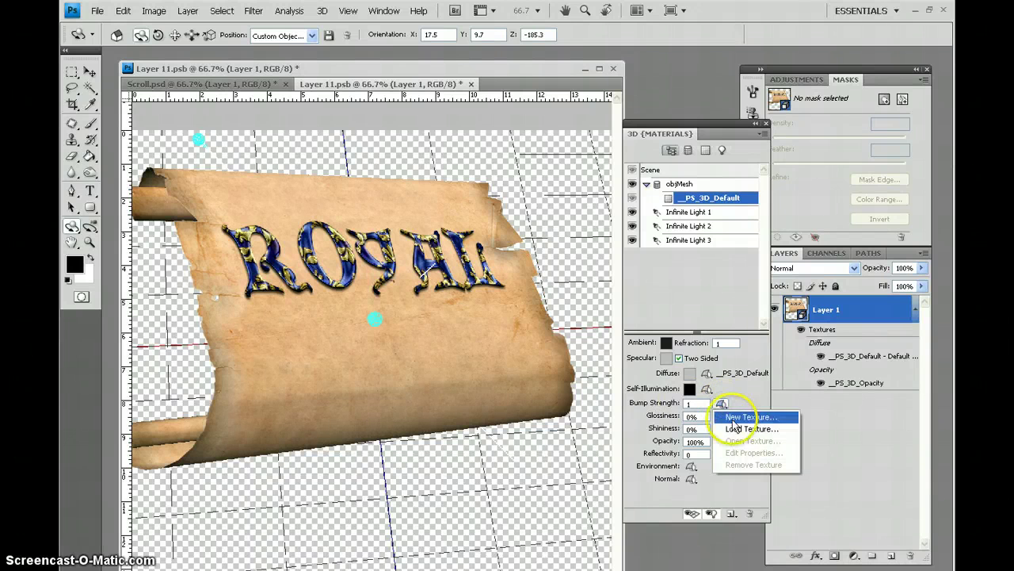
left_click(741, 418)
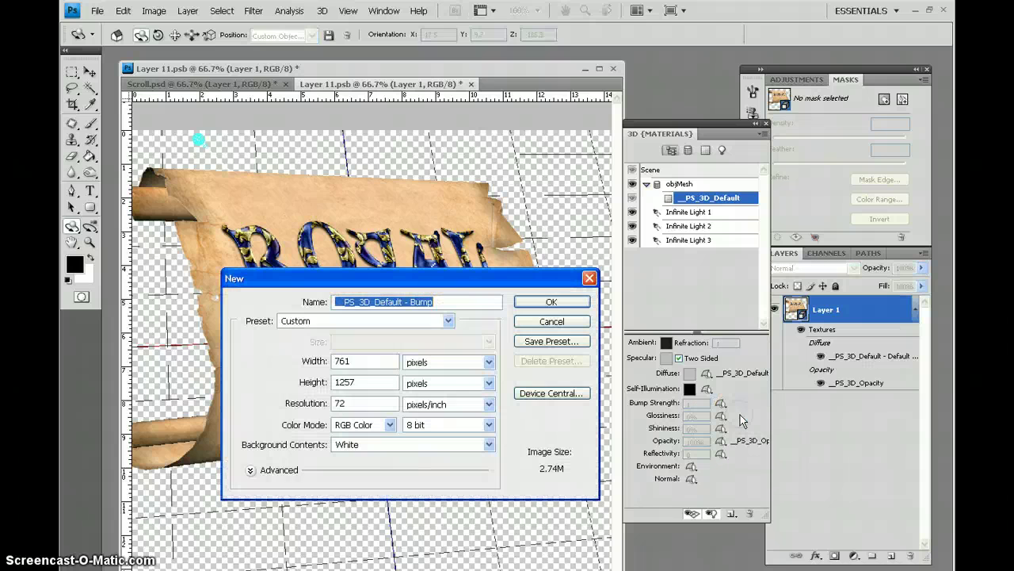
left_click(586, 306)
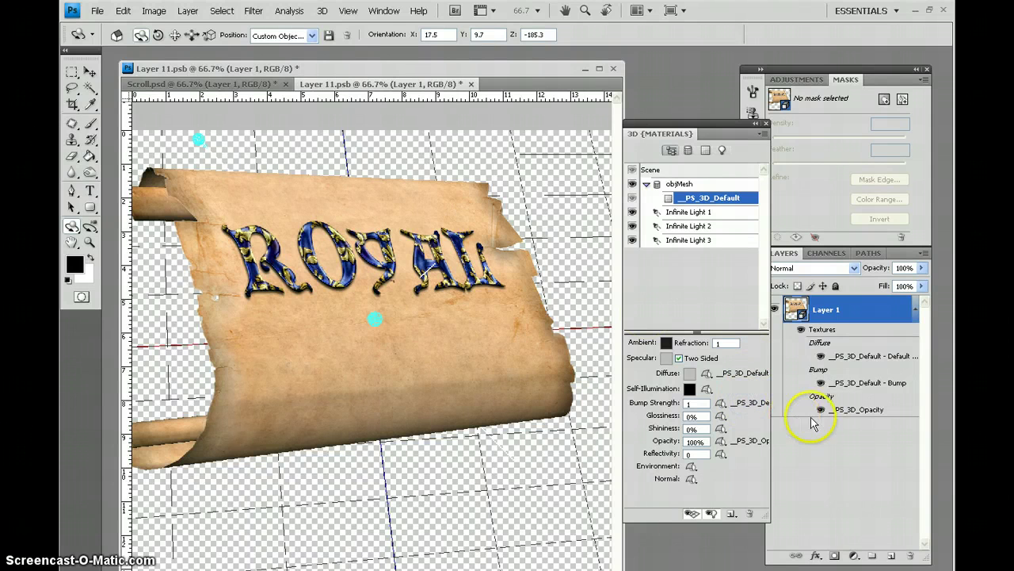
Open the __PS_3D_Default - Bump texture for editing and convert its Background into the regular layer Layer 0
double_click(844, 382)
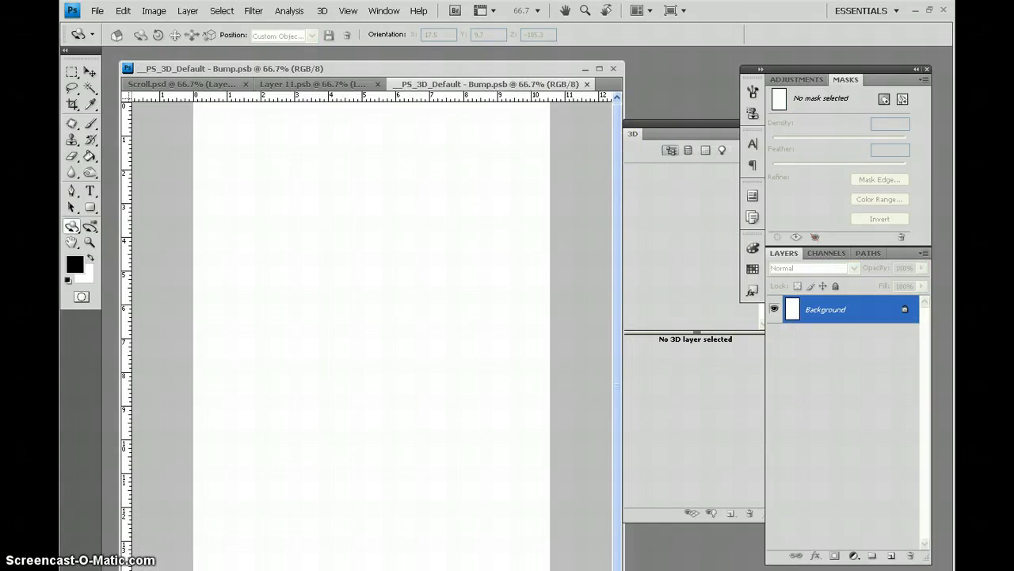
left_click(285, 86)
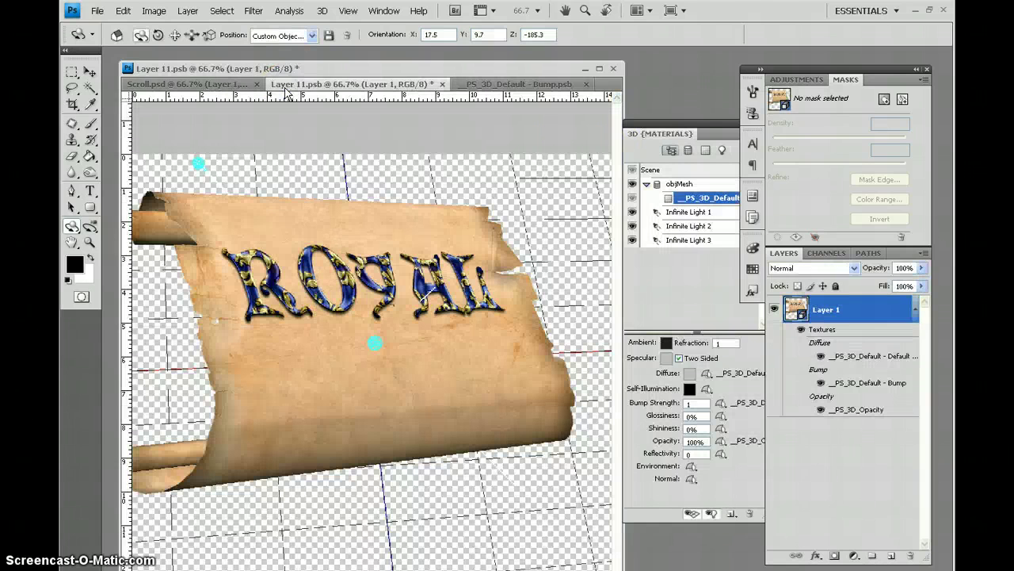
left_click(471, 84)
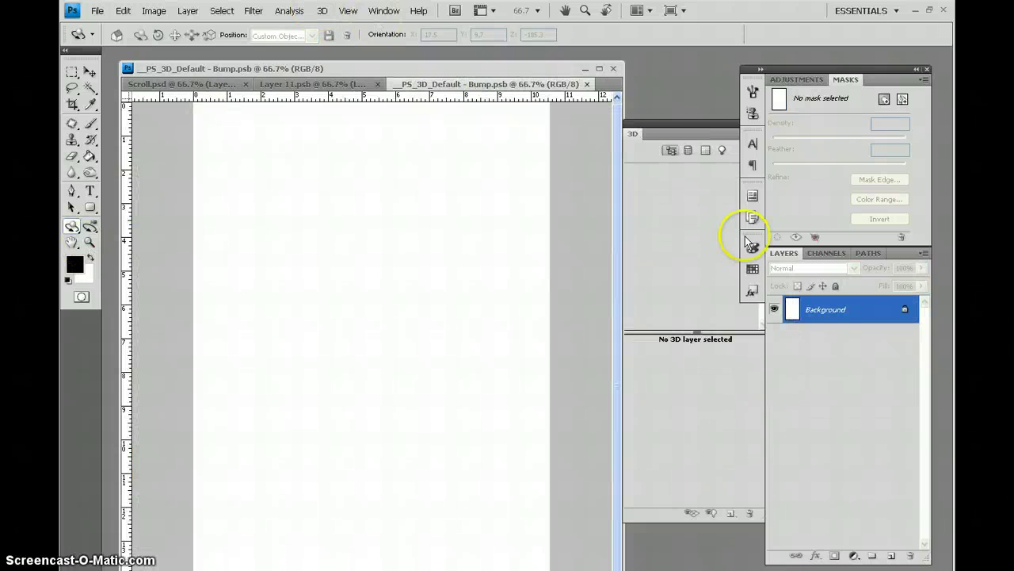
double_click(814, 310)
left_click(623, 226)
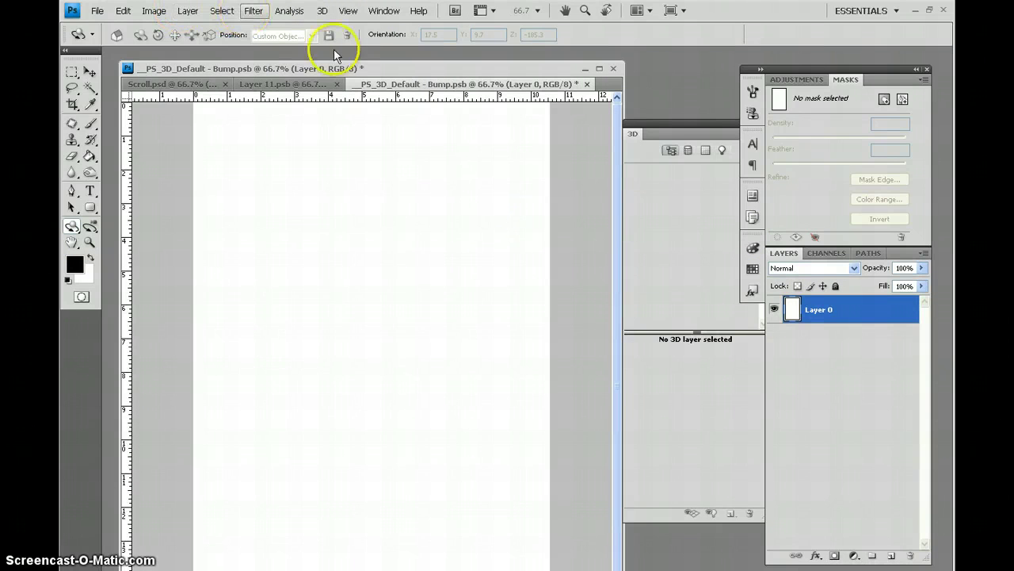
Add a Pattern Overlay to Layer 0 of the bump texture using the rough_diagonal.png pattern
left_click(815, 555)
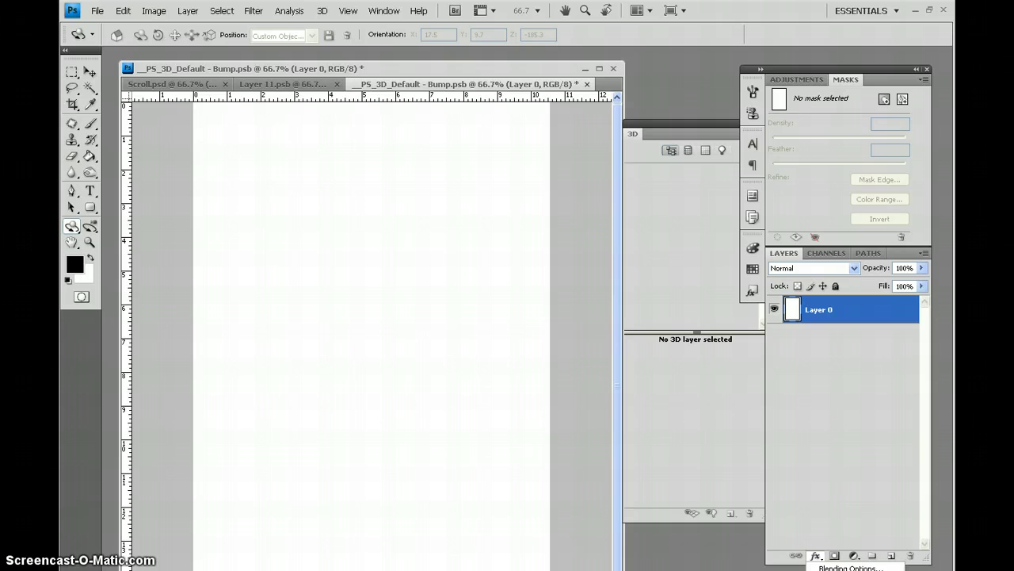
left_click(850, 570)
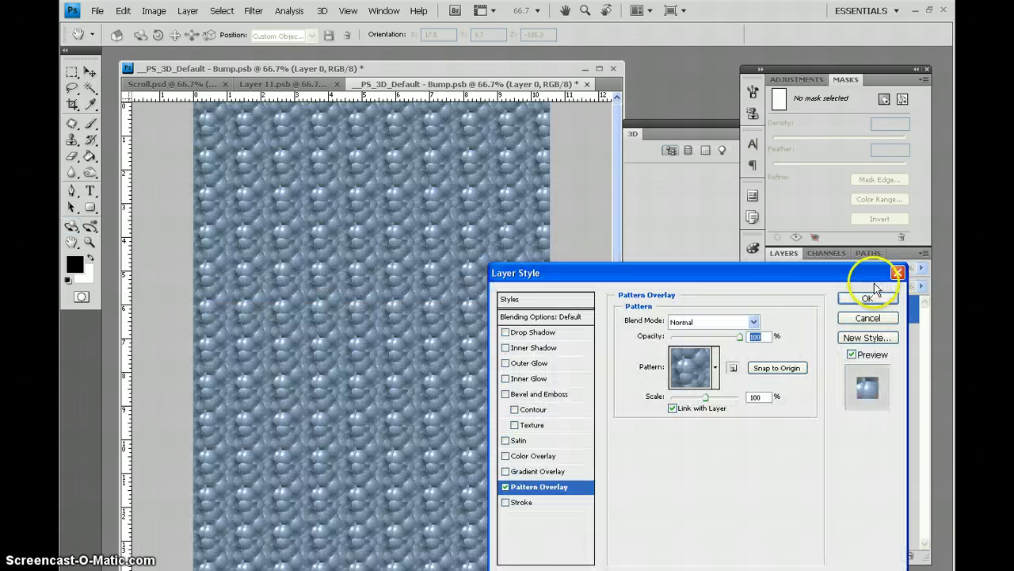
left_click(714, 364)
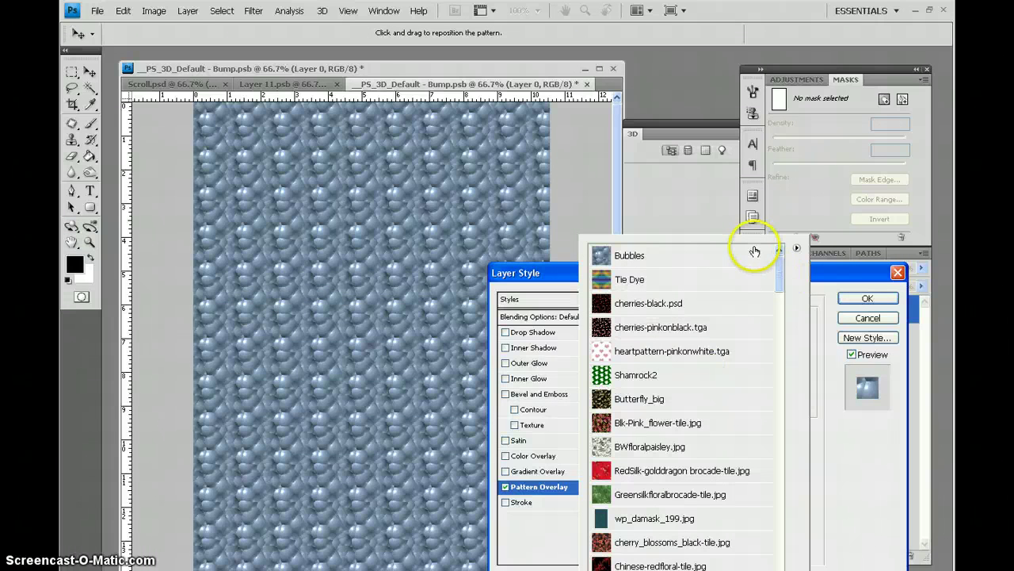
left_click_drag(779, 281, 790, 569)
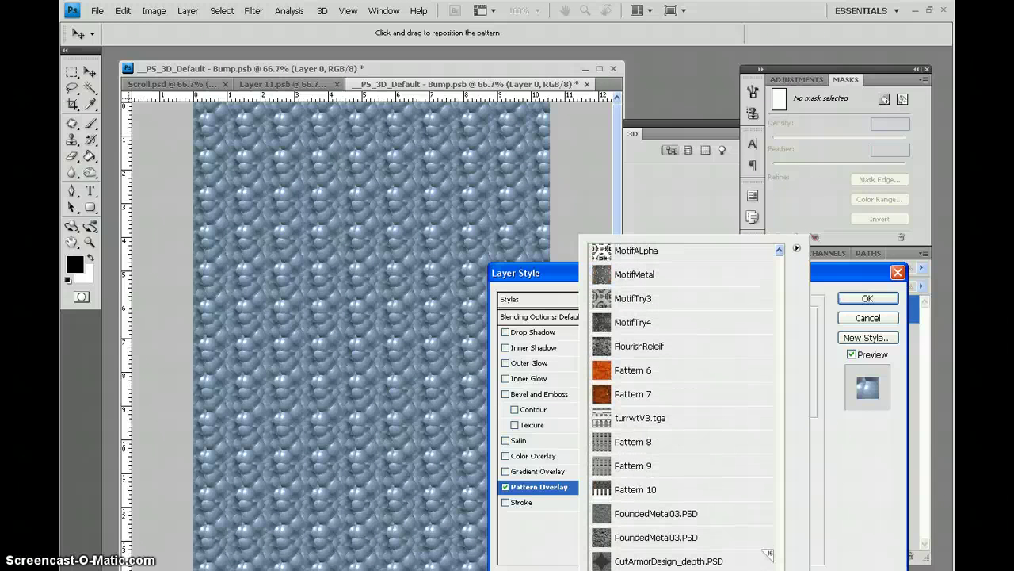
left_click_drag(790, 569, 791, 569)
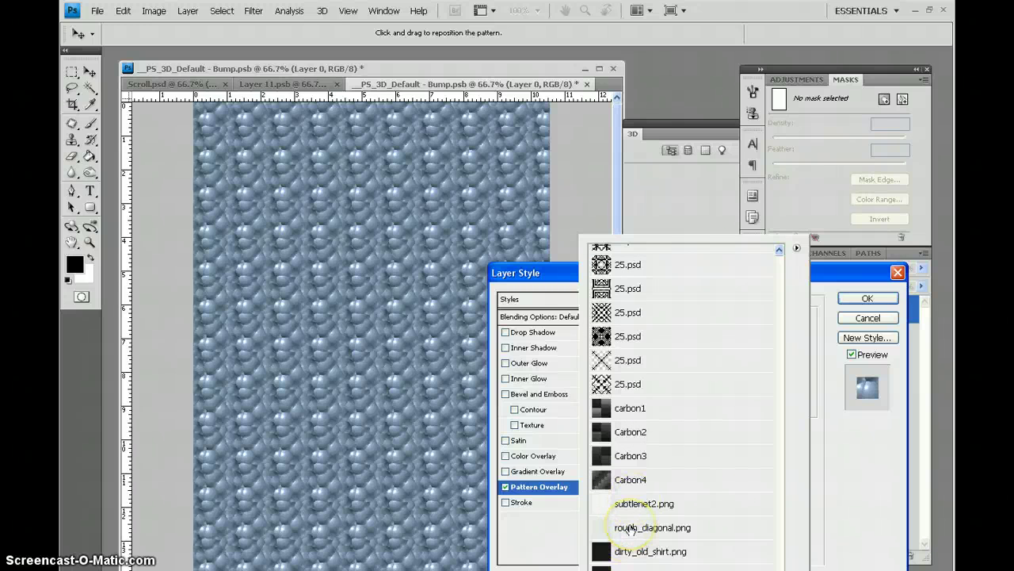
left_click(628, 528)
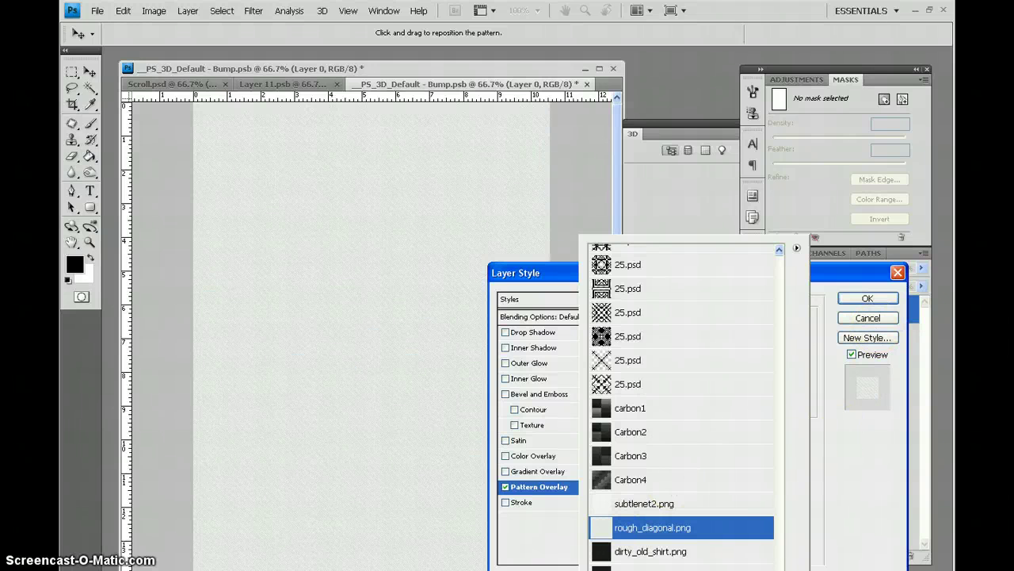
Change the overlay pattern to Watercolor at 100% scale and apply the layer style
left_click_drag(779, 568, 824, 435)
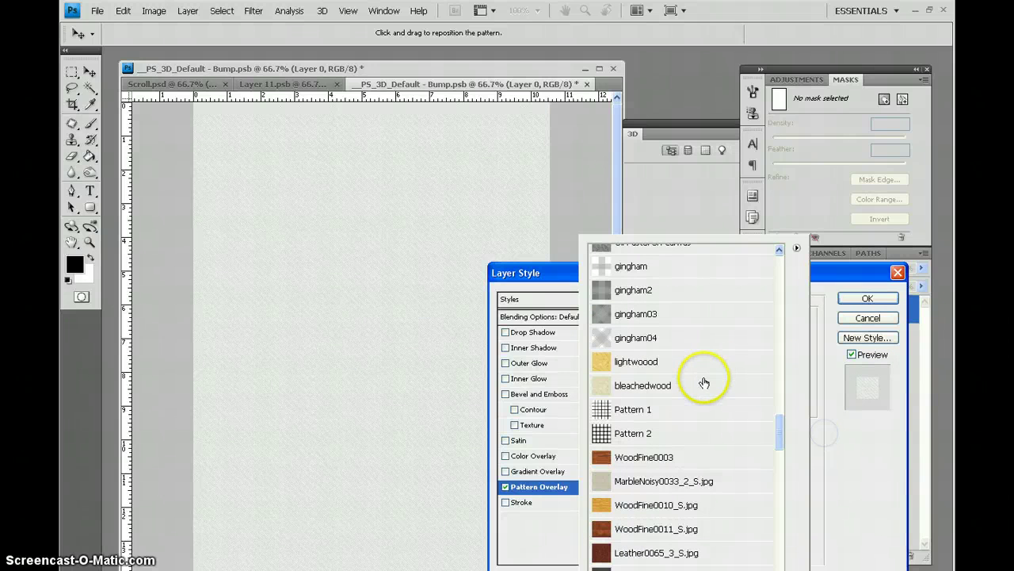
mouse_move(787, 434)
left_mouse_down()
mouse_move(797, 371)
mouse_move(792, 261)
mouse_move(789, 420)
left_mouse_up()
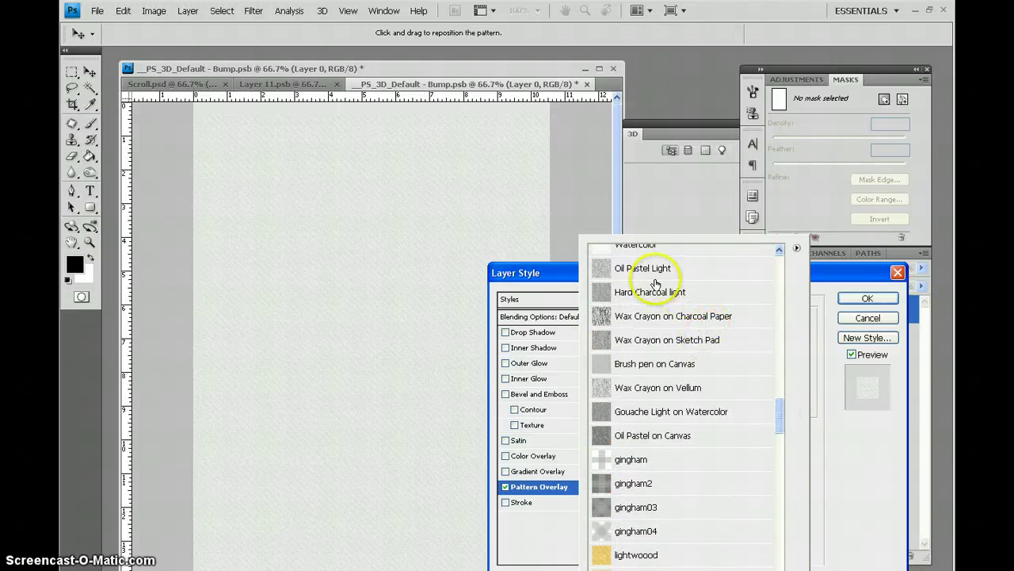
left_click(652, 249)
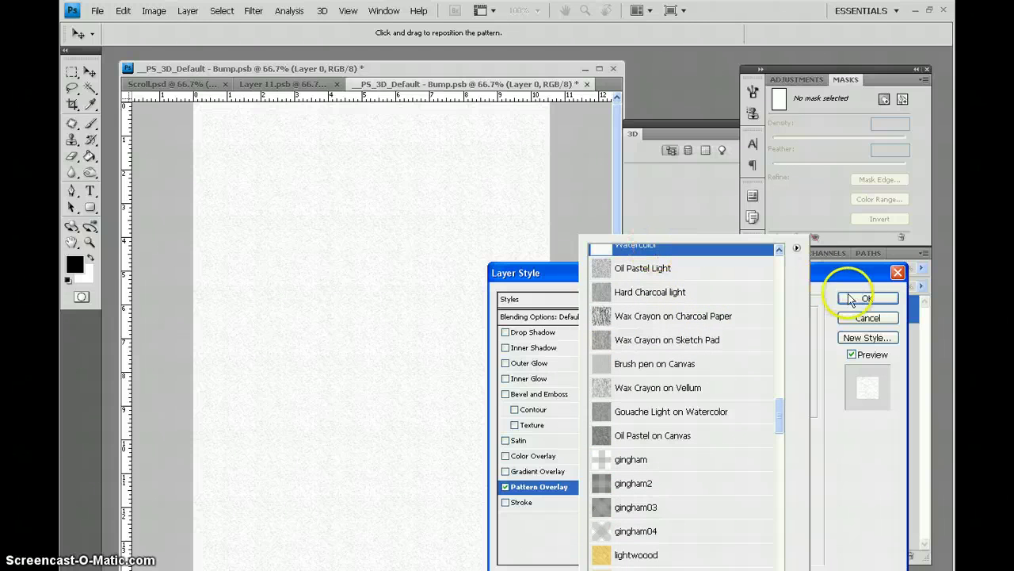
left_click(849, 486)
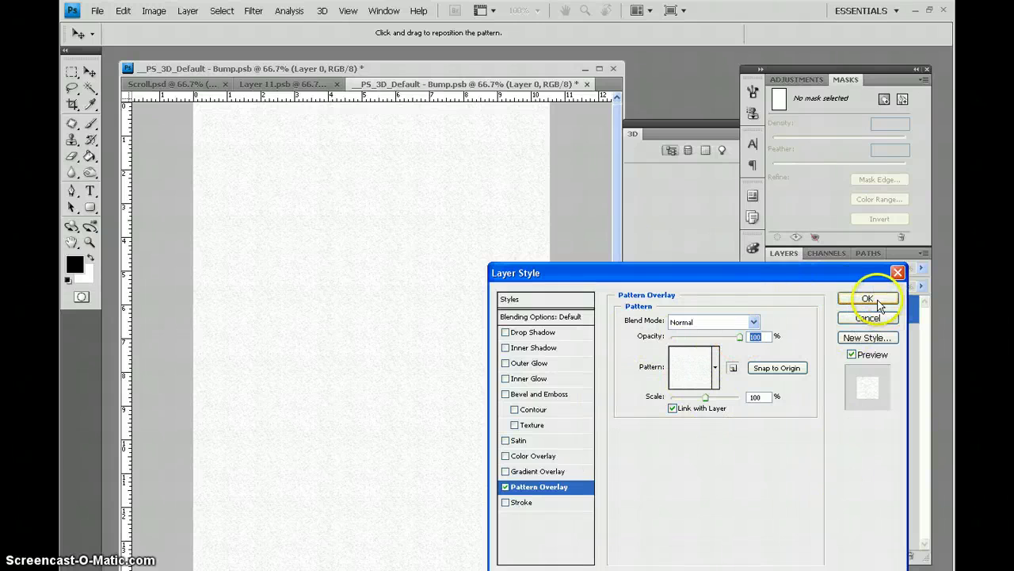
left_click(868, 298)
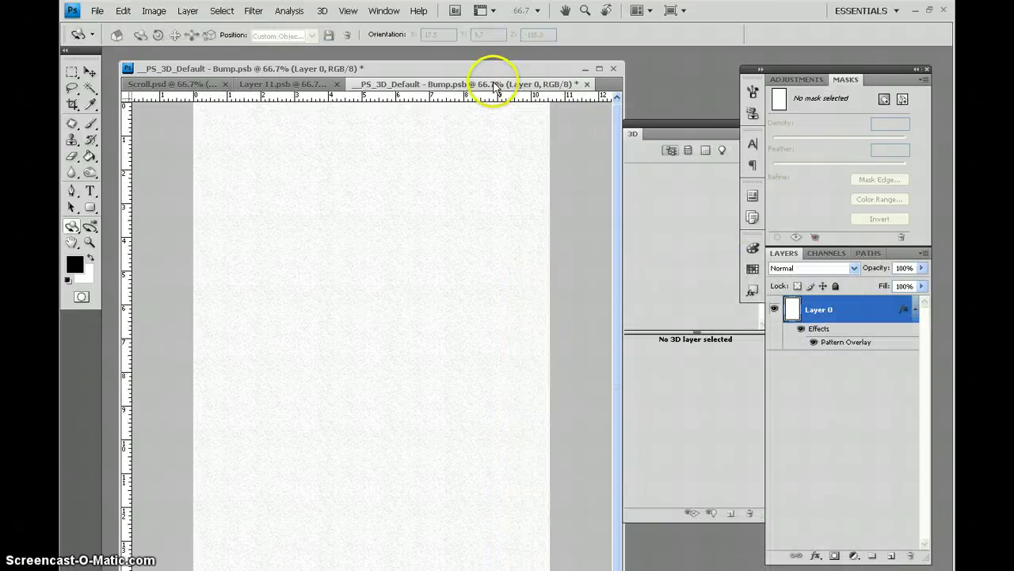
Save the bump texture document and close it to return to the 3D scroll
key("ctrl+s")
left_click(658, 228)
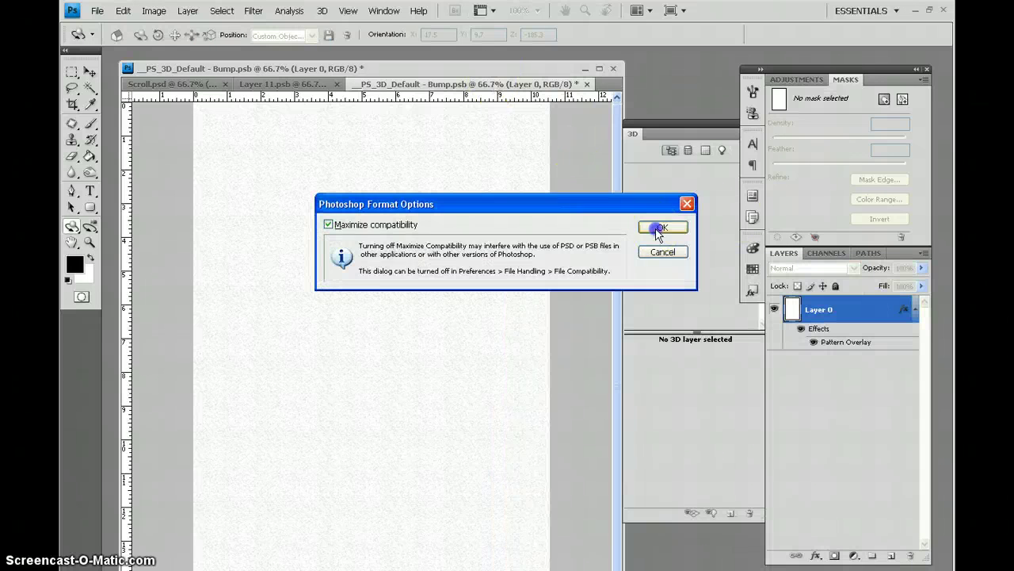
left_click(587, 84)
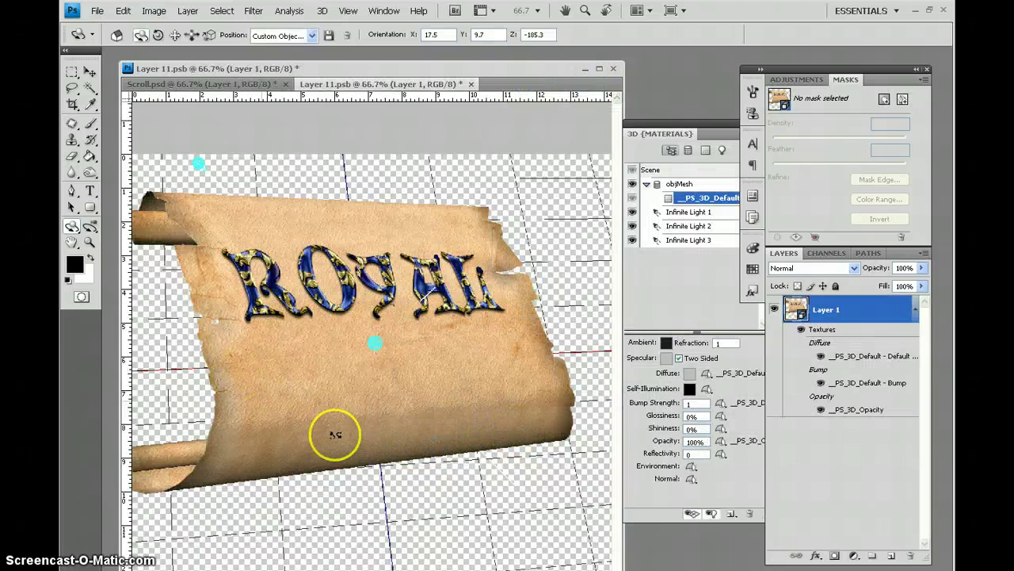